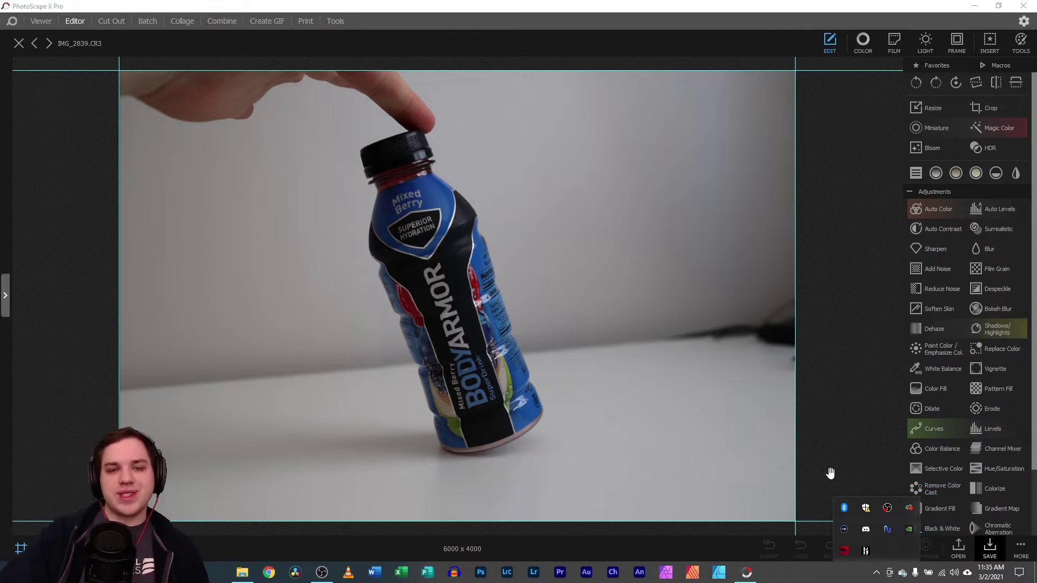
- Browse the RAW photos in the Body Armor folder and view group bottle shots IMG_2827.CR3 and IMG_2831.CR3 full size
{"action": "left_click", "coordinate": [852, 361]}
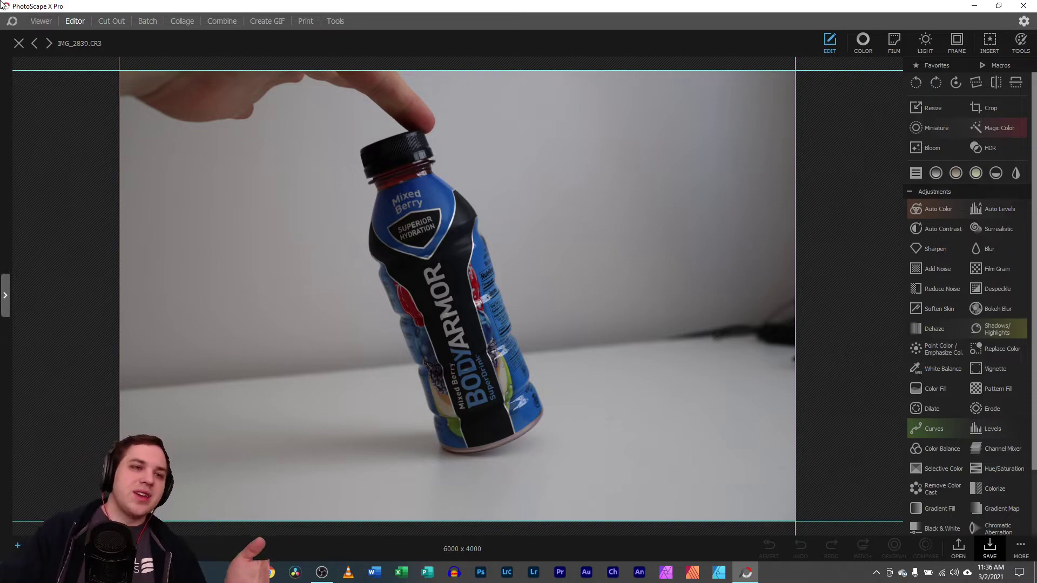
{"action": "left_click", "coordinate": [37, 22]}
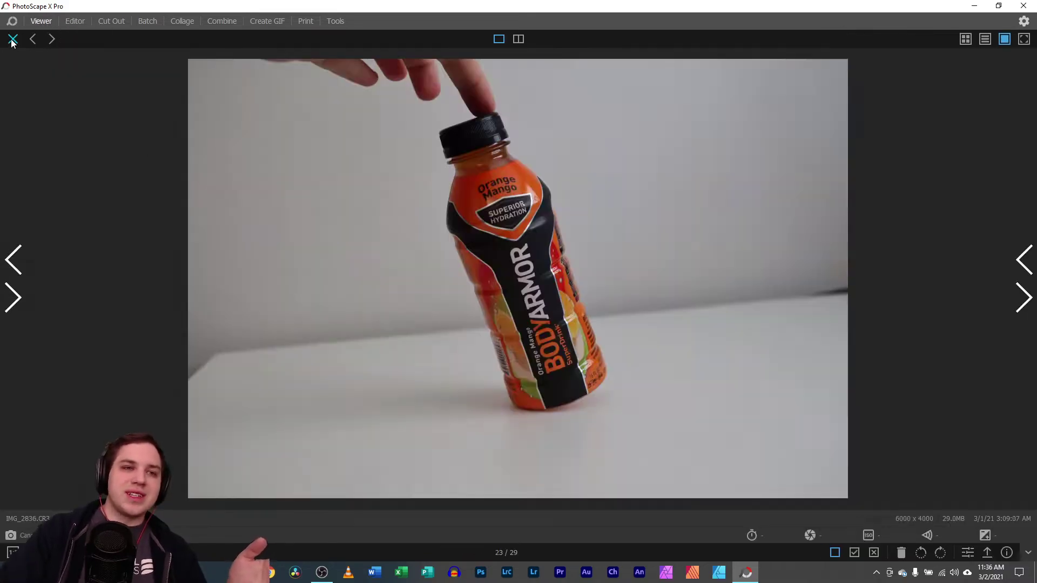
{"action": "left_click", "coordinate": [11, 39]}
{"action": "scroll", "coordinate": [297, 116], "scroll_direction": "up", "scroll_amount": 5}
{"action": "scroll", "coordinate": [508, 292], "scroll_direction": "down", "scroll_amount": 2}
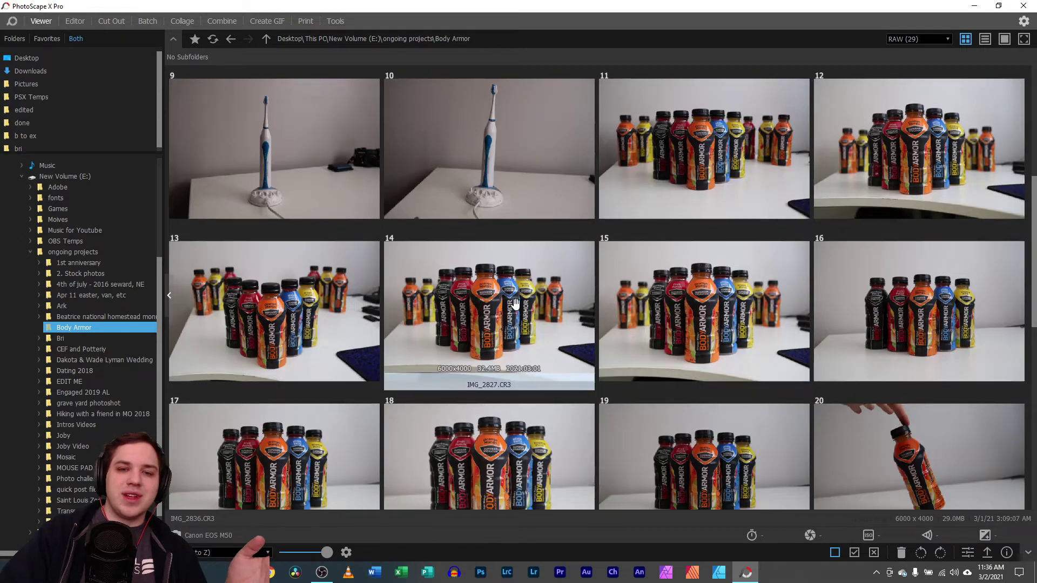
{"action": "double_click", "coordinate": [506, 295]}
{"action": "left_click", "coordinate": [13, 38]}
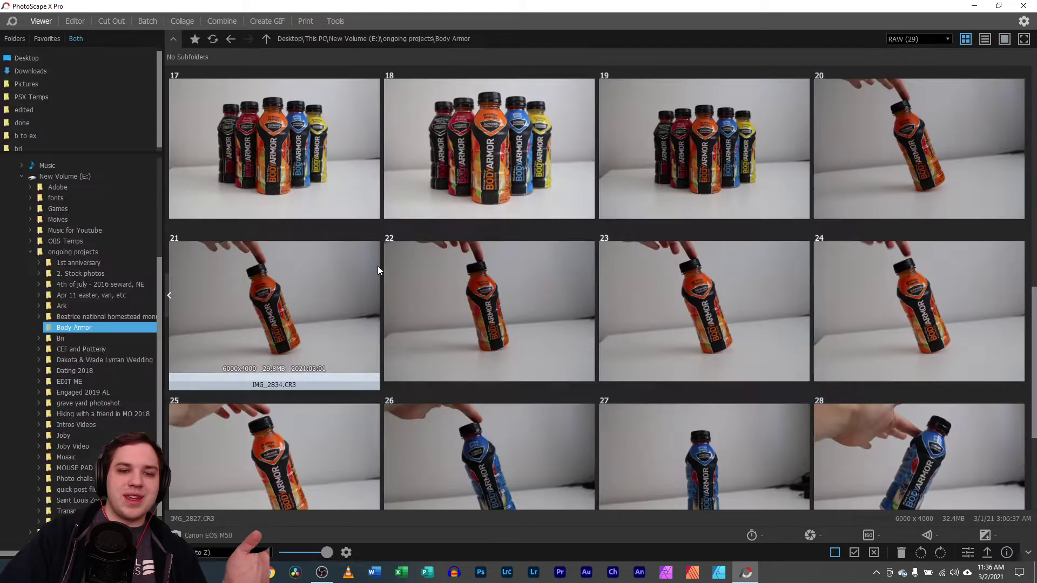
{"action": "left_click", "coordinate": [460, 165]}
{"action": "double_click", "coordinate": [460, 165]}
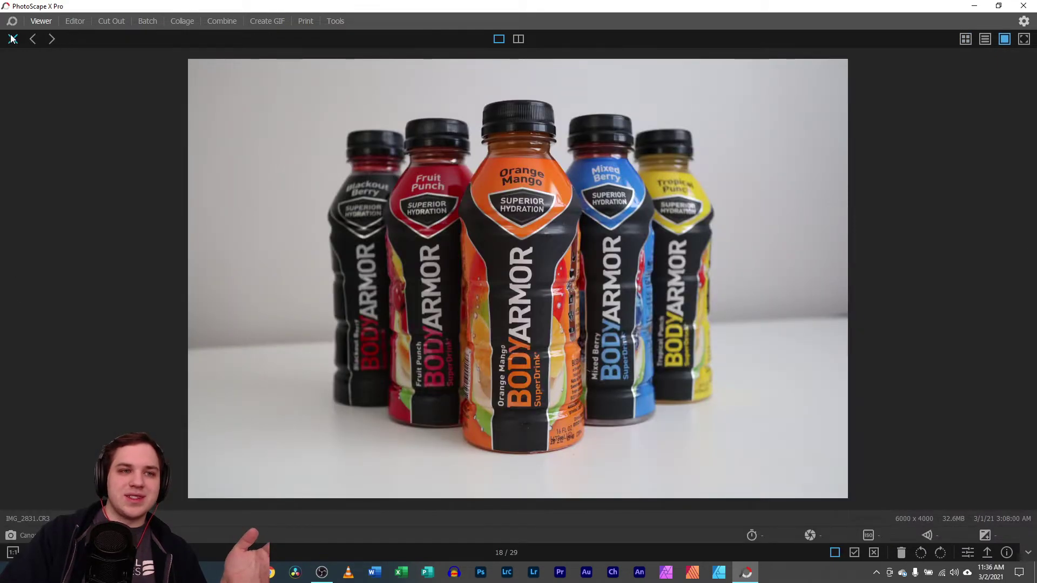
{"action": "left_click", "coordinate": [13, 39]}
- Compare the tilted orange bottle photos at full size, including IMG_2833.CR3 and IMG_2835.CR3 through IMG_2837.CR3
{"action": "double_click", "coordinate": [950, 144]}
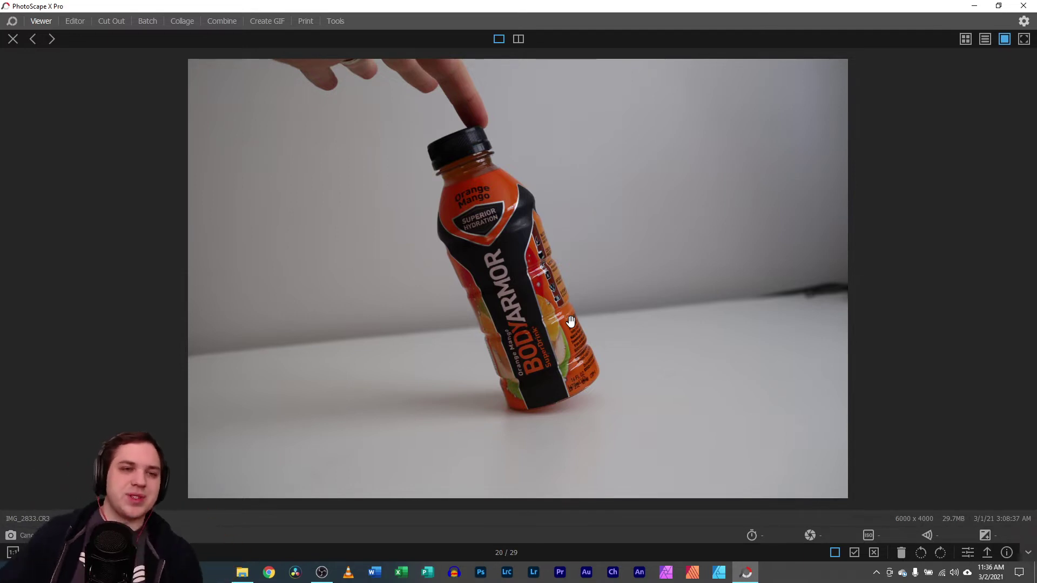
{"action": "left_click", "coordinate": [13, 39]}
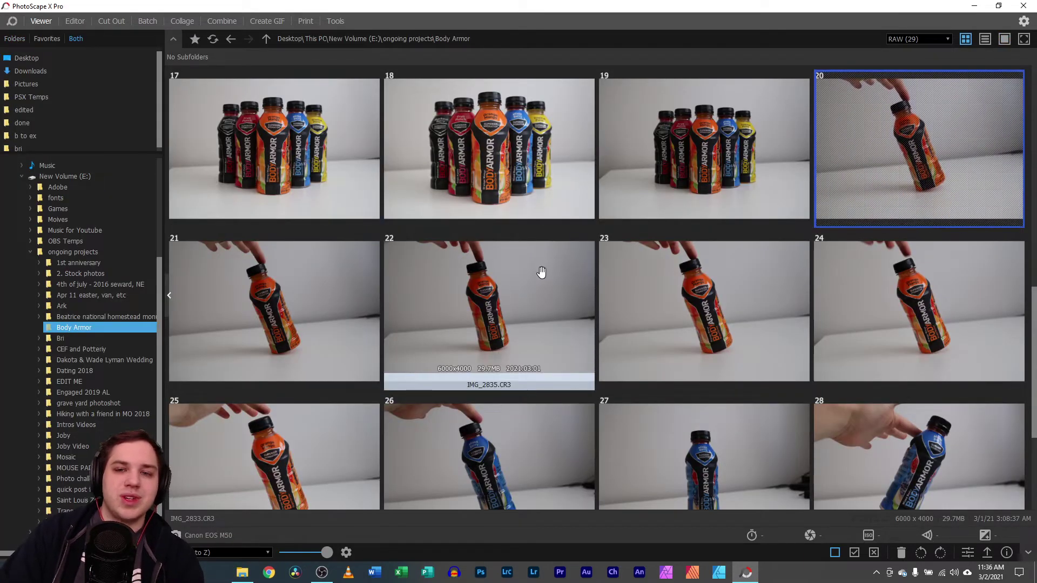
{"action": "double_click", "coordinate": [983, 313]}
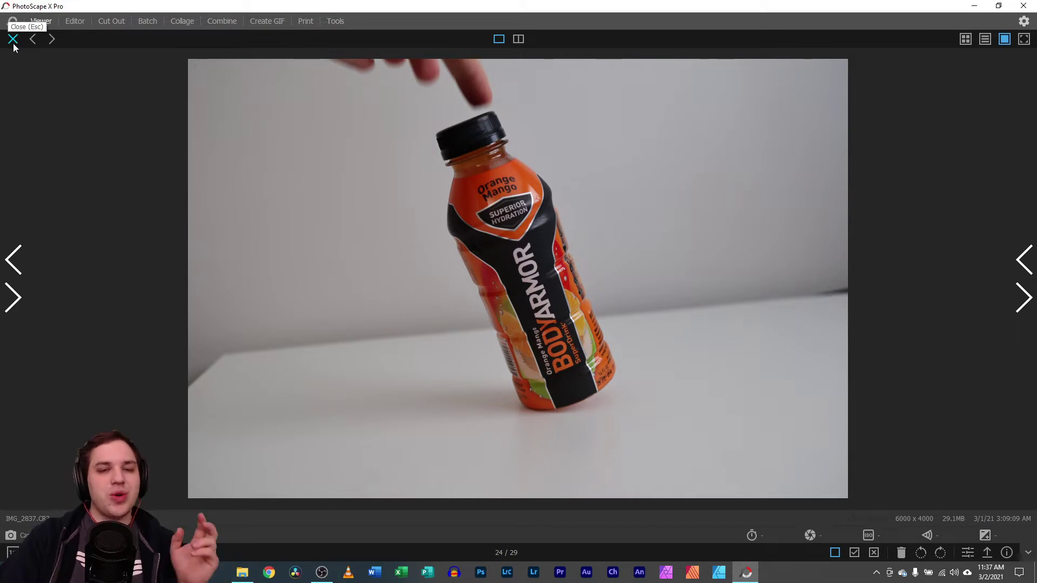
{"action": "left_click", "coordinate": [15, 260]}
{"action": "left_click", "coordinate": [14, 259]}
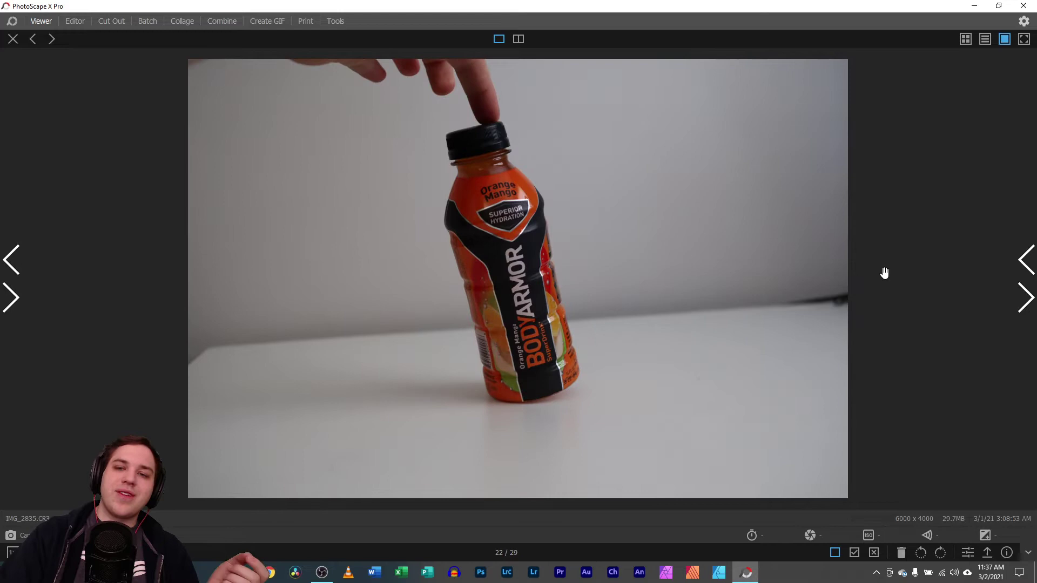
{"action": "left_click", "coordinate": [1032, 297]}
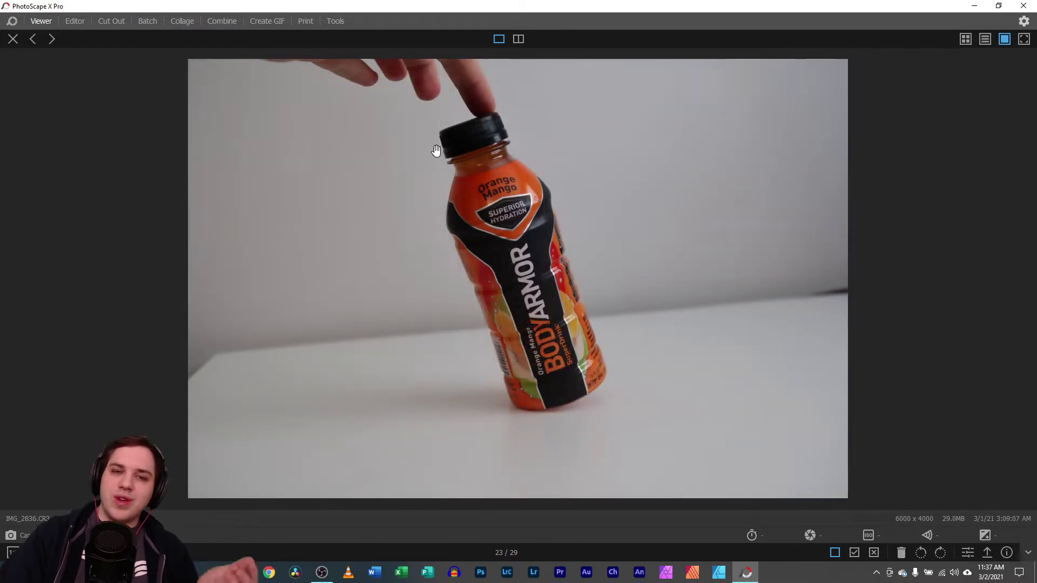
- Return to editing the Mixed Berry bottle photo IMG_2839.CR3 and start the Clone Stamp tool
{"action": "left_click", "coordinate": [79, 21]}
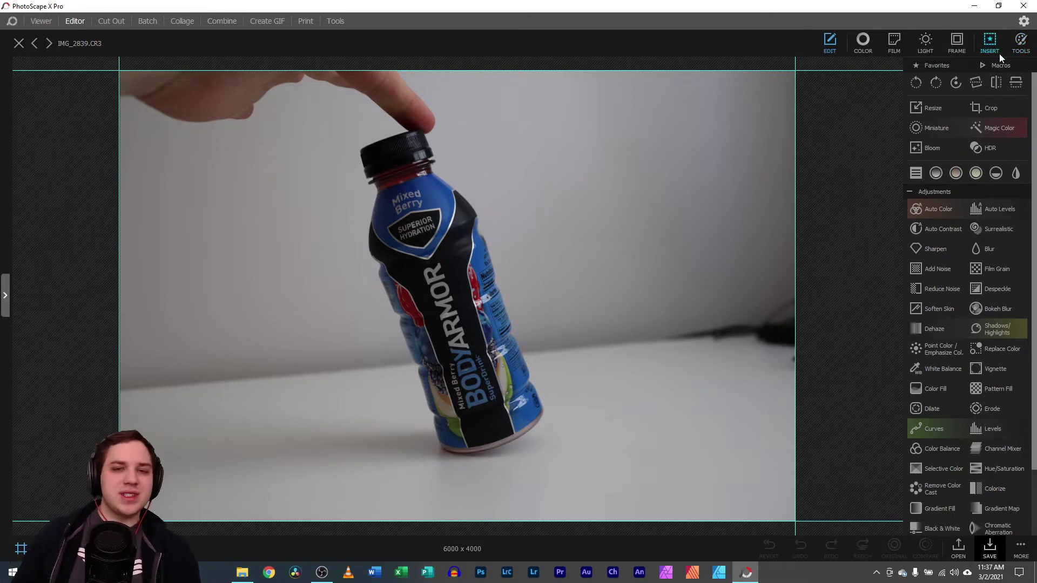
{"action": "left_click", "coordinate": [1022, 43]}
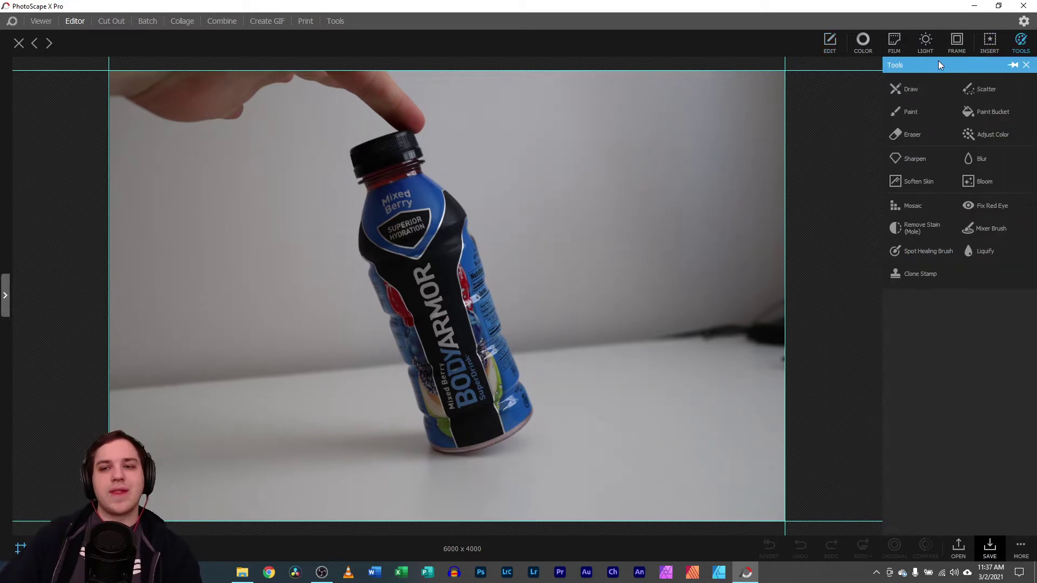
{"action": "left_click", "coordinate": [918, 275]}
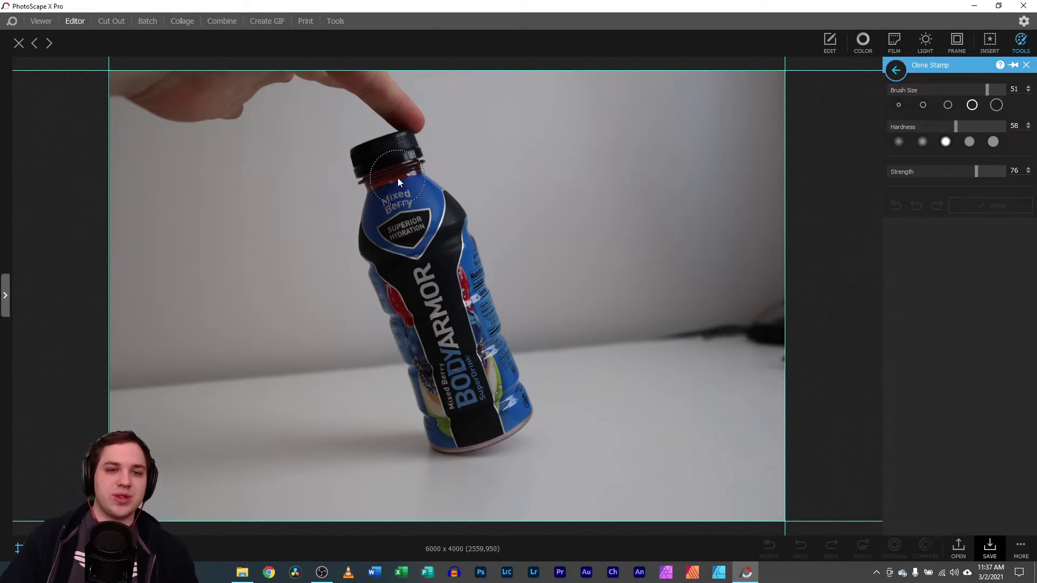
- Sample the bottle cap and clone a copy of the bottle onto the backdrop to the right of the original
{"action": "left_click", "coordinate": [387, 166], "text": "alt"}
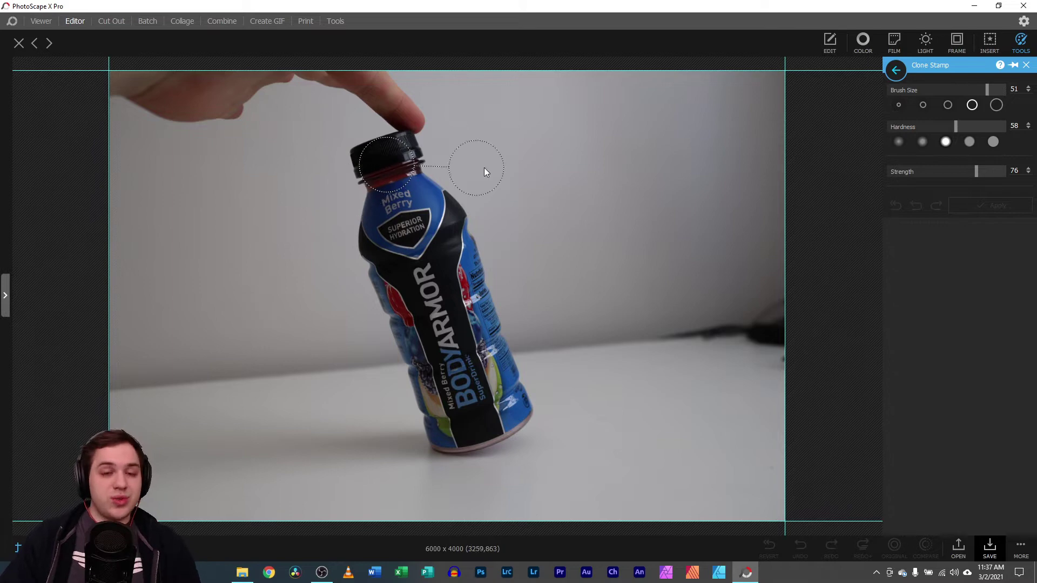
{"action": "mouse_move", "coordinate": [595, 157]}
{"action": "left_mouse_down"}
{"action": "mouse_move", "coordinate": [568, 154]}
{"action": "mouse_move", "coordinate": [620, 141]}
{"action": "mouse_move", "coordinate": [567, 167]}
{"action": "mouse_move", "coordinate": [590, 179]}
{"action": "mouse_move", "coordinate": [567, 213]}
{"action": "mouse_move", "coordinate": [627, 220]}
{"action": "mouse_move", "coordinate": [603, 250]}
{"action": "mouse_move", "coordinate": [645, 199]}
{"action": "mouse_move", "coordinate": [625, 235]}
{"action": "mouse_move", "coordinate": [597, 237]}
{"action": "mouse_move", "coordinate": [681, 248]}
{"action": "mouse_move", "coordinate": [659, 261]}
{"action": "mouse_move", "coordinate": [689, 298]}
{"action": "mouse_move", "coordinate": [703, 290]}
{"action": "mouse_move", "coordinate": [676, 321]}
{"action": "mouse_move", "coordinate": [687, 340]}
{"action": "mouse_move", "coordinate": [670, 387]}
{"action": "mouse_move", "coordinate": [682, 380]}
{"action": "mouse_move", "coordinate": [712, 404]}
{"action": "mouse_move", "coordinate": [688, 423]}
{"action": "mouse_move", "coordinate": [727, 428]}
{"action": "left_mouse_up"}
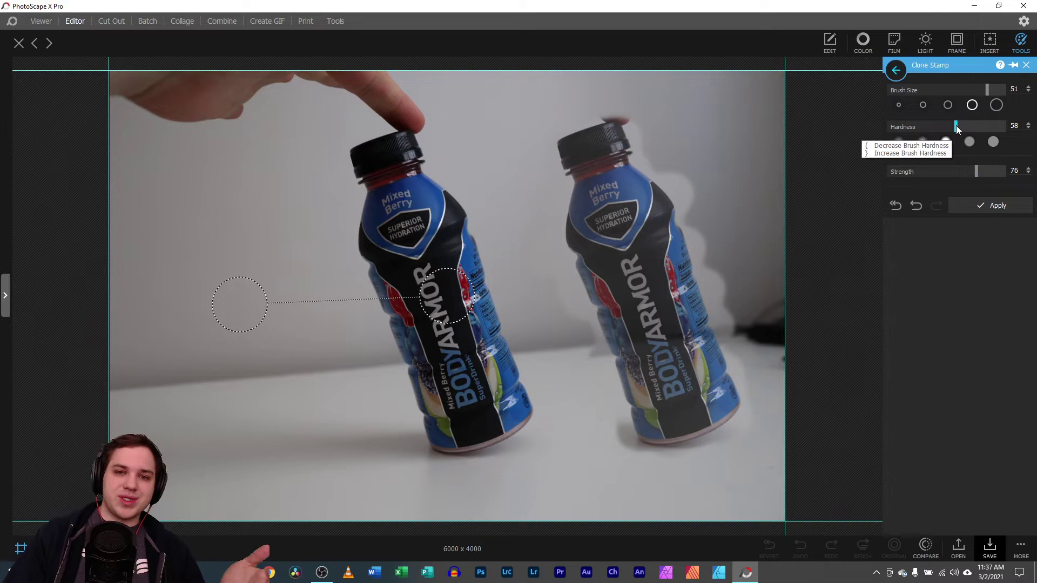
- Set the clone brush hardness to 100 and clone another copy of the bottle to the left of the original
{"action": "left_click", "coordinate": [993, 141]}
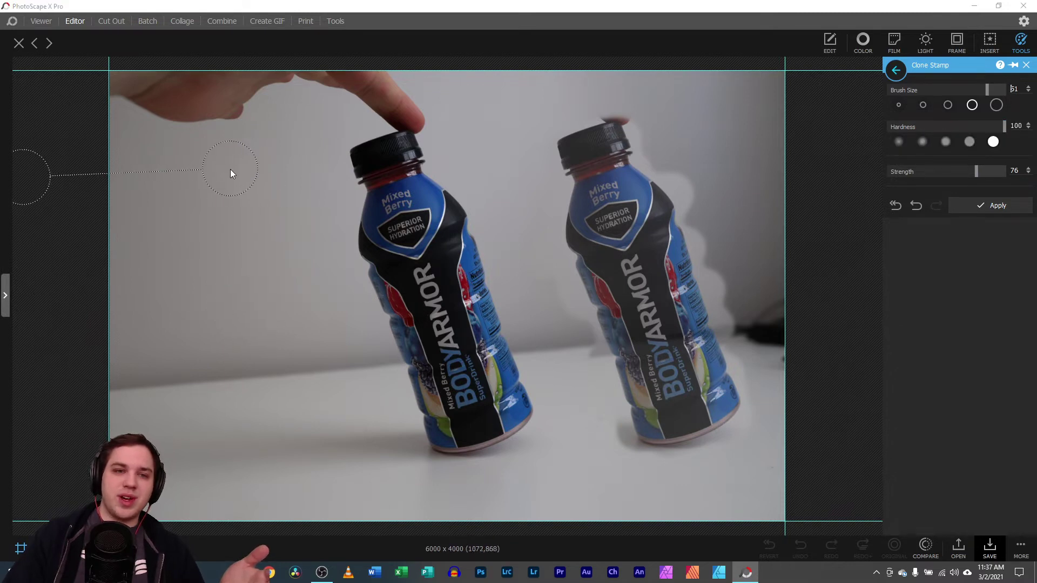
{"action": "key", "text": "Return"}
{"action": "mouse_move", "coordinate": [196, 189]}
{"action": "left_mouse_down"}
{"action": "mouse_move", "coordinate": [169, 195]}
{"action": "mouse_move", "coordinate": [169, 239]}
{"action": "mouse_move", "coordinate": [268, 276]}
{"action": "mouse_move", "coordinate": [230, 316]}
{"action": "mouse_move", "coordinate": [238, 352]}
{"action": "mouse_move", "coordinate": [291, 397]}
{"action": "mouse_move", "coordinate": [234, 448]}
{"action": "mouse_move", "coordinate": [317, 471]}
{"action": "mouse_move", "coordinate": [302, 442]}
{"action": "left_mouse_up"}
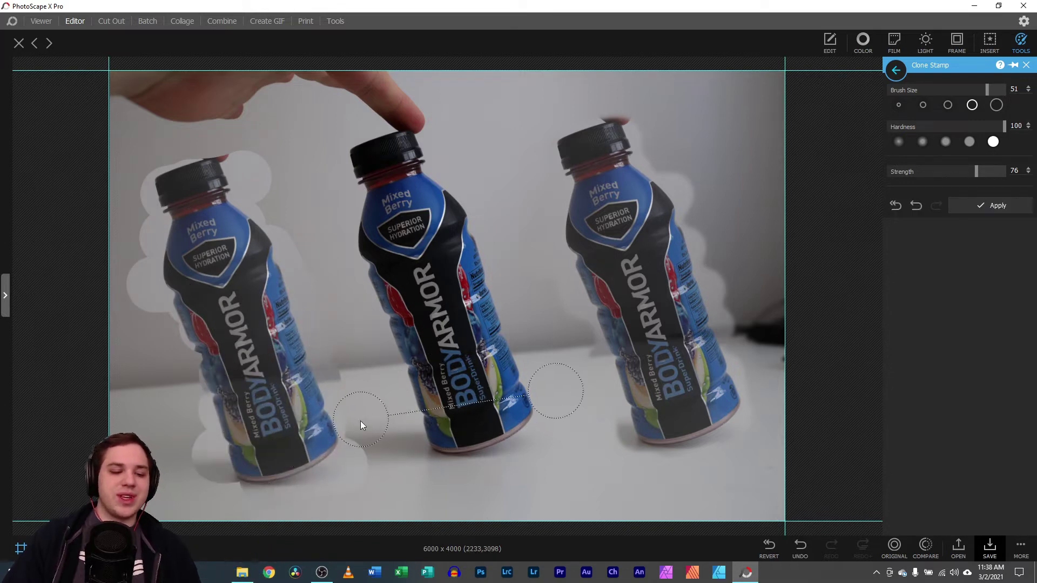
- Undo both cloned bottle copies and set the Clone Stamp strength to 100
{"action": "key", "text": "ctrl+z"}
{"action": "key", "text": "ctrl+z"}
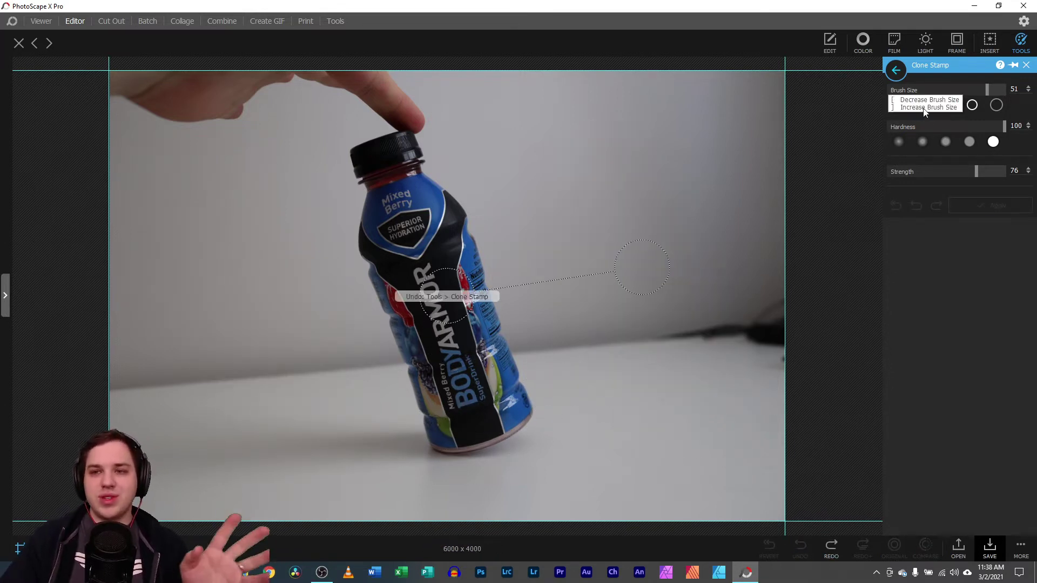
{"action": "left_click_drag", "start_coordinate": [977, 172], "coordinate": [1006, 171]}
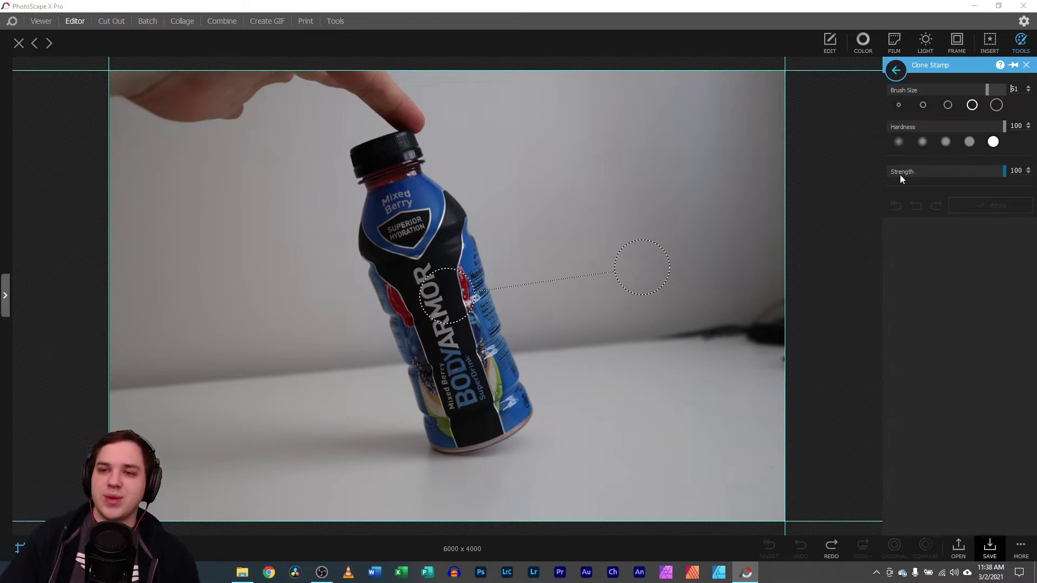
- Set the clone brush size to 60 and clone the gray wall over the fingertip touching the bottle cap
{"action": "scroll", "coordinate": [454, 292], "scroll_direction": "up", "scroll_amount": 5}
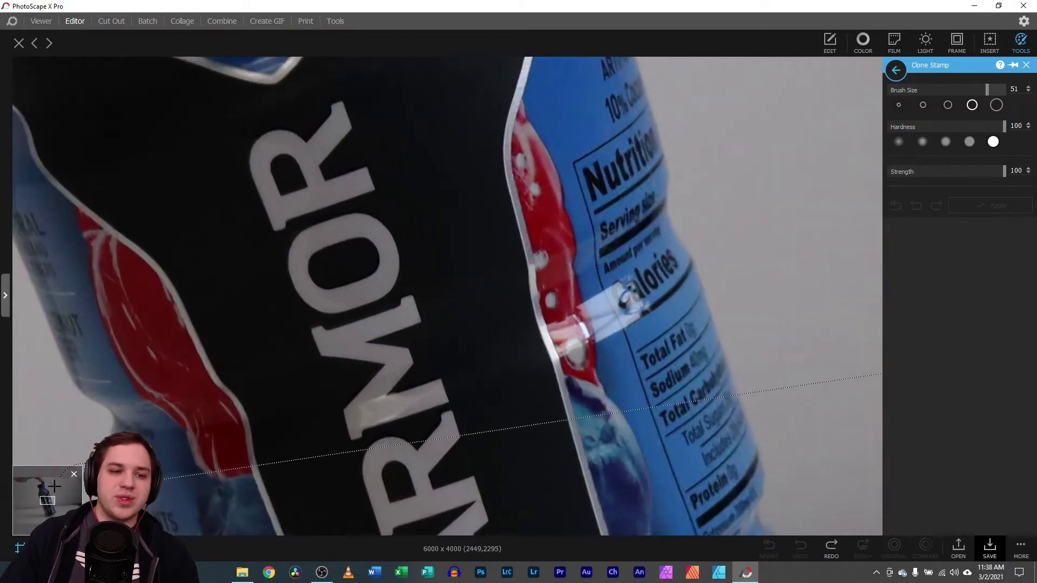
{"action": "left_click_drag", "start_coordinate": [47, 499], "coordinate": [44, 482]}
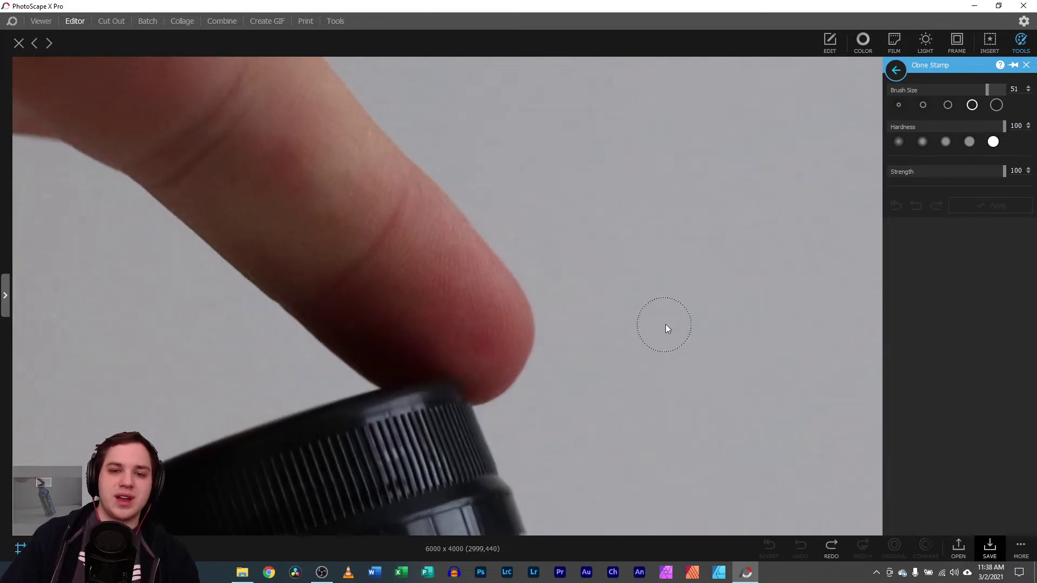
{"action": "left_click", "coordinate": [997, 104]}
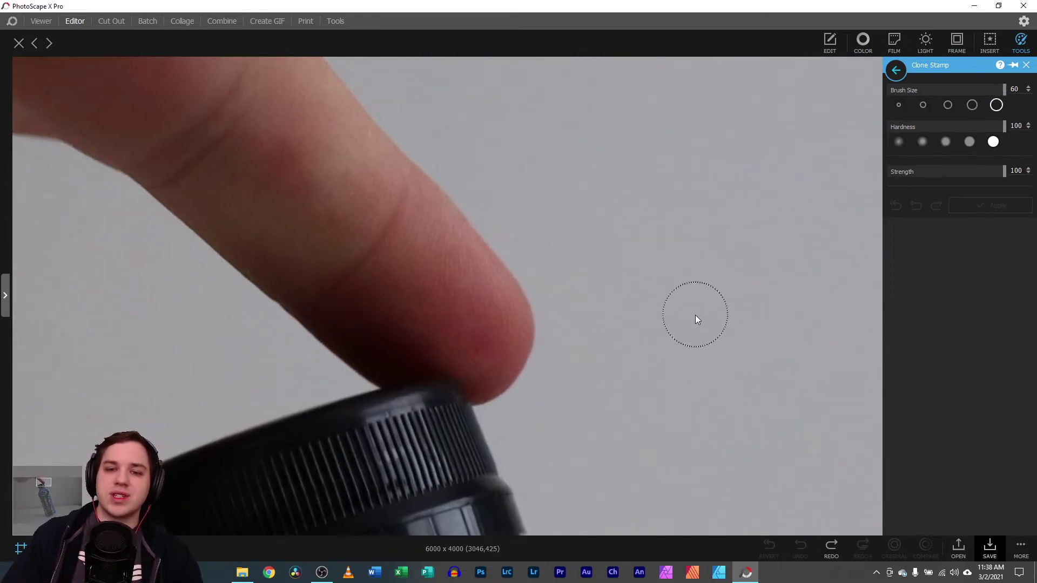
{"action": "mouse_move", "coordinate": [526, 323]}
{"action": "left_mouse_down"}
{"action": "mouse_move", "coordinate": [505, 394]}
{"action": "mouse_move", "coordinate": [469, 351]}
{"action": "mouse_move", "coordinate": [369, 354]}
{"action": "mouse_move", "coordinate": [513, 289]}
{"action": "mouse_move", "coordinate": [419, 305]}
{"action": "mouse_move", "coordinate": [498, 251]}
{"action": "mouse_move", "coordinate": [404, 278]}
{"action": "mouse_move", "coordinate": [471, 216]}
{"action": "mouse_move", "coordinate": [411, 220]}
{"action": "mouse_move", "coordinate": [420, 201]}
{"action": "left_mouse_up"}
{"action": "key", "text": "Return"}
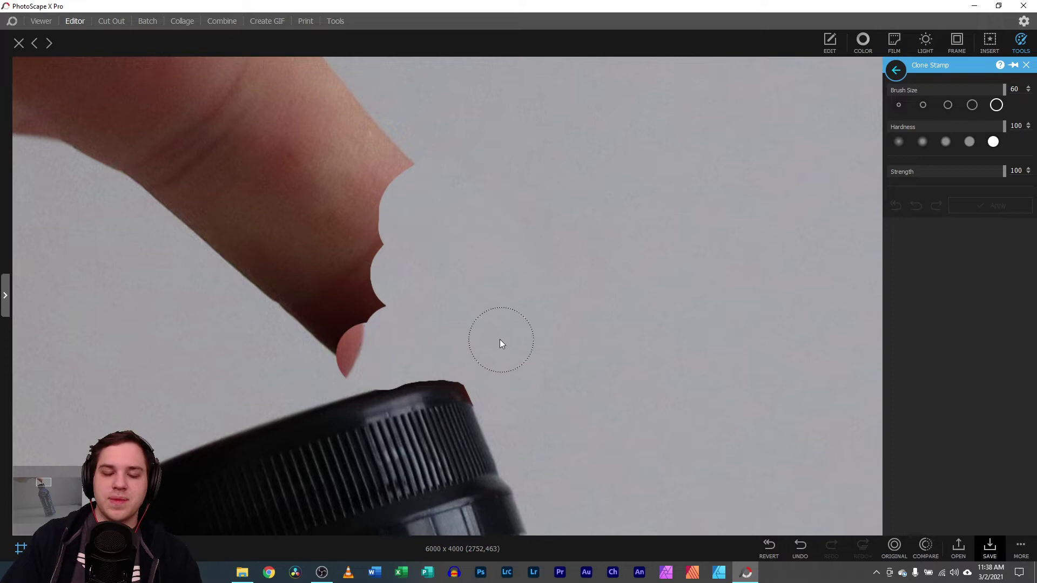
{"action": "mouse_move", "coordinate": [350, 356]}
{"action": "left_mouse_down"}
{"action": "mouse_move", "coordinate": [365, 337]}
{"action": "mouse_move", "coordinate": [339, 343]}
{"action": "mouse_move", "coordinate": [407, 305]}
{"action": "mouse_move", "coordinate": [311, 311]}
{"action": "mouse_move", "coordinate": [392, 259]}
{"action": "mouse_move", "coordinate": [304, 304]}
{"action": "mouse_move", "coordinate": [452, 161]}
{"action": "mouse_move", "coordinate": [455, 214]}
{"action": "left_mouse_up"}
{"action": "left_click", "coordinate": [154, 549]}
{"action": "left_click", "coordinate": [154, 549]}
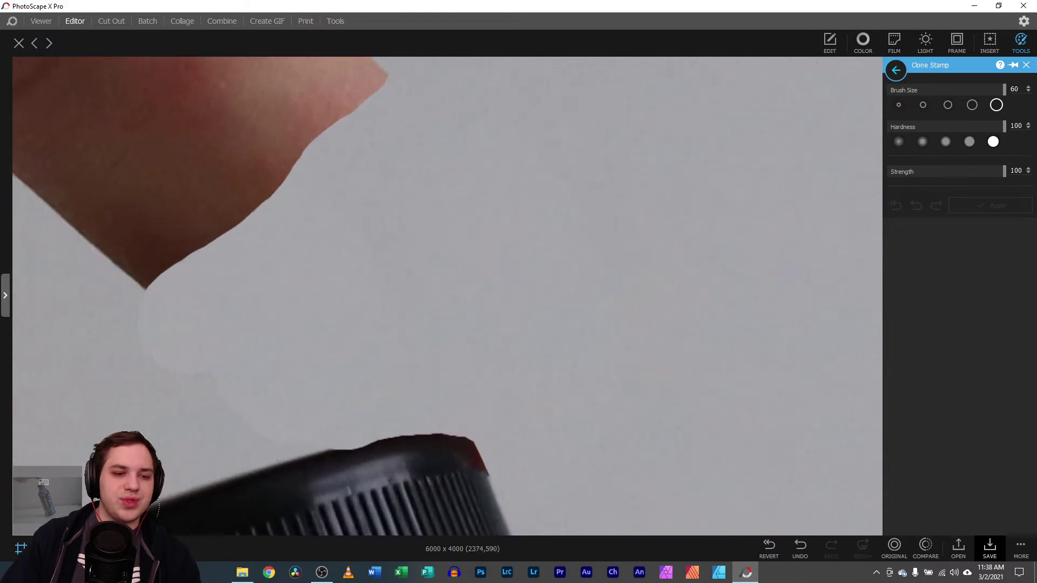
- Clone clean wall texture along the upper edge of the bottle cap and apply the retouch
{"action": "left_click_drag", "start_coordinate": [43, 481], "coordinate": [44, 483]}
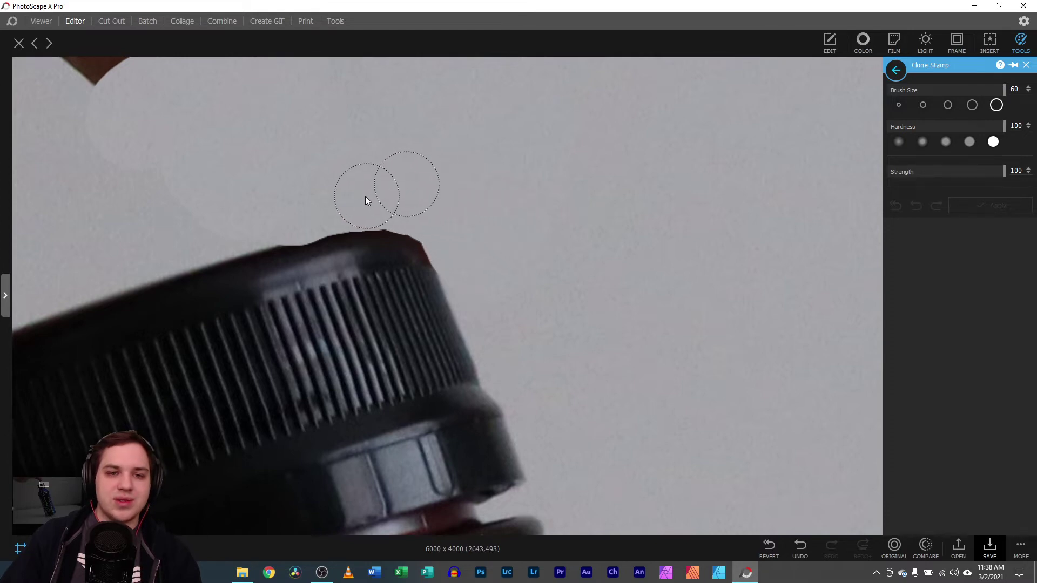
{"action": "left_click_drag", "start_coordinate": [306, 208], "coordinate": [242, 217]}
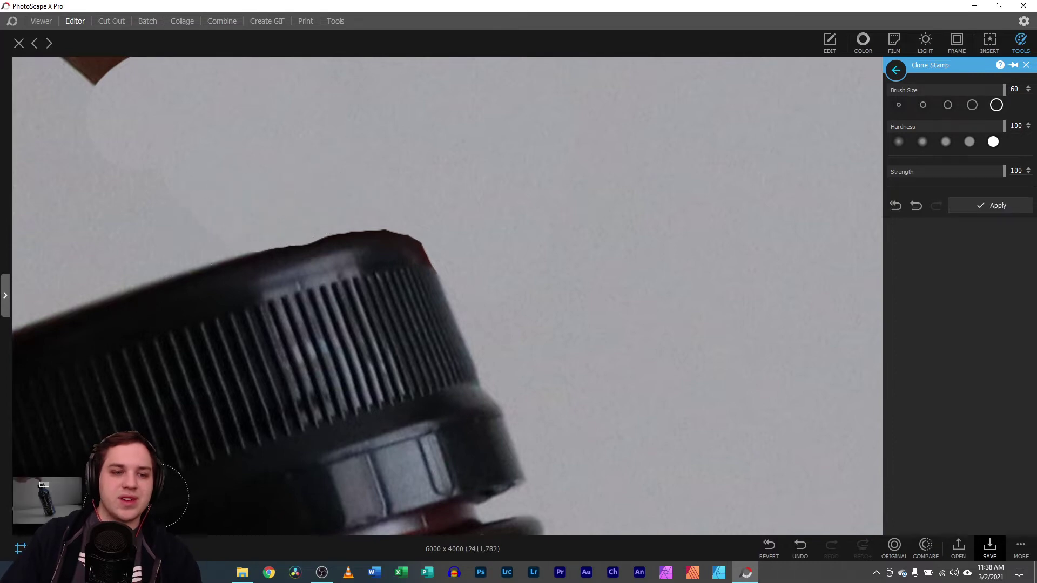
{"action": "scroll", "coordinate": [219, 204], "scroll_direction": "down", "scroll_amount": 3}
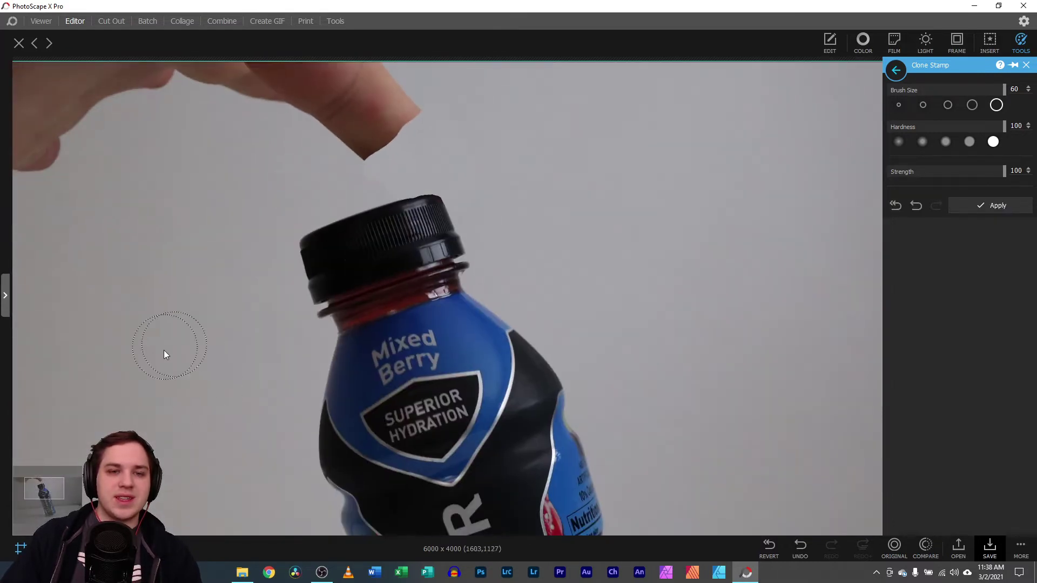
{"action": "scroll", "coordinate": [167, 351], "scroll_direction": "down", "scroll_amount": 5}
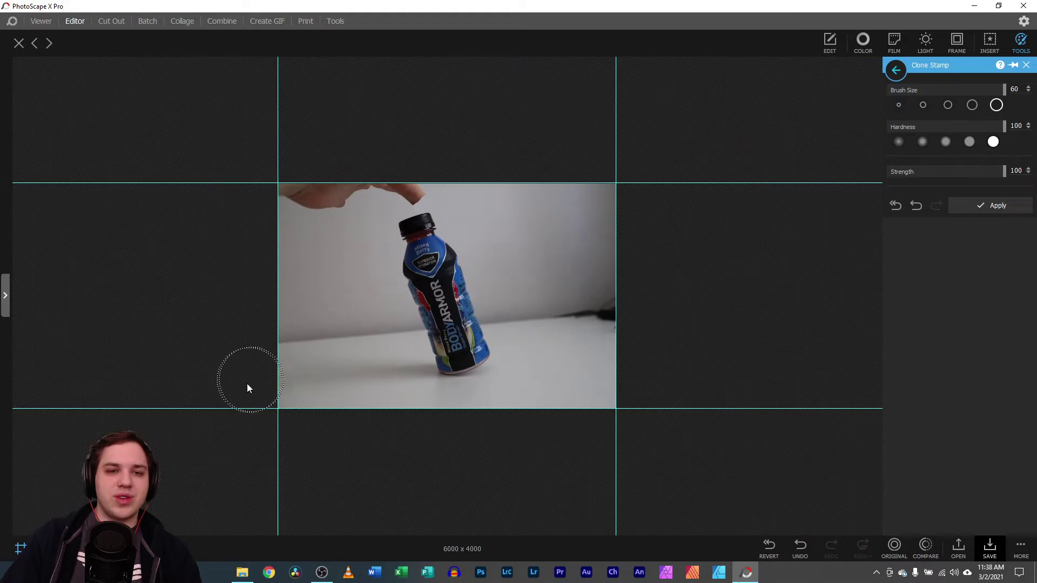
{"action": "scroll", "coordinate": [162, 459], "scroll_direction": "up", "scroll_amount": 6}
{"action": "left_click_drag", "start_coordinate": [53, 504], "coordinate": [50, 490]}
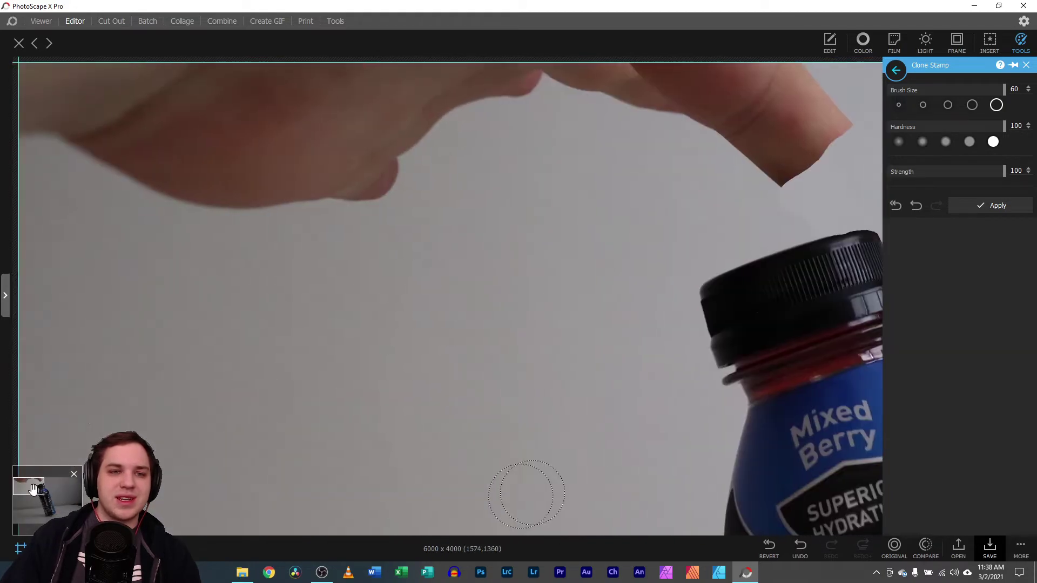
{"action": "key", "text": "ctrl+z"}
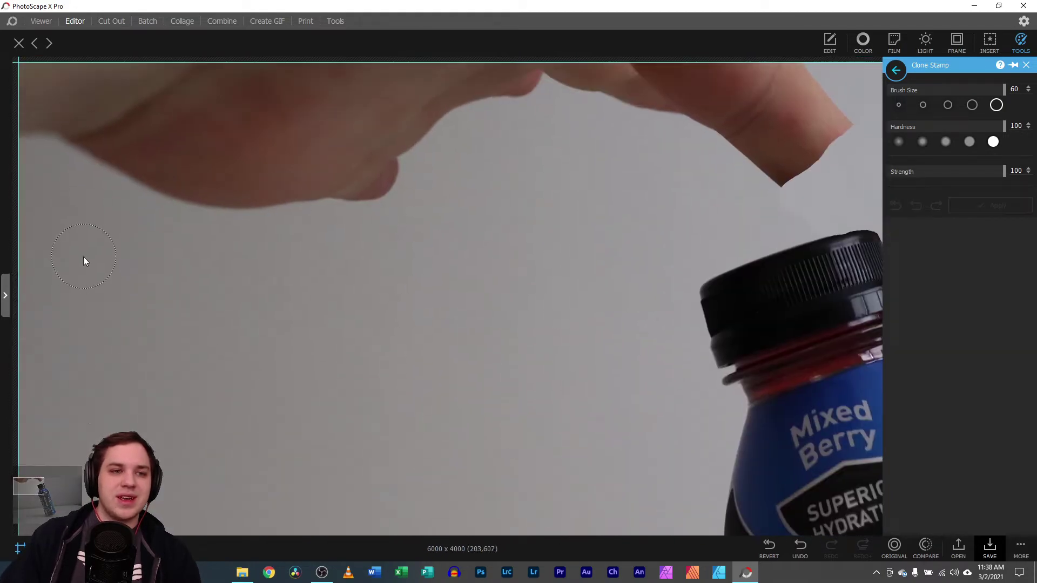
- Sample the wall below the hand, clone it over the palm and curled fingers up to the photo's upper edge, and apply it
{"action": "left_click", "coordinate": [51, 191]}
{"action": "mouse_move", "coordinate": [46, 129]}
{"action": "left_mouse_down"}
{"action": "mouse_move", "coordinate": [149, 176]}
{"action": "mouse_move", "coordinate": [207, 185]}
{"action": "mouse_move", "coordinate": [314, 185]}
{"action": "mouse_move", "coordinate": [388, 146]}
{"action": "left_mouse_up"}
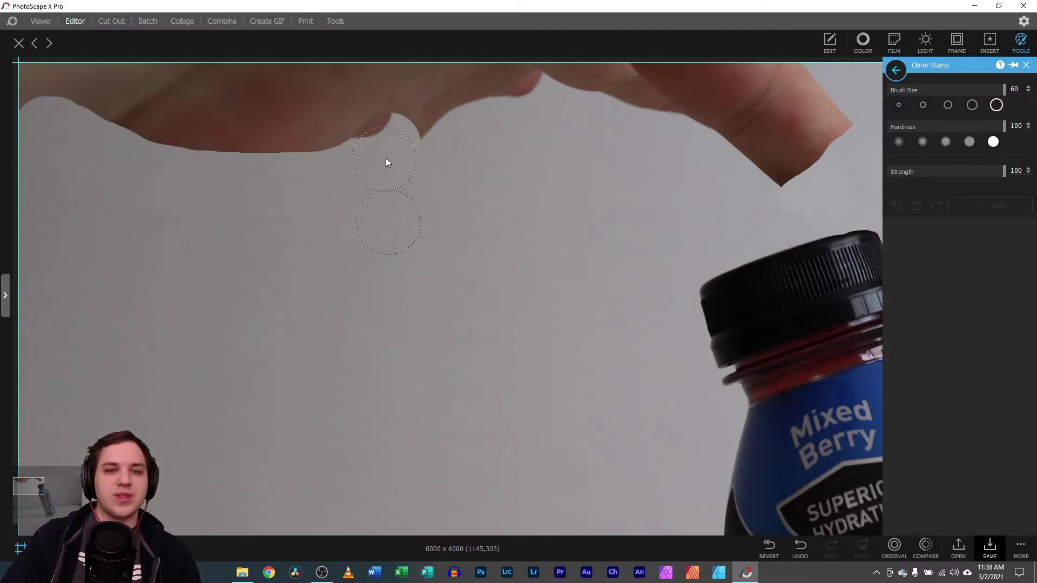
{"action": "left_click_drag", "start_coordinate": [456, 114], "coordinate": [562, 76]}
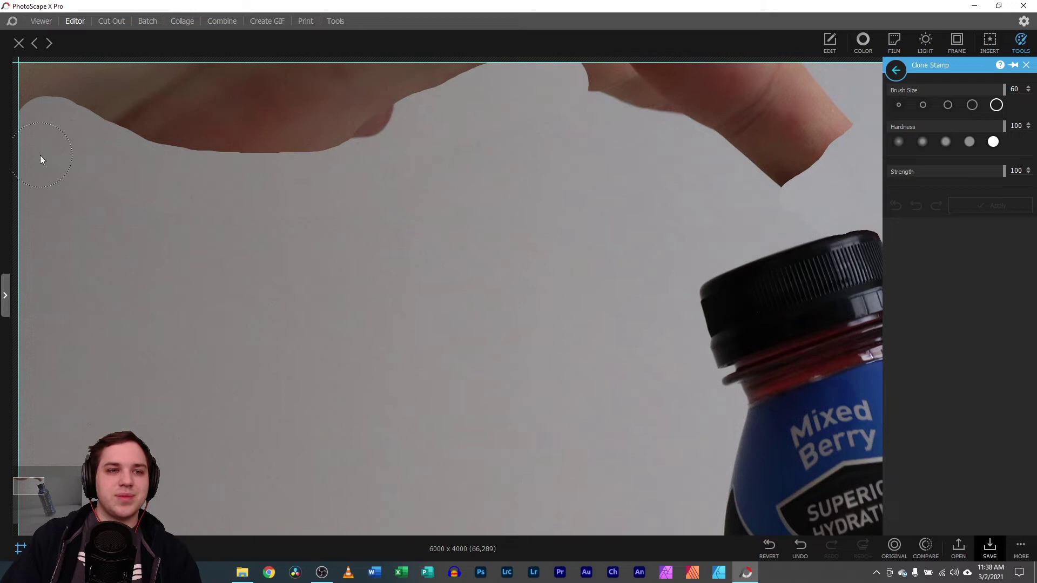
{"action": "mouse_move", "coordinate": [42, 97]}
{"action": "left_mouse_down"}
{"action": "mouse_move", "coordinate": [127, 120]}
{"action": "mouse_move", "coordinate": [291, 139]}
{"action": "mouse_move", "coordinate": [427, 96]}
{"action": "mouse_move", "coordinate": [394, 83]}
{"action": "mouse_move", "coordinate": [271, 93]}
{"action": "left_mouse_up"}
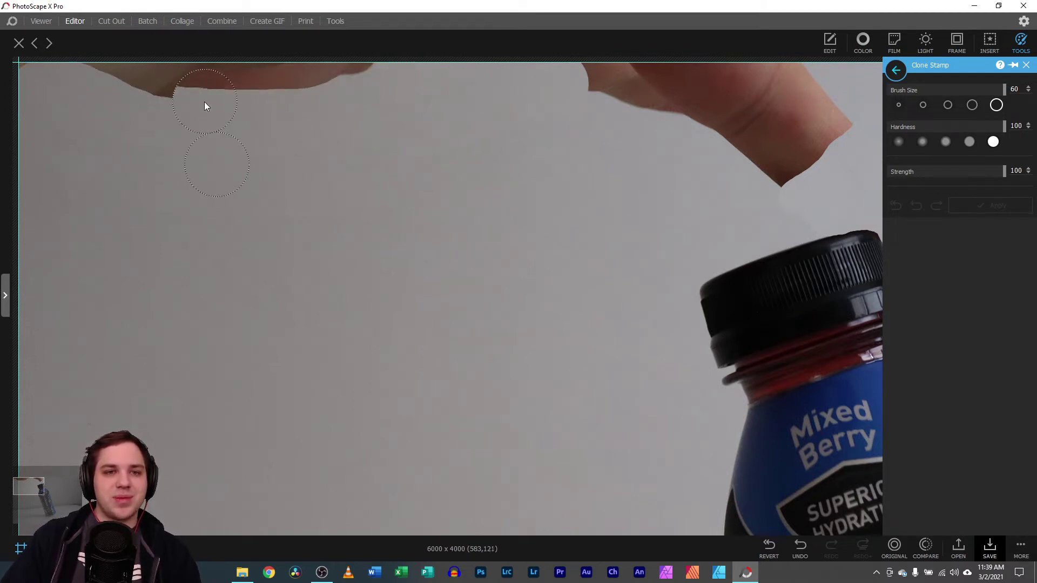
{"action": "left_click_drag", "start_coordinate": [370, 90], "coordinate": [41, 76]}
{"action": "left_click", "coordinate": [990, 205]}
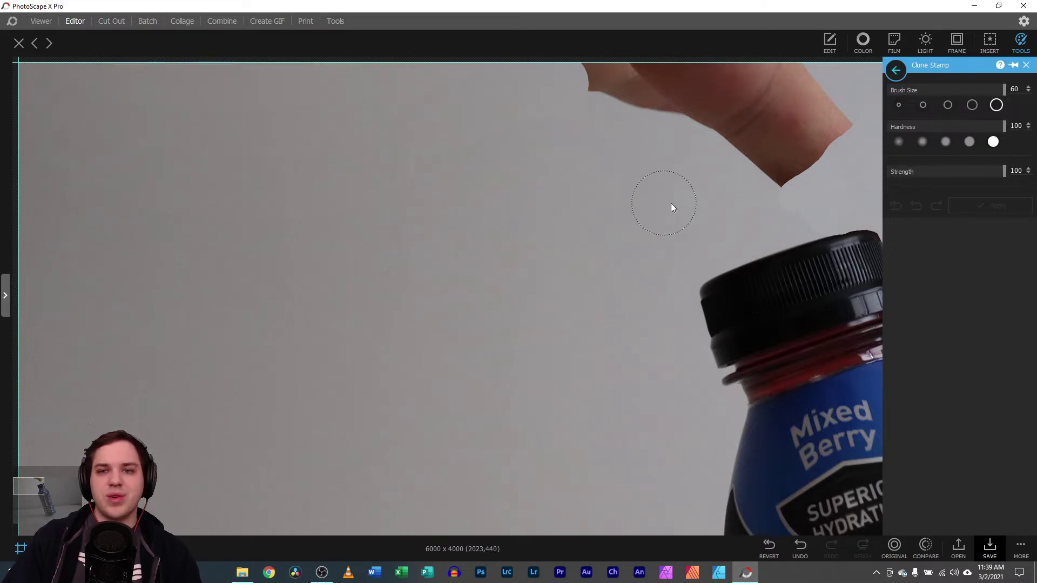
- Resample the gray wall between the finger and bottle cap and clone it over the finger's underside and the rest of the hand
{"action": "left_click_drag", "start_coordinate": [37, 486], "coordinate": [30, 481]}
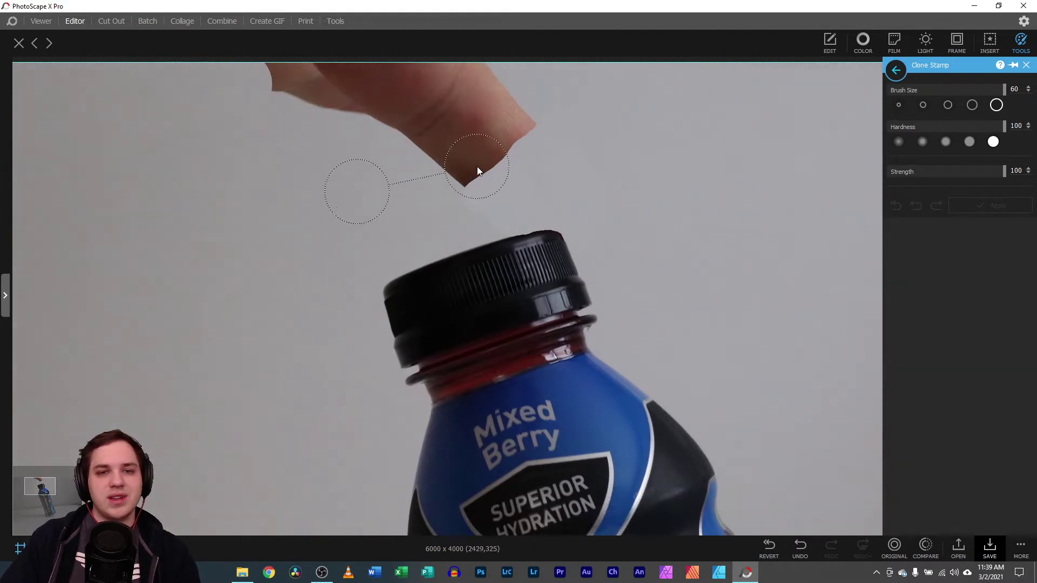
{"action": "left_click_drag", "start_coordinate": [426, 137], "coordinate": [372, 114]}
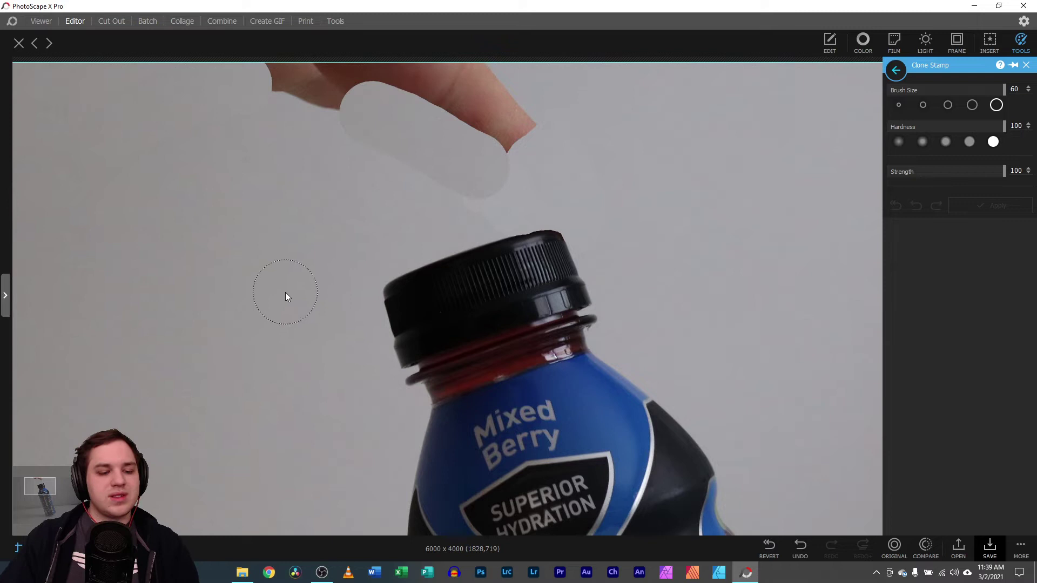
{"action": "key", "text": "ctrl+z"}
{"action": "left_click", "coordinate": [422, 207], "text": "alt"}
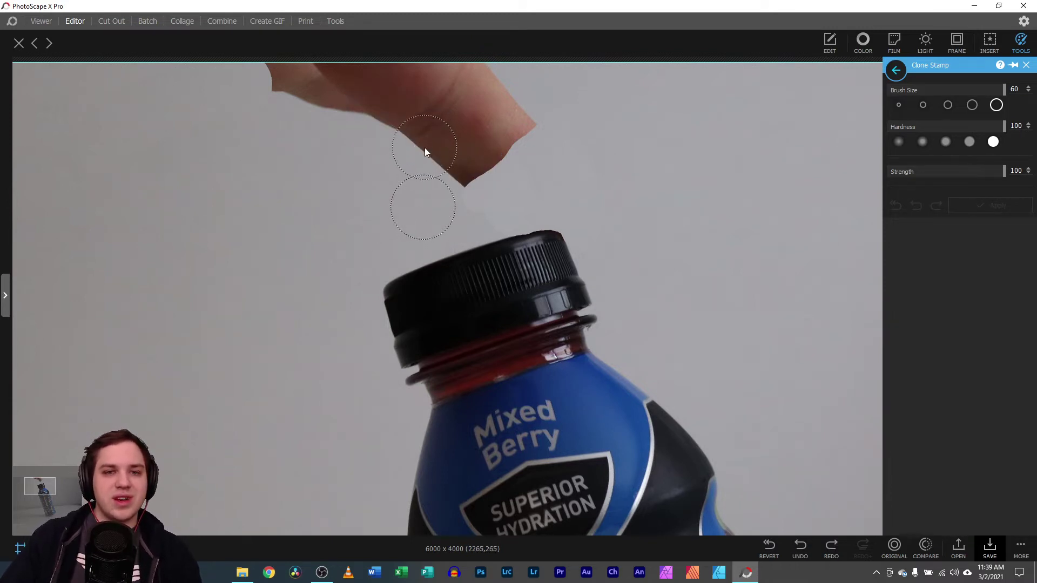
{"action": "mouse_move", "coordinate": [425, 147]}
{"action": "left_mouse_down"}
{"action": "mouse_move", "coordinate": [471, 158]}
{"action": "mouse_move", "coordinate": [346, 125]}
{"action": "left_mouse_up"}
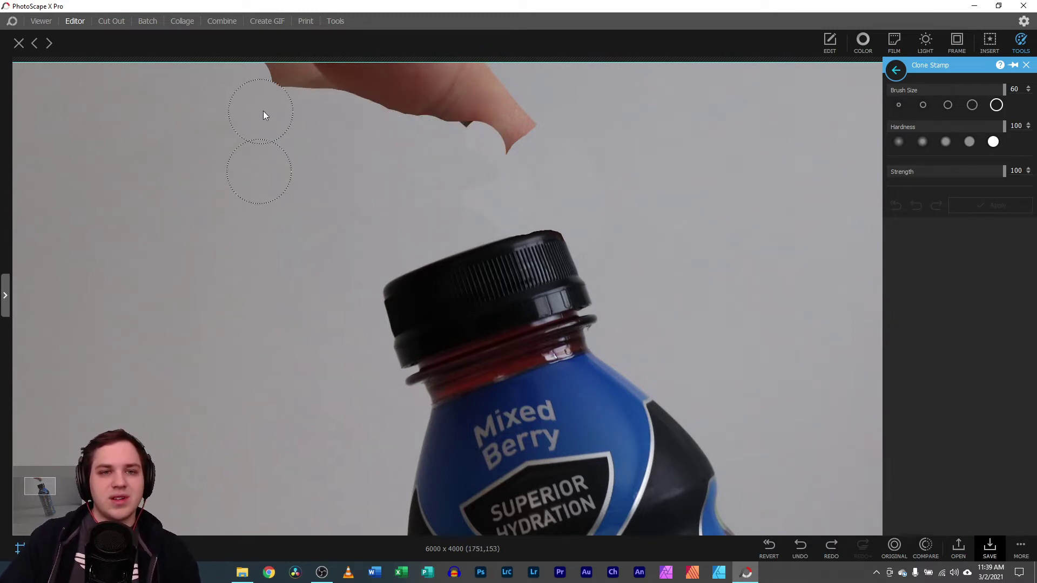
{"action": "mouse_move", "coordinate": [264, 115]}
{"action": "left_mouse_down"}
{"action": "mouse_move", "coordinate": [310, 113]}
{"action": "mouse_move", "coordinate": [247, 89]}
{"action": "mouse_move", "coordinate": [393, 119]}
{"action": "mouse_move", "coordinate": [418, 163]}
{"action": "mouse_move", "coordinate": [474, 177]}
{"action": "mouse_move", "coordinate": [426, 186]}
{"action": "mouse_move", "coordinate": [450, 132]}
{"action": "mouse_move", "coordinate": [443, 118]}
{"action": "mouse_move", "coordinate": [352, 110]}
{"action": "mouse_move", "coordinate": [405, 88]}
{"action": "mouse_move", "coordinate": [296, 81]}
{"action": "mouse_move", "coordinate": [345, 163]}
{"action": "left_mouse_up"}
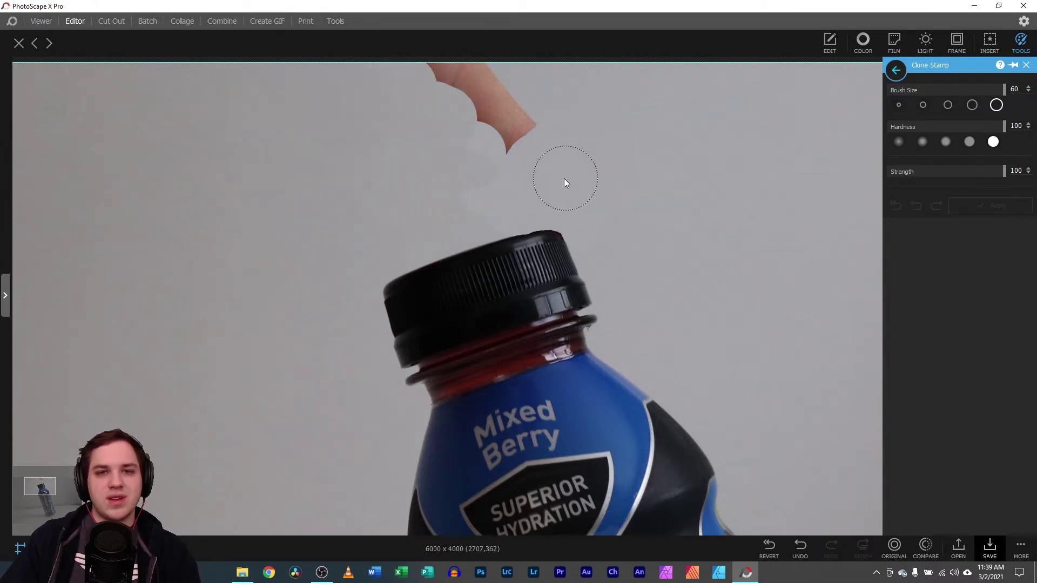
- Lower the Clone Stamp strength to 59 and clone wall texture over the remaining piece of finger
{"action": "left_click", "coordinate": [945, 171]}
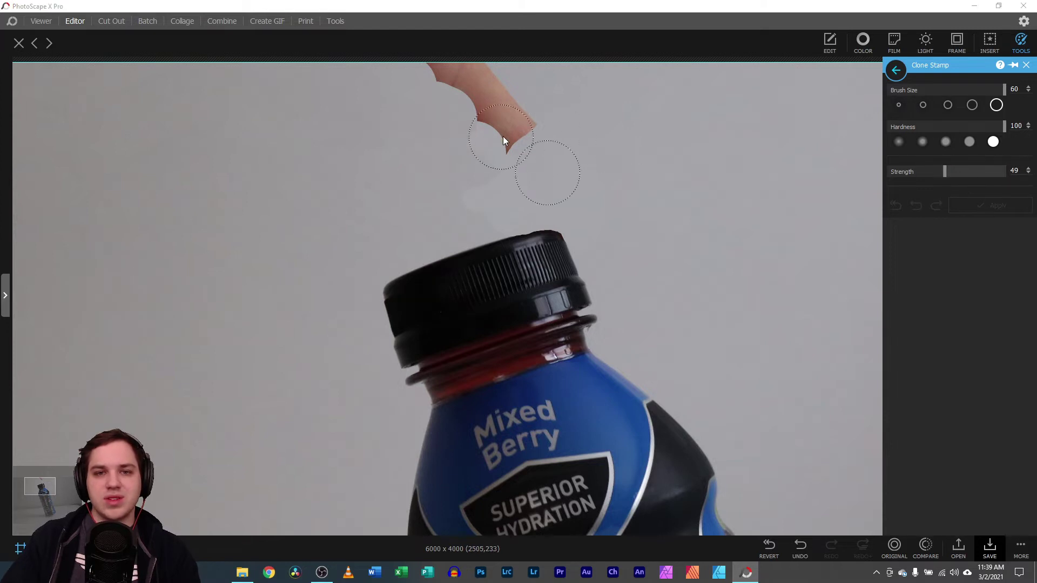
{"action": "mouse_move", "coordinate": [490, 135]}
{"action": "left_mouse_down"}
{"action": "mouse_move", "coordinate": [446, 108]}
{"action": "mouse_move", "coordinate": [466, 94]}
{"action": "mouse_move", "coordinate": [464, 81]}
{"action": "mouse_move", "coordinate": [413, 162]}
{"action": "left_mouse_up"}
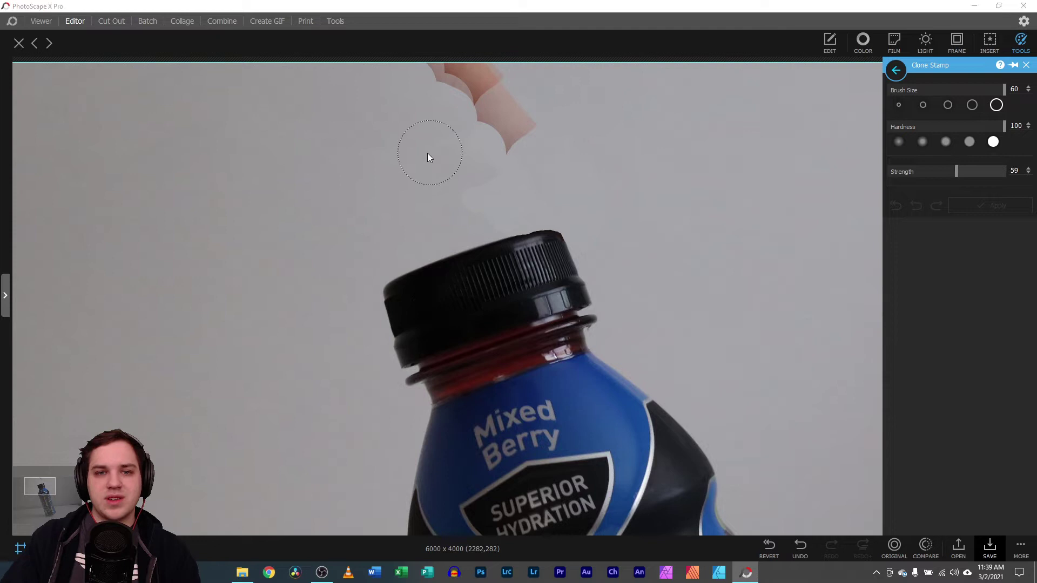
{"action": "mouse_move", "coordinate": [458, 116]}
{"action": "left_mouse_down"}
{"action": "mouse_move", "coordinate": [470, 80]}
{"action": "mouse_move", "coordinate": [407, 167]}
{"action": "left_mouse_up"}
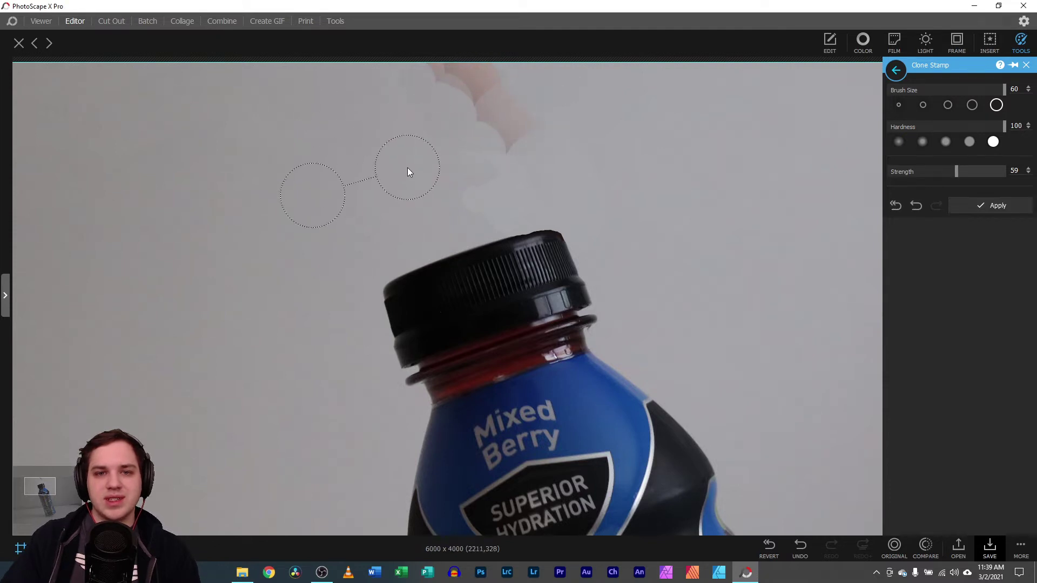
{"action": "key", "text": "ctrl+z"}
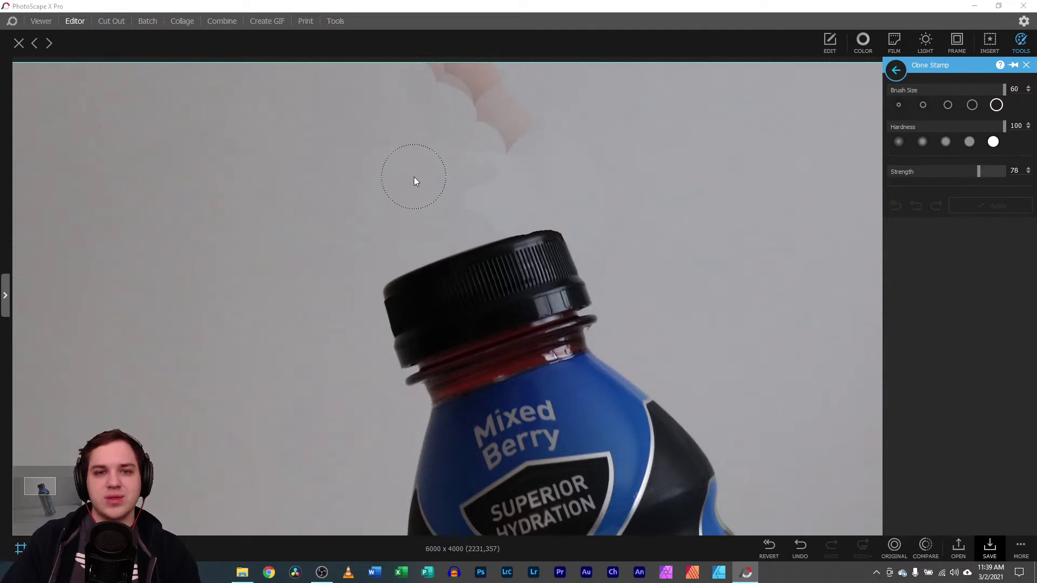
- Clone wall texture at strength 78 over the last traces of the finger and close the Clone Stamp
{"action": "mouse_move", "coordinate": [477, 108]}
{"action": "left_mouse_down"}
{"action": "mouse_move", "coordinate": [431, 107]}
{"action": "mouse_move", "coordinate": [533, 148]}
{"action": "mouse_move", "coordinate": [572, 179]}
{"action": "mouse_move", "coordinate": [478, 132]}
{"action": "mouse_move", "coordinate": [444, 90]}
{"action": "mouse_move", "coordinate": [555, 162]}
{"action": "left_mouse_up"}
{"action": "key", "text": "ctrl+z"}
{"action": "key", "text": "ctrl+z"}
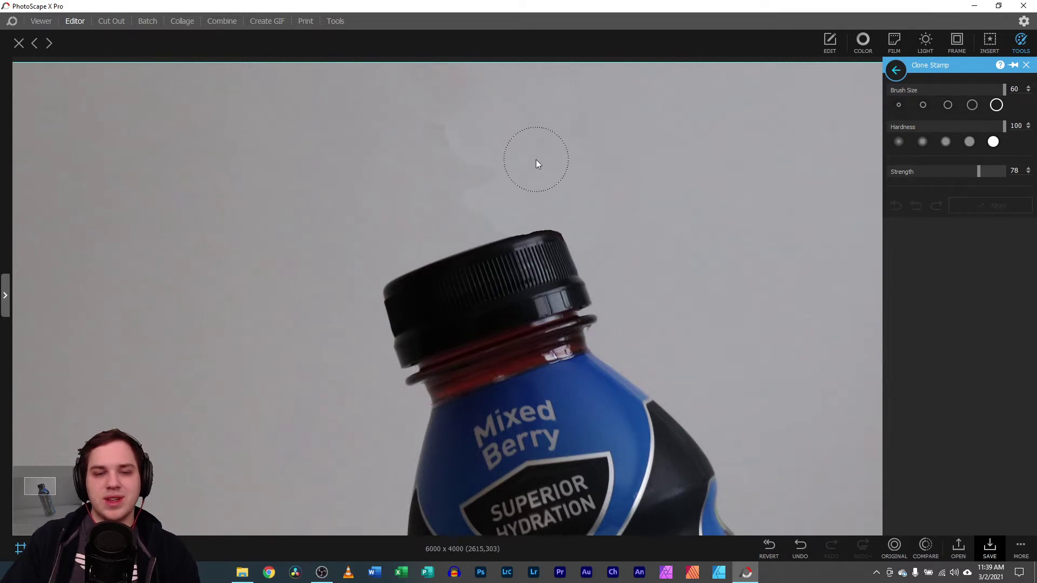
{"action": "scroll", "coordinate": [447, 296], "scroll_direction": "down", "scroll_amount": 8}
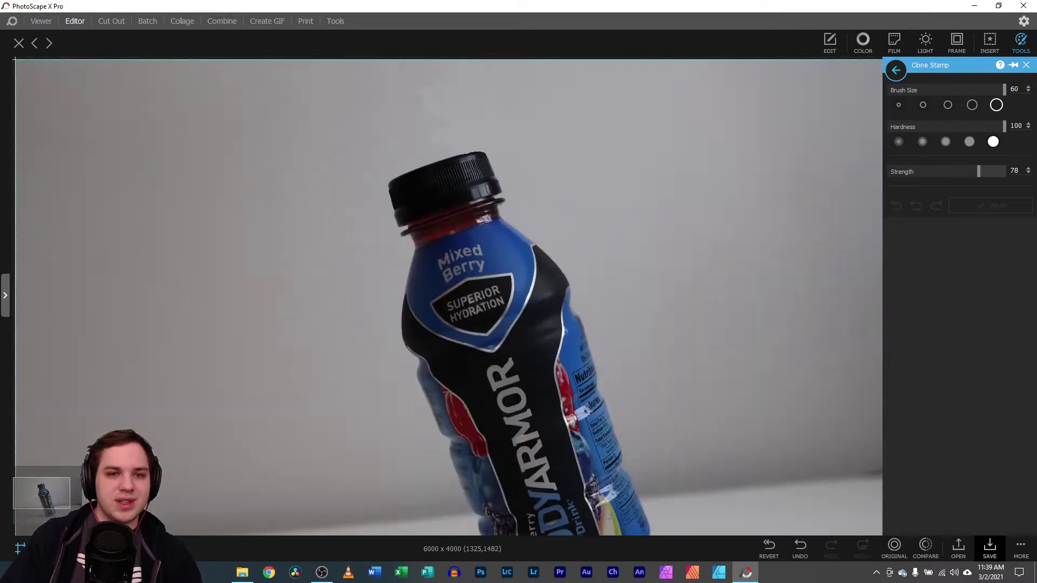
{"action": "key", "text": "ctrl+0"}
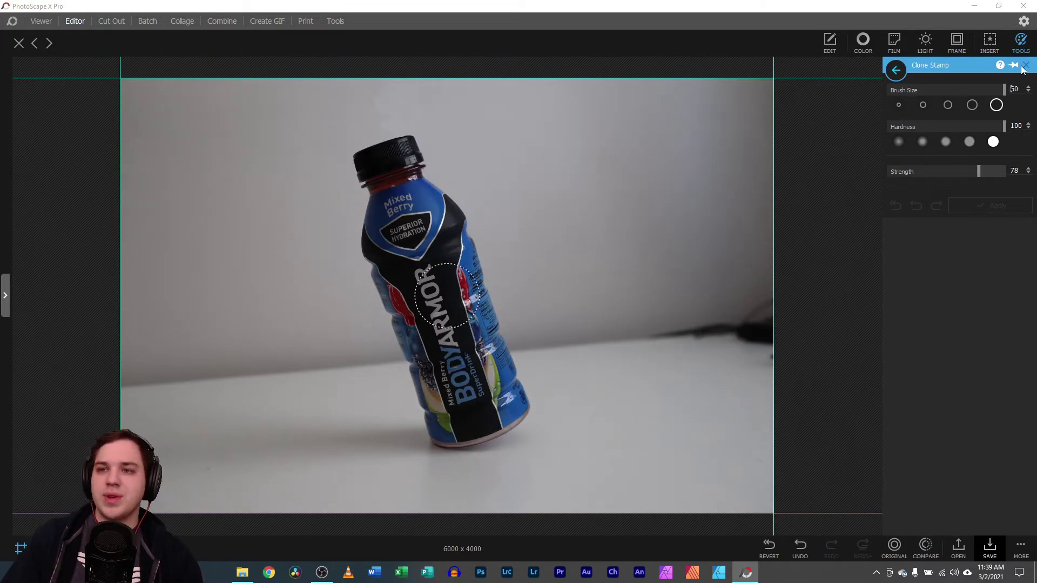
{"action": "left_click", "coordinate": [1025, 65]}
- Blur the wall and table around the bottle with a size 60 brush, set the blur strength to 27, and apply it
{"action": "left_click", "coordinate": [971, 160]}
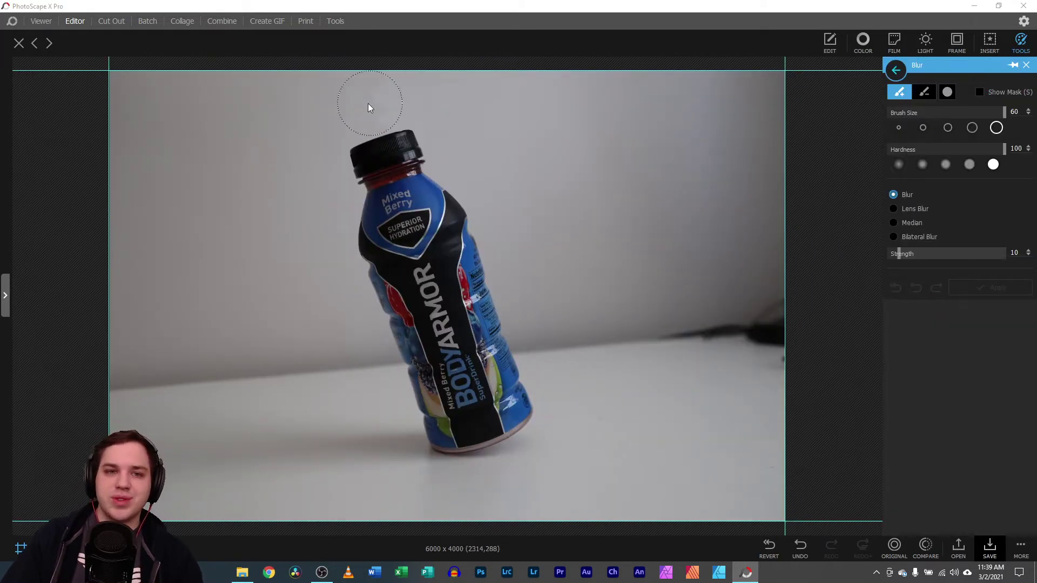
{"action": "mouse_move", "coordinate": [339, 98]}
{"action": "left_mouse_down"}
{"action": "mouse_move", "coordinate": [396, 97]}
{"action": "mouse_move", "coordinate": [38, 89]}
{"action": "mouse_move", "coordinate": [441, 77]}
{"action": "mouse_move", "coordinate": [449, 91]}
{"action": "mouse_move", "coordinate": [683, 99]}
{"action": "left_mouse_up"}
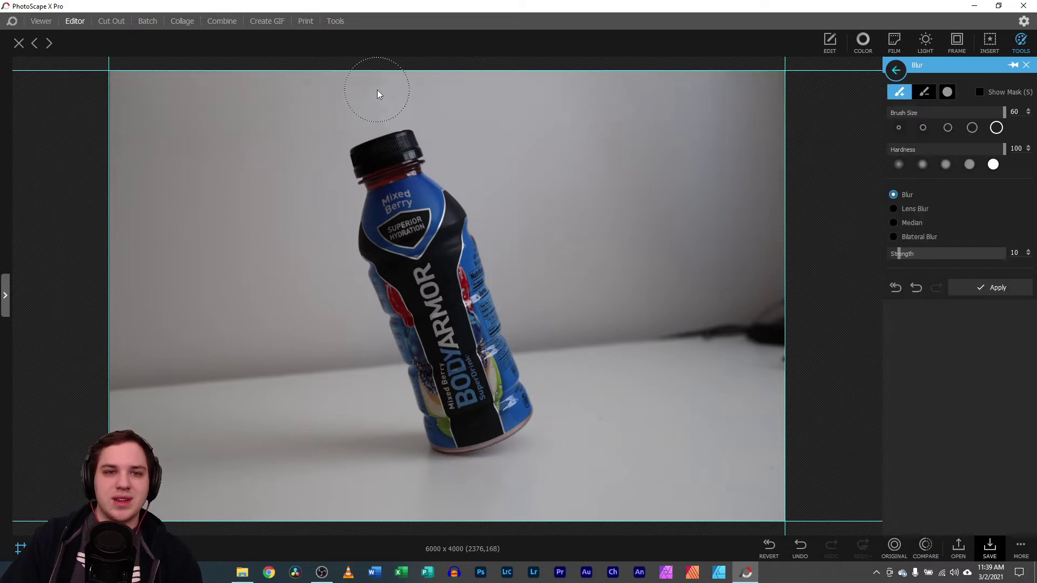
{"action": "left_click", "coordinate": [918, 253]}
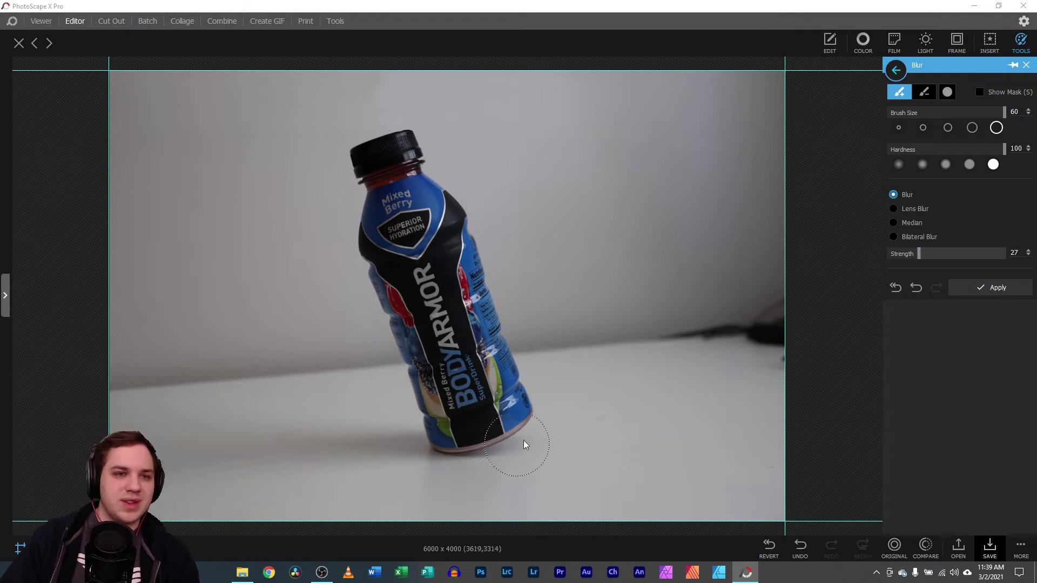
{"action": "left_click_drag", "start_coordinate": [116, 138], "coordinate": [117, 188]}
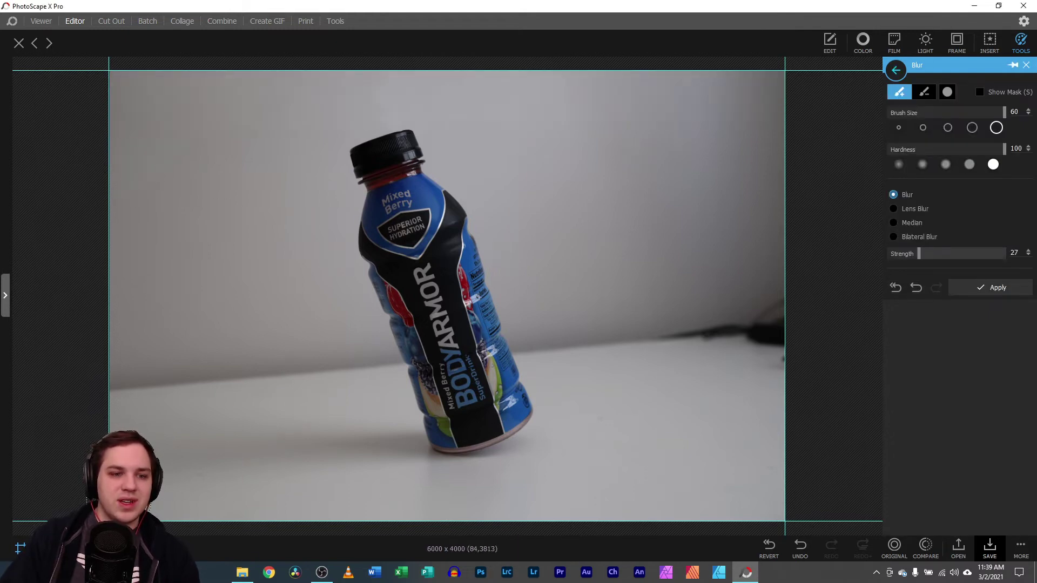
{"action": "left_click_drag", "start_coordinate": [118, 498], "coordinate": [241, 552]}
{"action": "left_click_drag", "start_coordinate": [774, 456], "coordinate": [627, 560]}
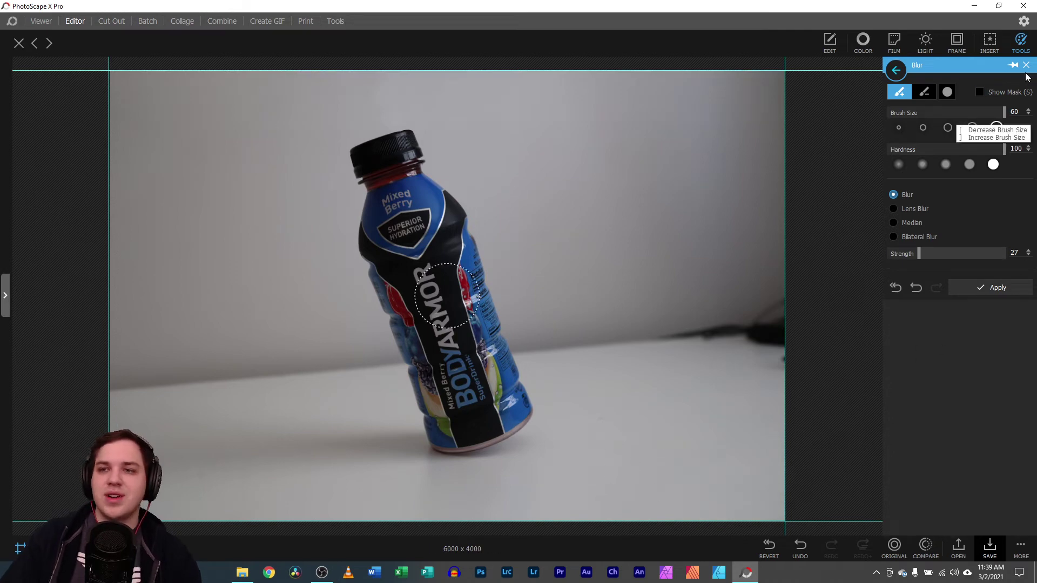
{"action": "left_click", "coordinate": [1004, 292]}
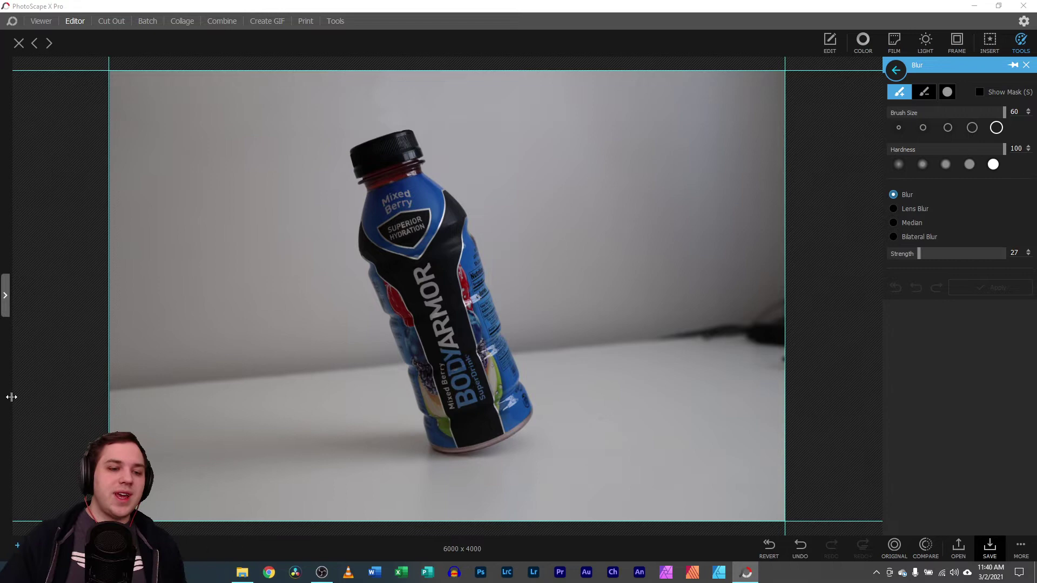
- Compare the retouched photo with the original and with its state before the blur
{"action": "key", "text": "ctrl+shift+l"}
{"action": "left_click", "coordinate": [895, 549]}
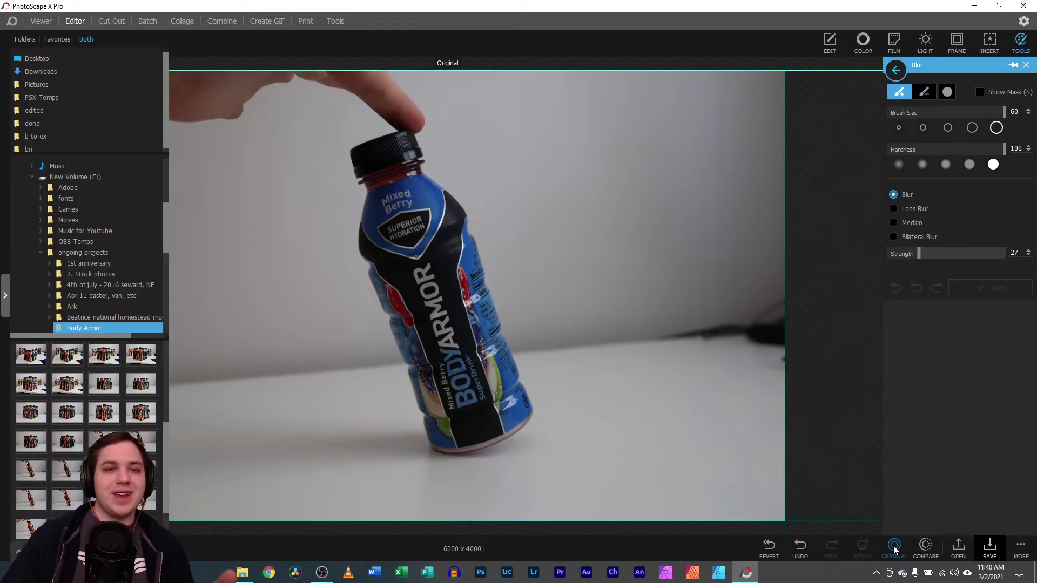
{"action": "key", "text": "ctrl+shift+l"}
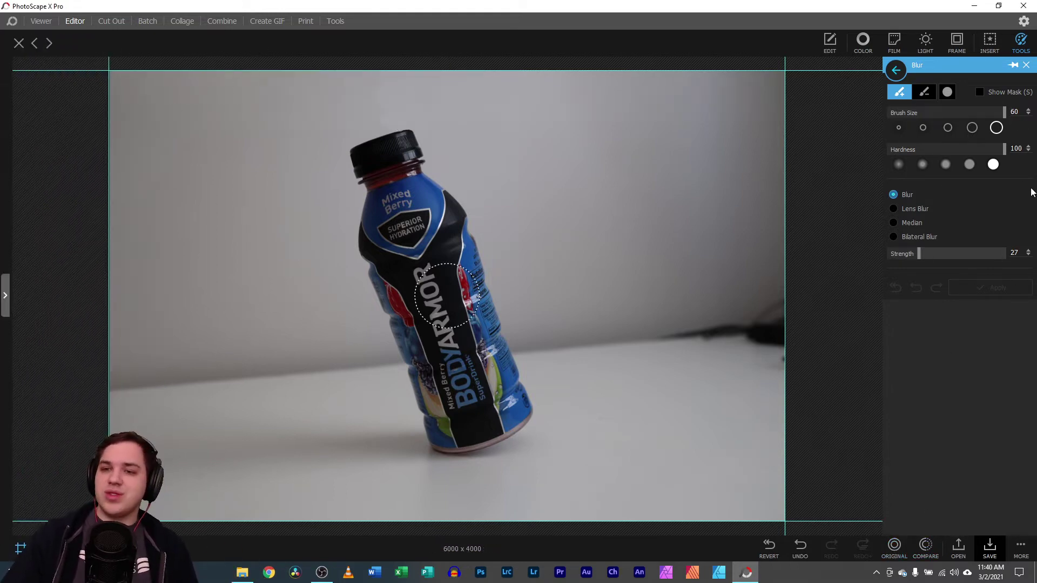
{"action": "left_click", "coordinate": [1026, 66]}
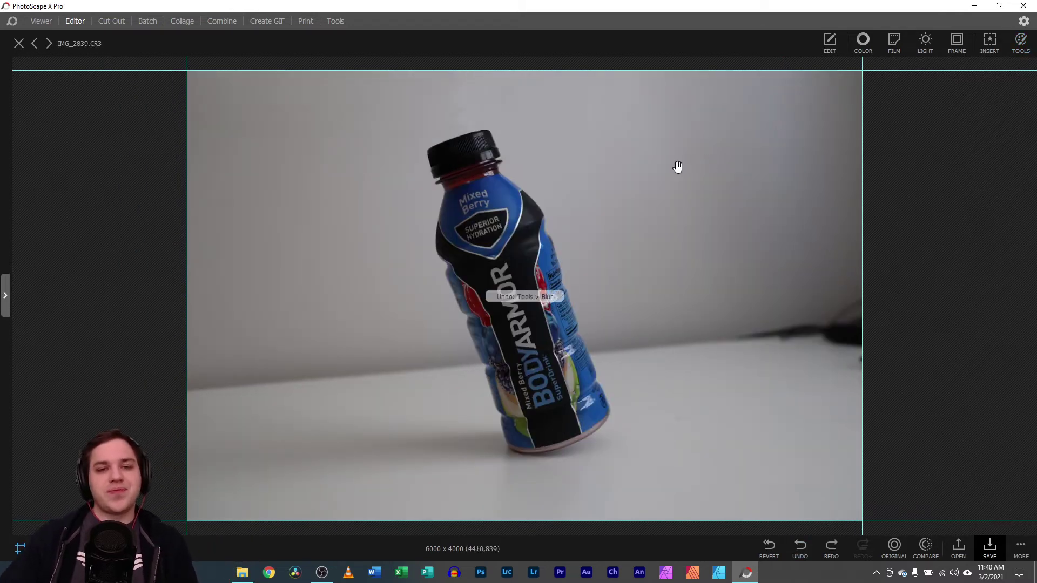
{"action": "left_click", "coordinate": [800, 547]}
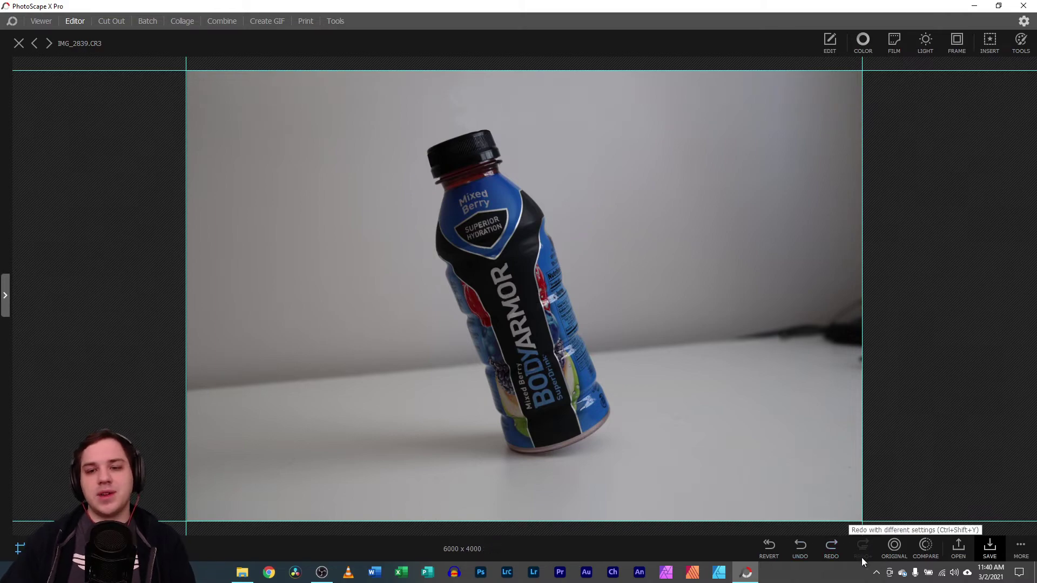
{"action": "left_click", "coordinate": [832, 547]}
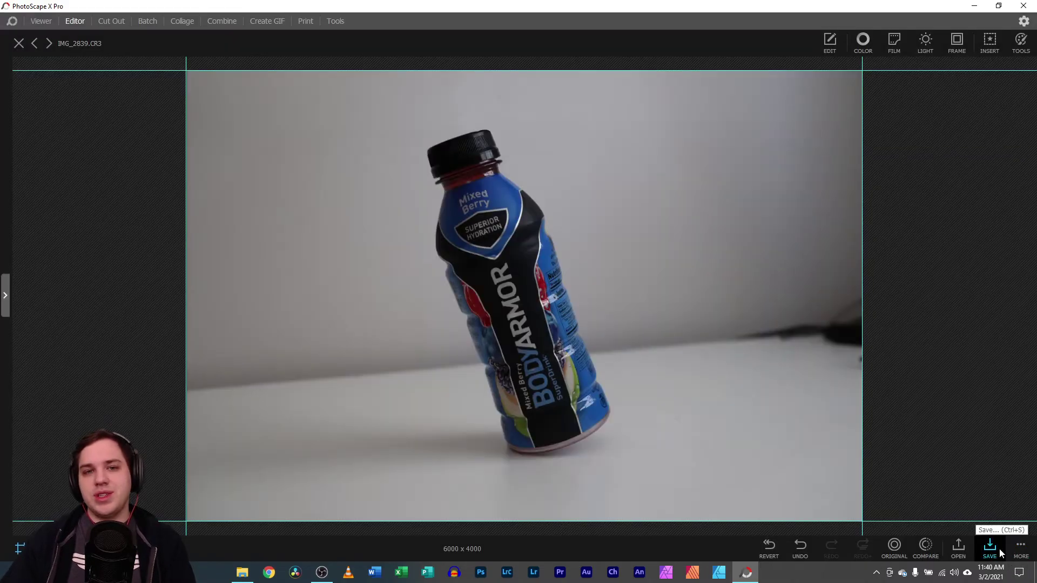
- Save the edit as a PSXPRJ project named IMG_2839 psx in the Body Armor folder
{"action": "left_click", "coordinate": [992, 548]}
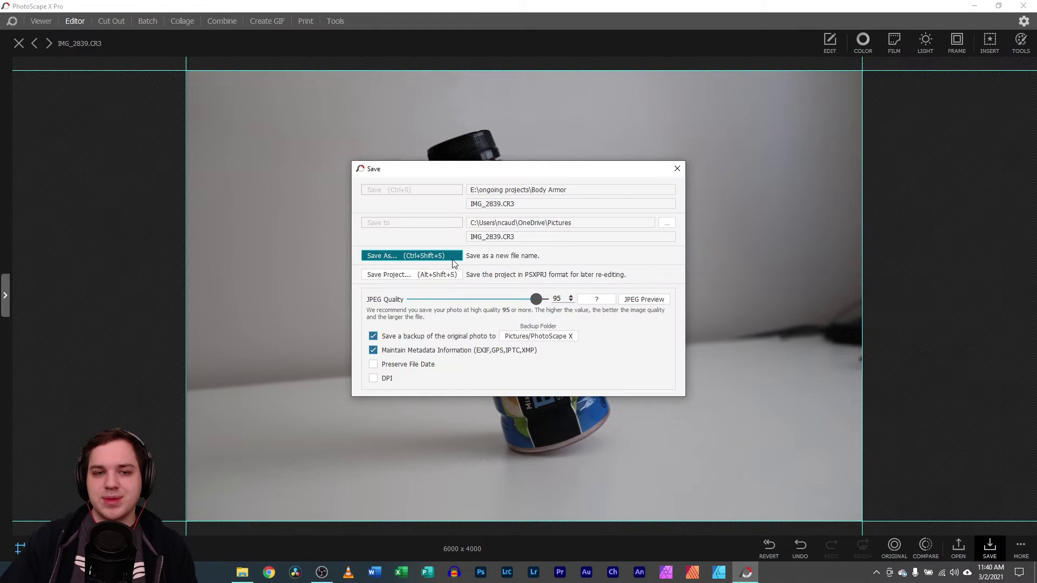
{"action": "left_click", "coordinate": [454, 260]}
{"action": "left_click", "coordinate": [829, 452]}
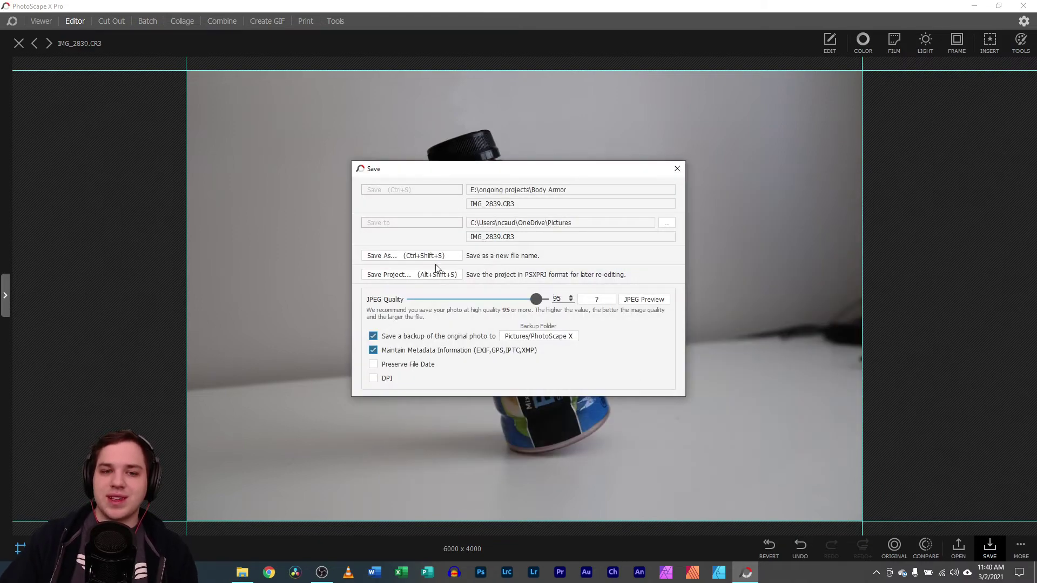
{"action": "left_click", "coordinate": [413, 276]}
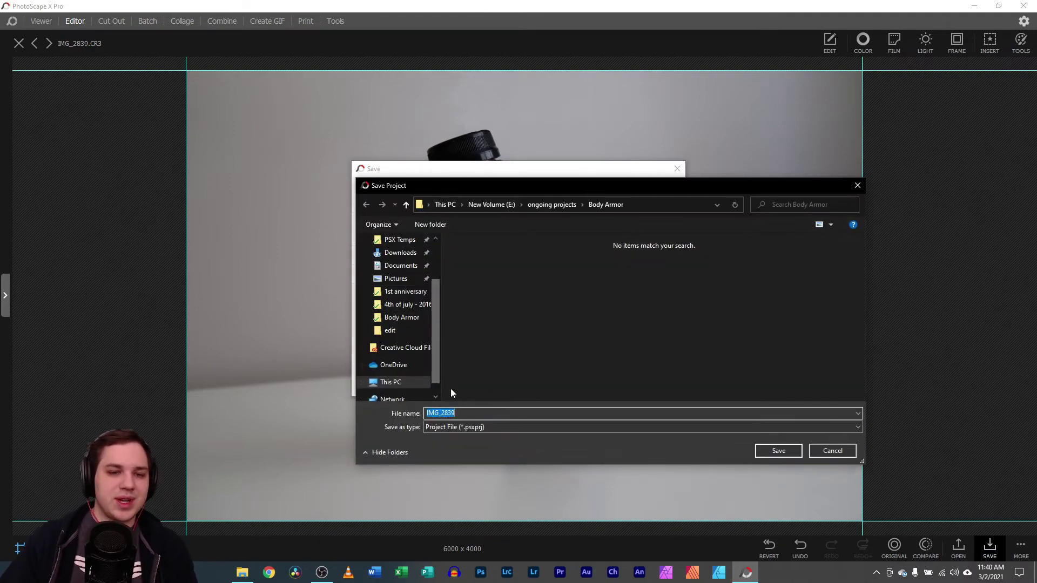
{"action": "left_click", "coordinate": [469, 412]}
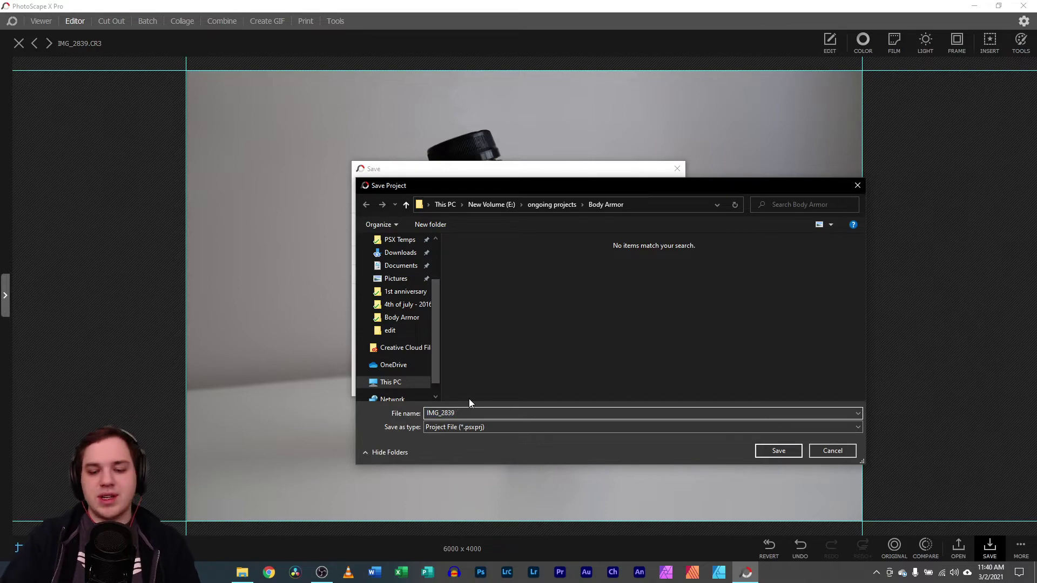
{"action": "key", "text": "Return"}
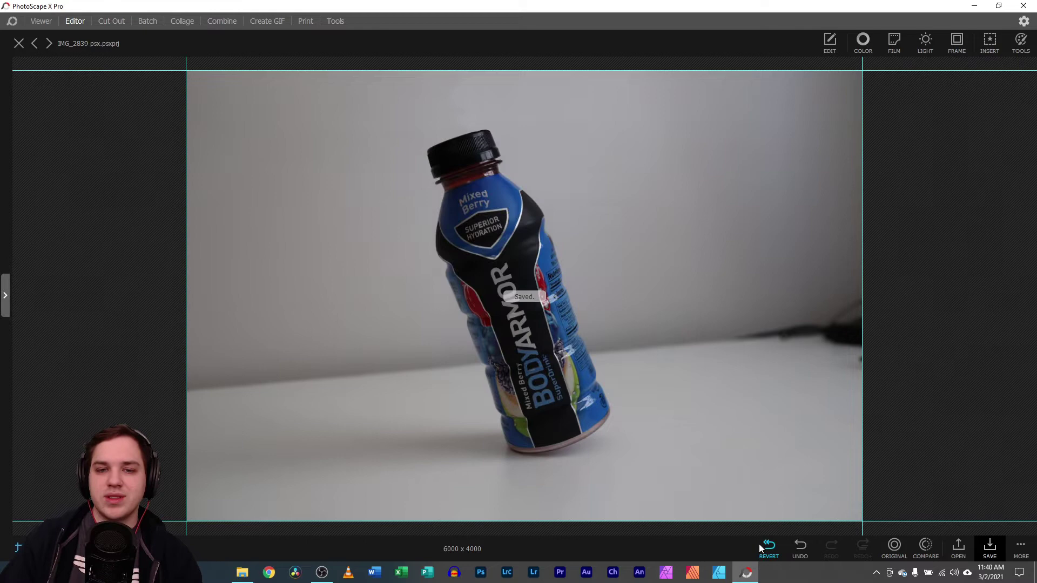
- Revert the photo to its original state and start the Spot Healing Brush
{"action": "left_click", "coordinate": [776, 546]}
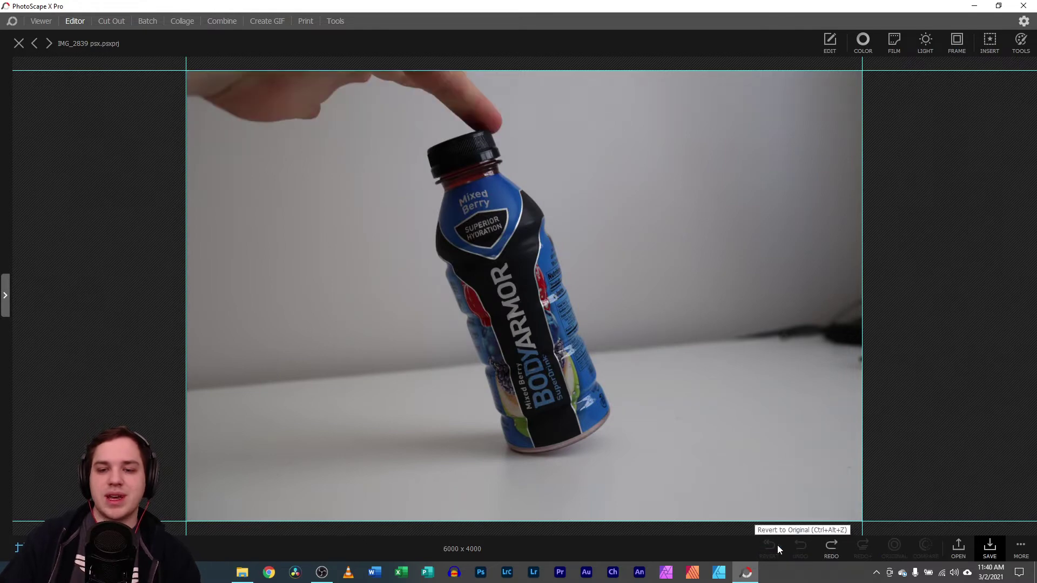
{"action": "left_click", "coordinate": [1019, 51]}
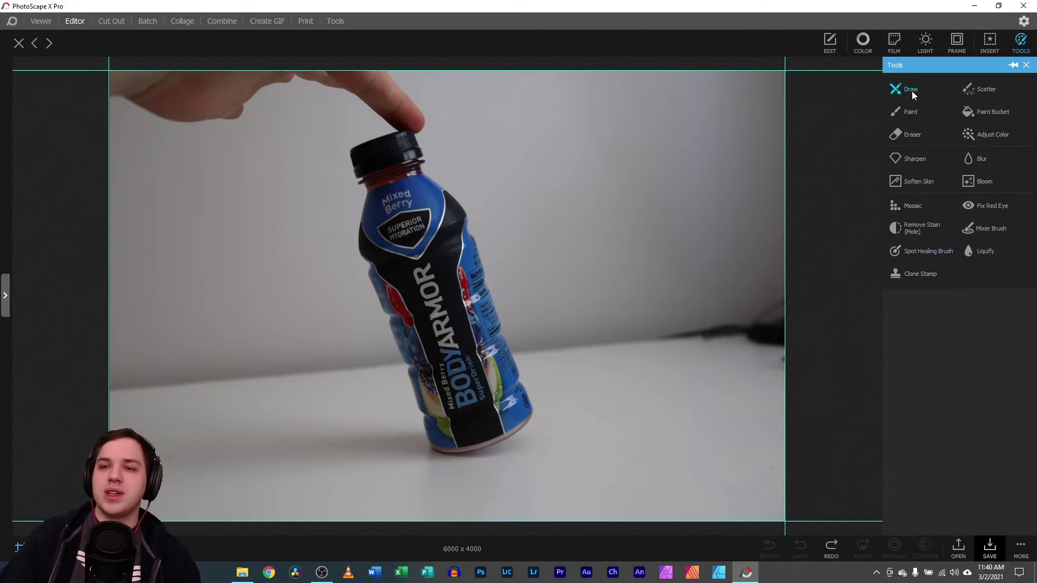
{"action": "left_click", "coordinate": [917, 248]}
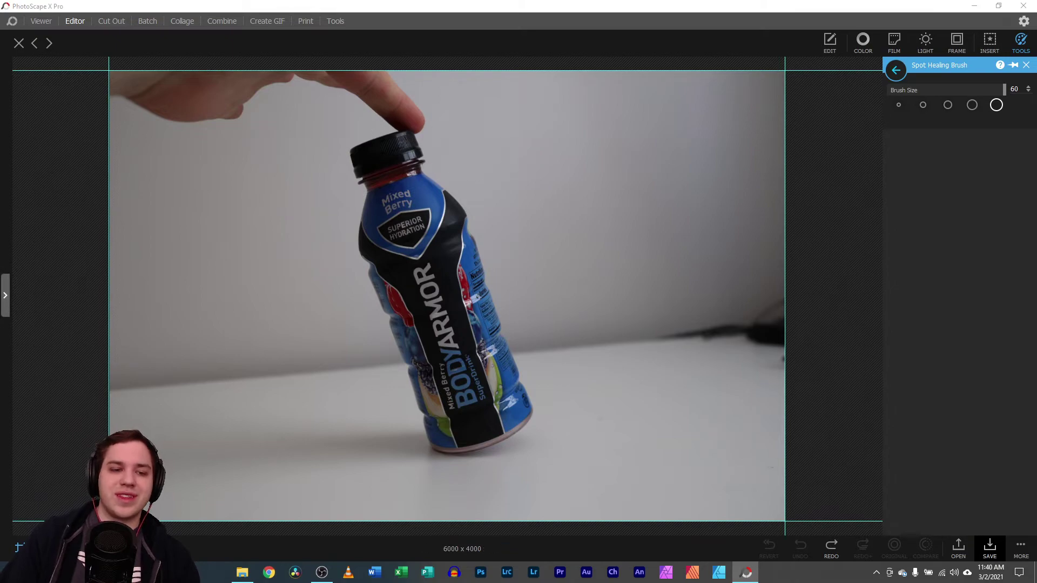
- Try to heal away the fingertip touching the bottle cap with a size 60 Spot Healing Brush, and undo it
{"action": "key", "text": "ctrl+1"}
{"action": "left_click_drag", "start_coordinate": [47, 499], "coordinate": [41, 485]}
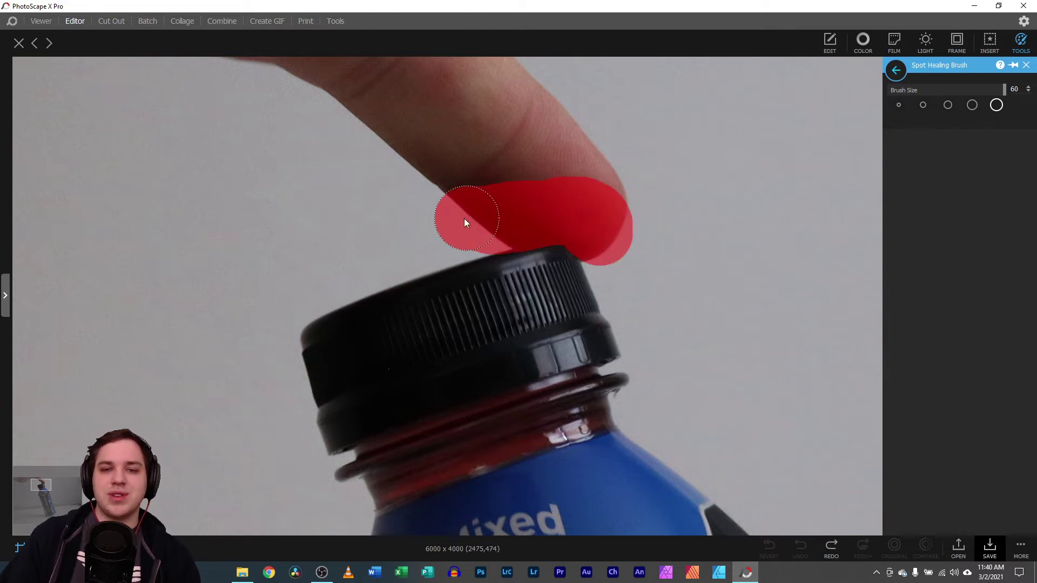
{"action": "left_click_drag", "start_coordinate": [464, 218], "coordinate": [473, 201]}
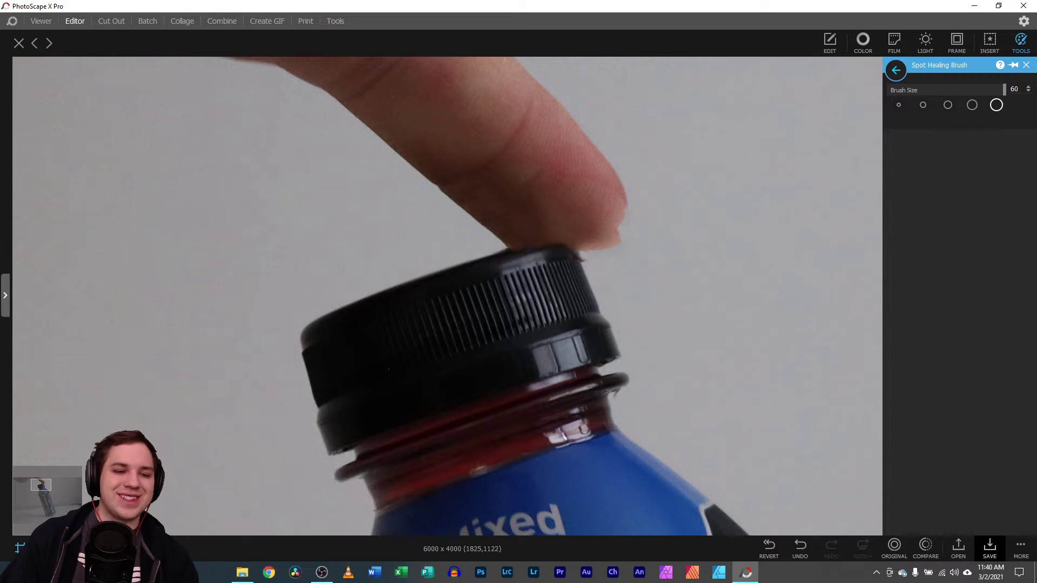
{"action": "scroll", "coordinate": [447, 296], "scroll_direction": "down", "scroll_amount": 6}
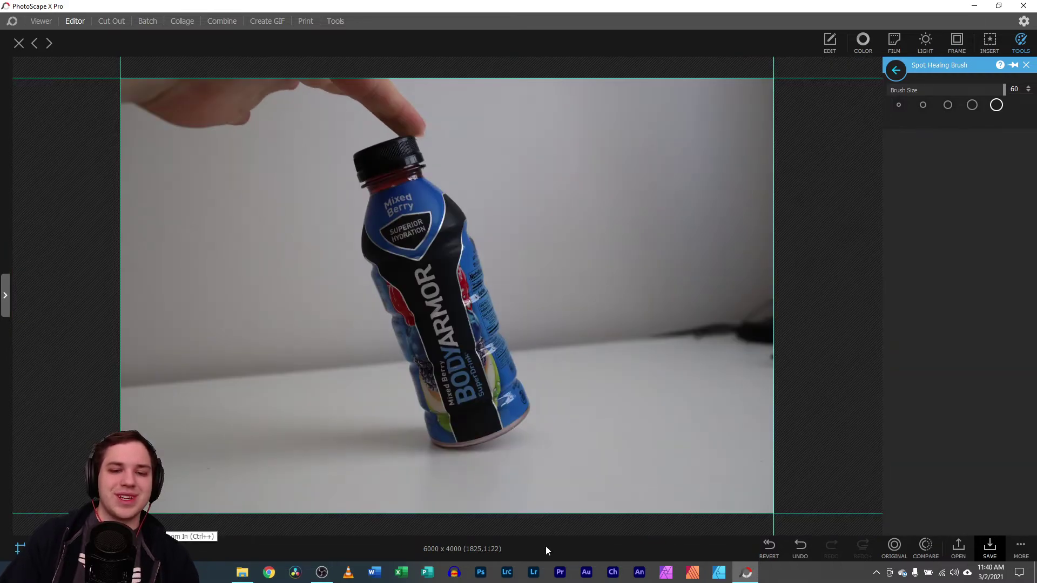
{"action": "left_click", "coordinate": [800, 546]}
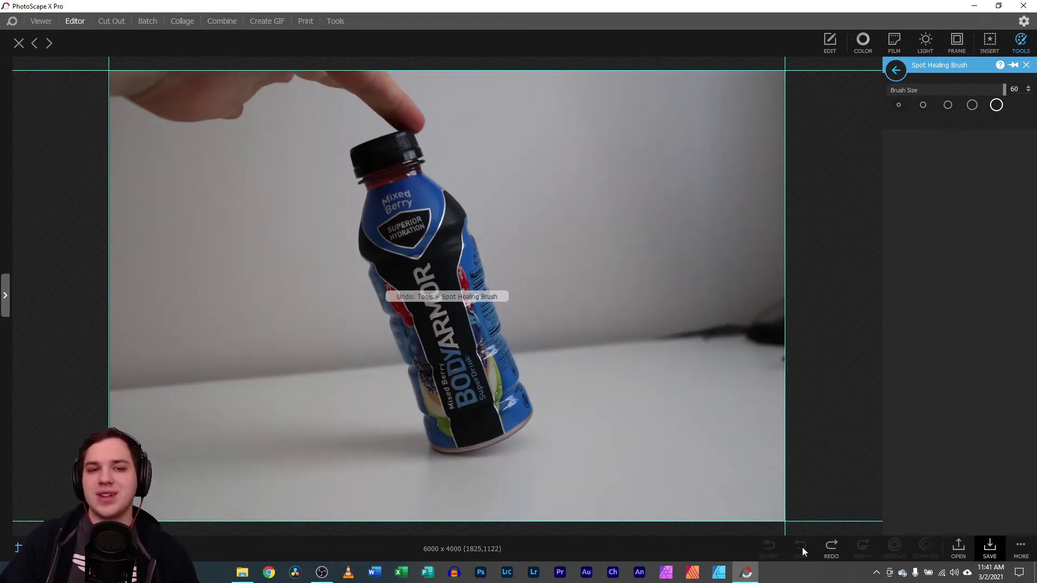
- Switch from the Spot Healing Brush to the Draw tool and sample the grey wall beside the fingertip as the paint colour
{"action": "left_click", "coordinate": [1026, 67]}
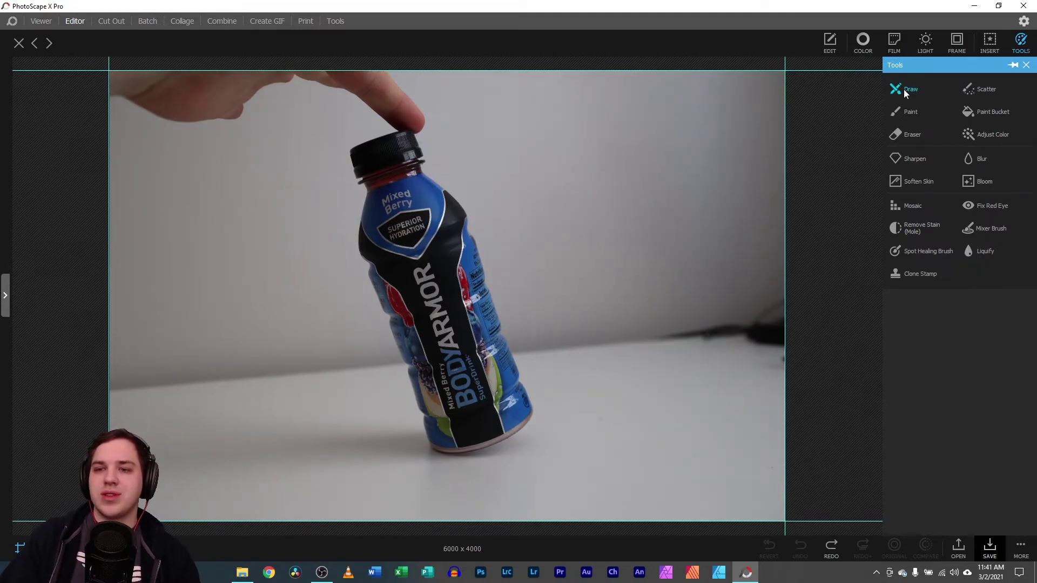
{"action": "left_click", "coordinate": [903, 89]}
{"action": "scroll", "coordinate": [448, 296], "scroll_direction": "up", "scroll_amount": 3}
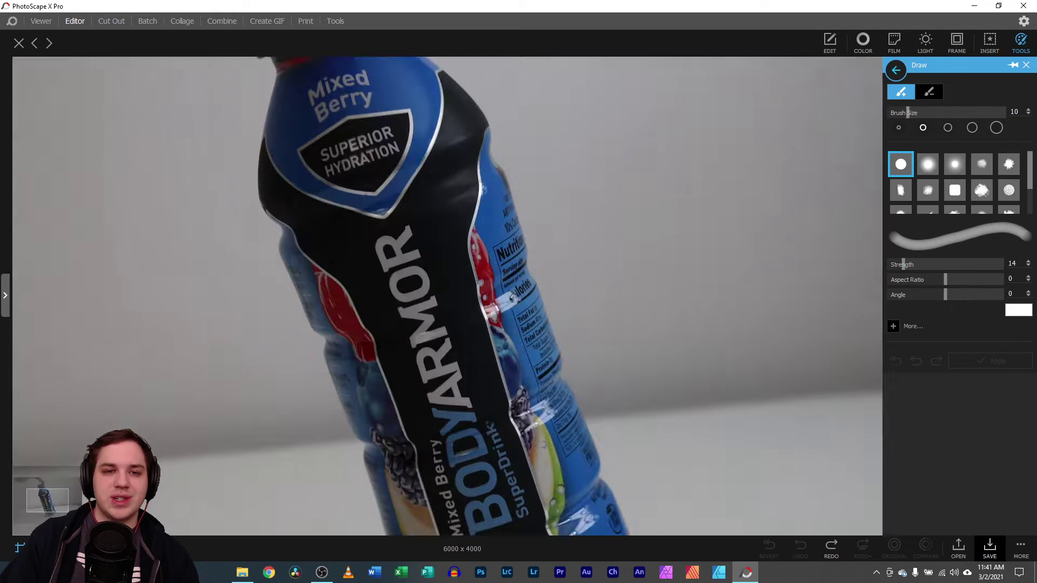
{"action": "scroll", "coordinate": [447, 296], "scroll_direction": "up", "scroll_amount": 3}
{"action": "left_click_drag", "start_coordinate": [50, 503], "coordinate": [44, 486]}
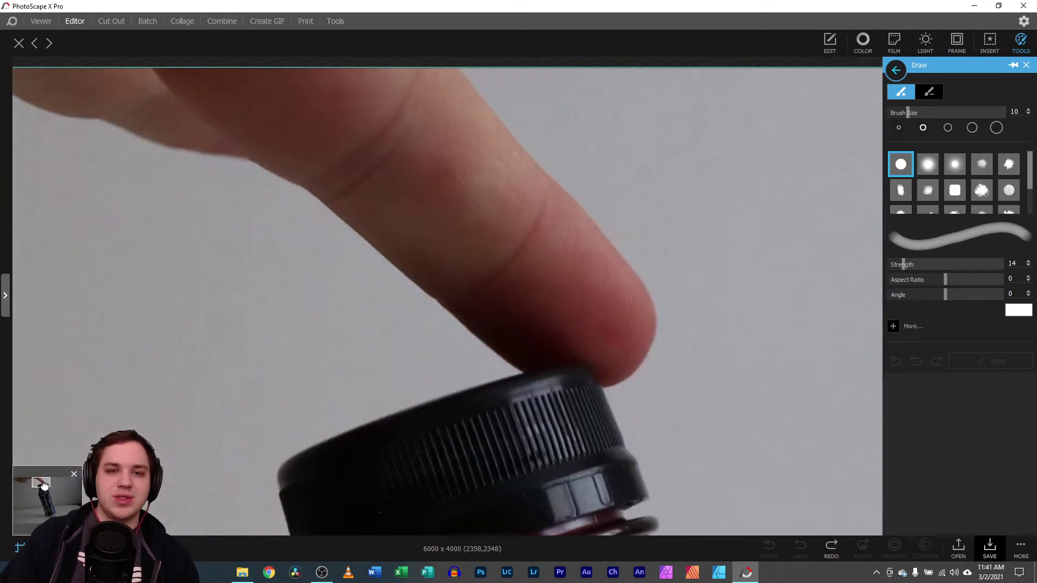
{"action": "left_click", "coordinate": [1018, 310]}
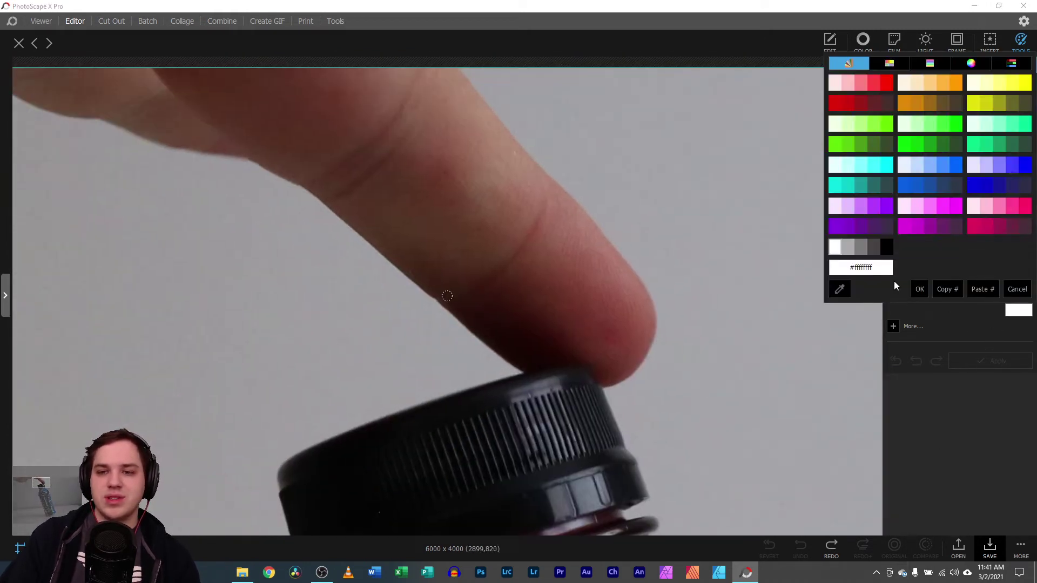
{"action": "left_click", "coordinate": [839, 289]}
{"action": "left_click", "coordinate": [697, 365]}
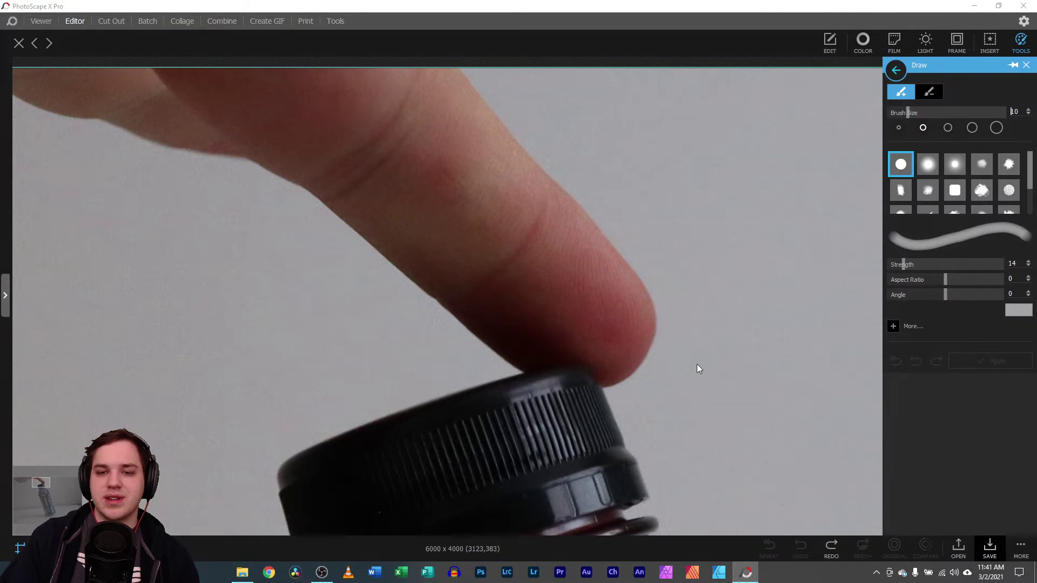
- Paint wall grey over the middle of the fingertip above the cap with a rough-edged brush at size 53
{"action": "left_click", "coordinate": [948, 127]}
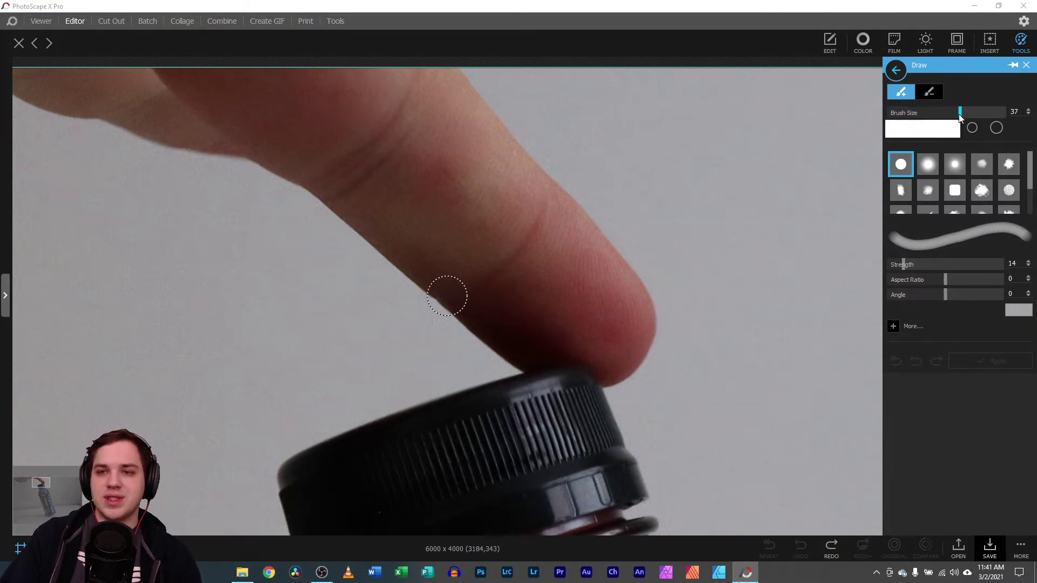
{"action": "left_click", "coordinate": [1009, 165]}
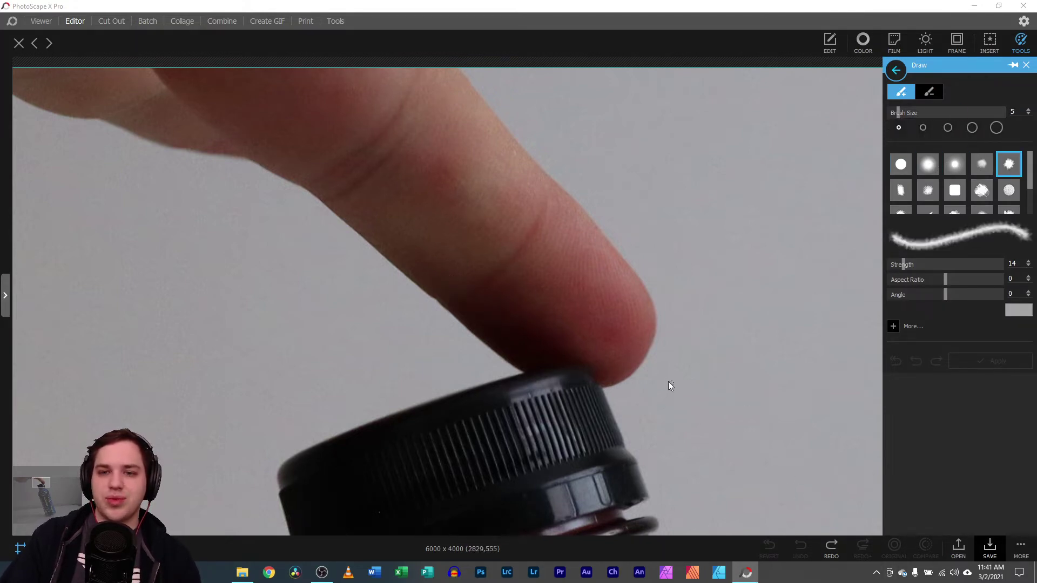
{"action": "left_click", "coordinate": [996, 127]}
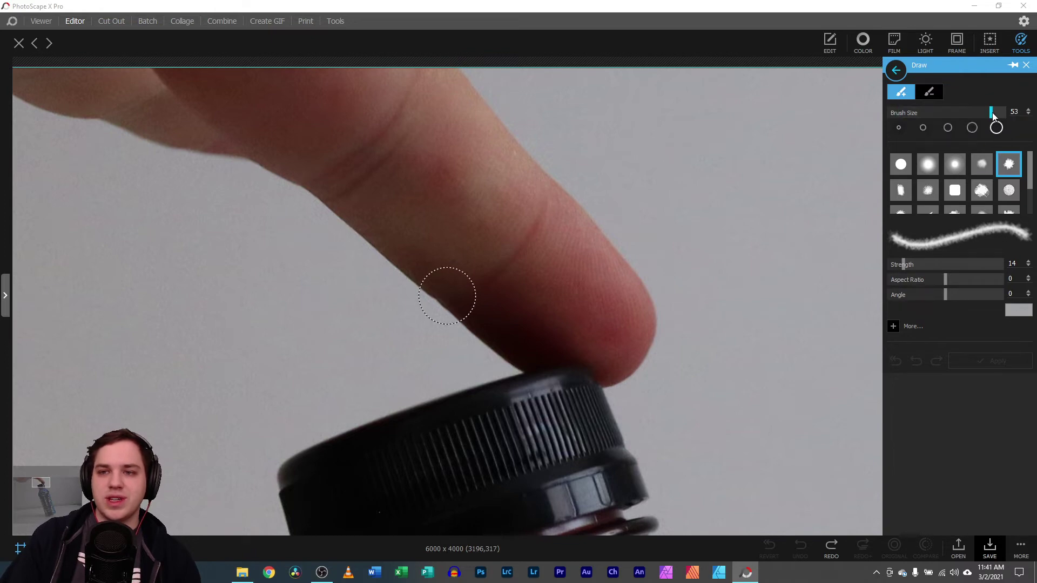
{"action": "mouse_move", "coordinate": [639, 331]}
{"action": "left_mouse_down"}
{"action": "mouse_move", "coordinate": [642, 310]}
{"action": "mouse_move", "coordinate": [576, 293]}
{"action": "mouse_move", "coordinate": [514, 333]}
{"action": "mouse_move", "coordinate": [609, 311]}
{"action": "mouse_move", "coordinate": [491, 322]}
{"action": "mouse_move", "coordinate": [620, 287]}
{"action": "mouse_move", "coordinate": [437, 322]}
{"action": "mouse_move", "coordinate": [639, 261]}
{"action": "mouse_move", "coordinate": [558, 260]}
{"action": "mouse_move", "coordinate": [437, 286]}
{"action": "mouse_move", "coordinate": [590, 240]}
{"action": "mouse_move", "coordinate": [432, 300]}
{"action": "mouse_move", "coordinate": [639, 257]}
{"action": "mouse_move", "coordinate": [420, 320]}
{"action": "mouse_move", "coordinate": [440, 302]}
{"action": "mouse_move", "coordinate": [485, 313]}
{"action": "mouse_move", "coordinate": [488, 324]}
{"action": "mouse_move", "coordinate": [662, 302]}
{"action": "left_mouse_up"}
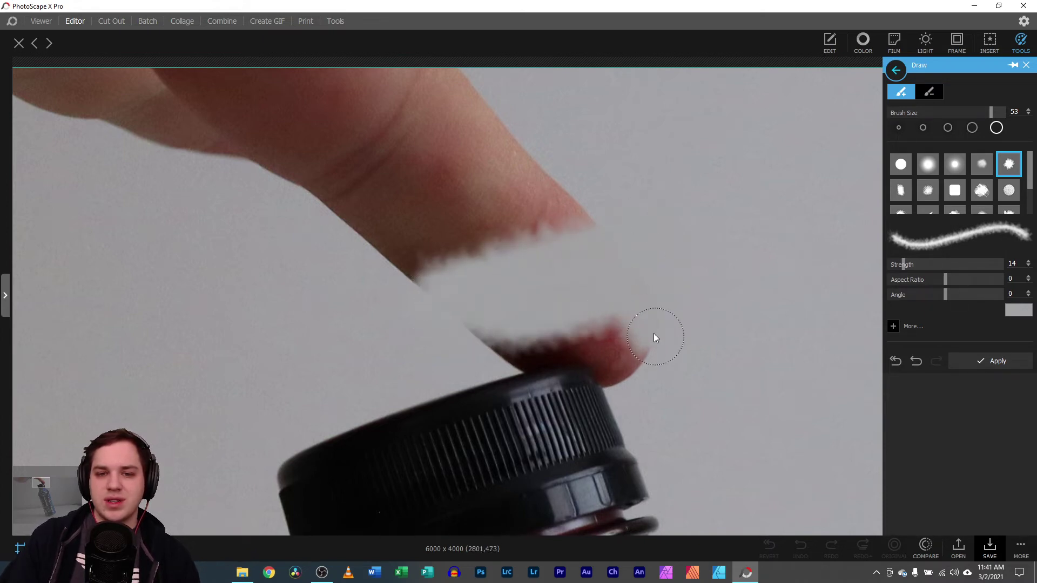
- Paint over the remaining fingertip down to the cap, trying round and soft brushes before returning to the rough-edged size 53 brush
{"action": "left_click", "coordinate": [900, 164]}
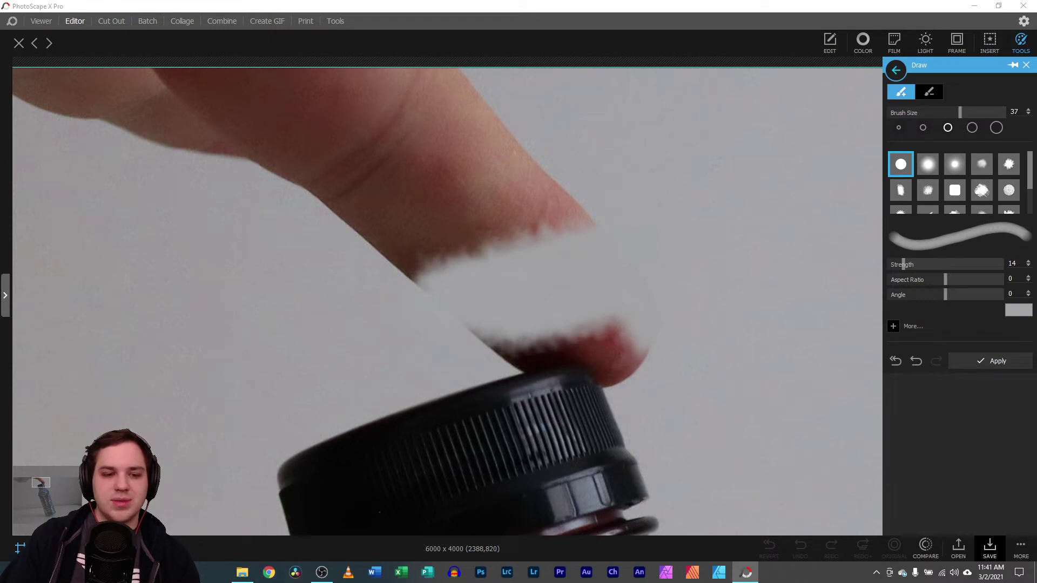
{"action": "scroll", "coordinate": [388, 312], "scroll_direction": "up", "scroll_amount": 2}
{"action": "left_click_drag", "start_coordinate": [40, 483], "coordinate": [43, 484]}
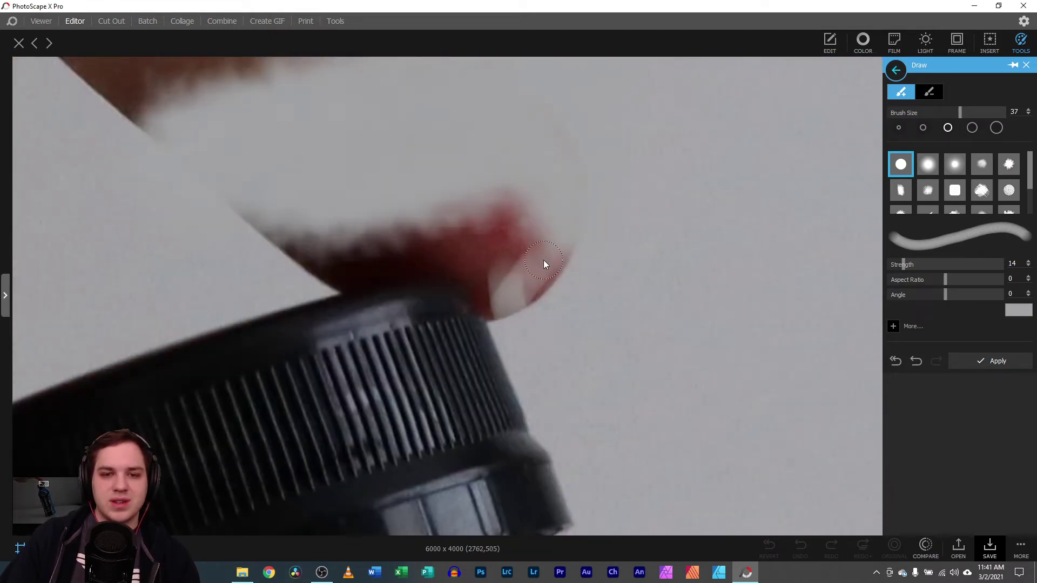
{"action": "mouse_move", "coordinate": [543, 263]}
{"action": "left_mouse_down"}
{"action": "mouse_move", "coordinate": [527, 312]}
{"action": "mouse_move", "coordinate": [492, 250]}
{"action": "left_mouse_up"}
{"action": "left_click", "coordinate": [955, 164]}
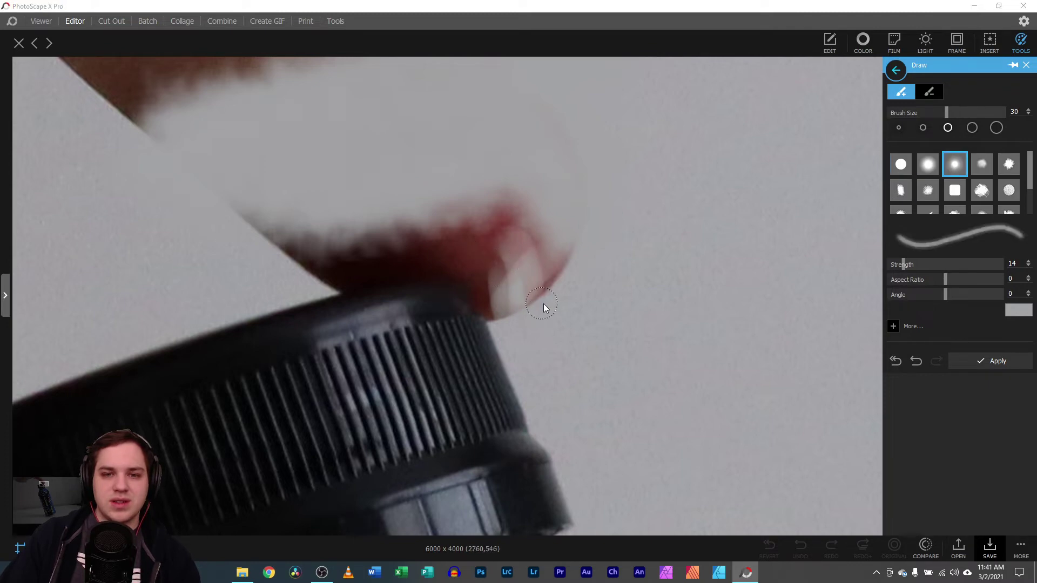
{"action": "left_click", "coordinate": [1008, 167]}
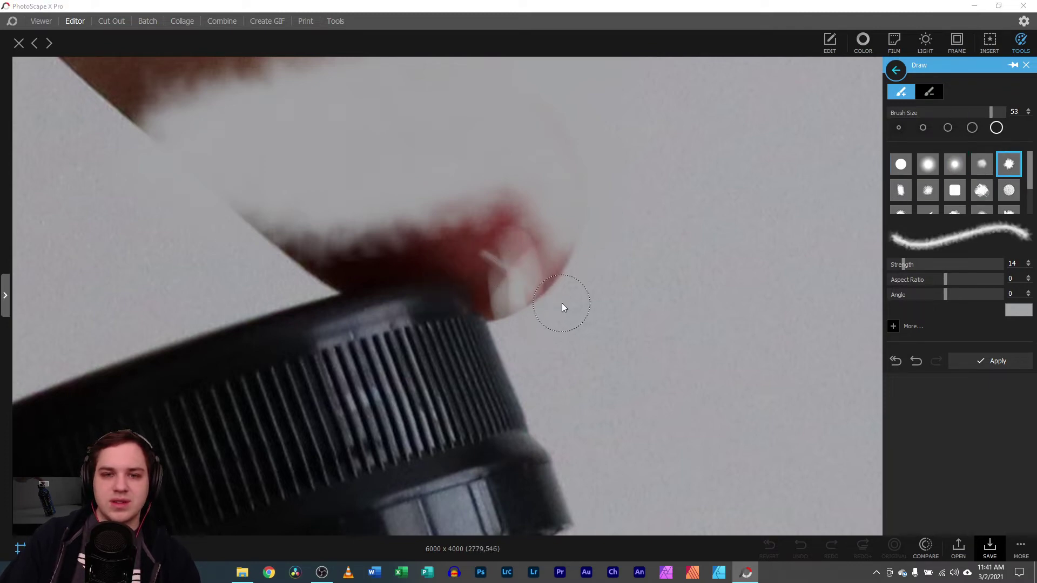
{"action": "mouse_move", "coordinate": [562, 303]}
{"action": "left_mouse_down"}
{"action": "mouse_move", "coordinate": [530, 303]}
{"action": "mouse_move", "coordinate": [503, 242]}
{"action": "mouse_move", "coordinate": [558, 281]}
{"action": "mouse_move", "coordinate": [539, 250]}
{"action": "mouse_move", "coordinate": [457, 236]}
{"action": "mouse_move", "coordinate": [500, 211]}
{"action": "mouse_move", "coordinate": [357, 246]}
{"action": "mouse_move", "coordinate": [335, 264]}
{"action": "left_mouse_up"}
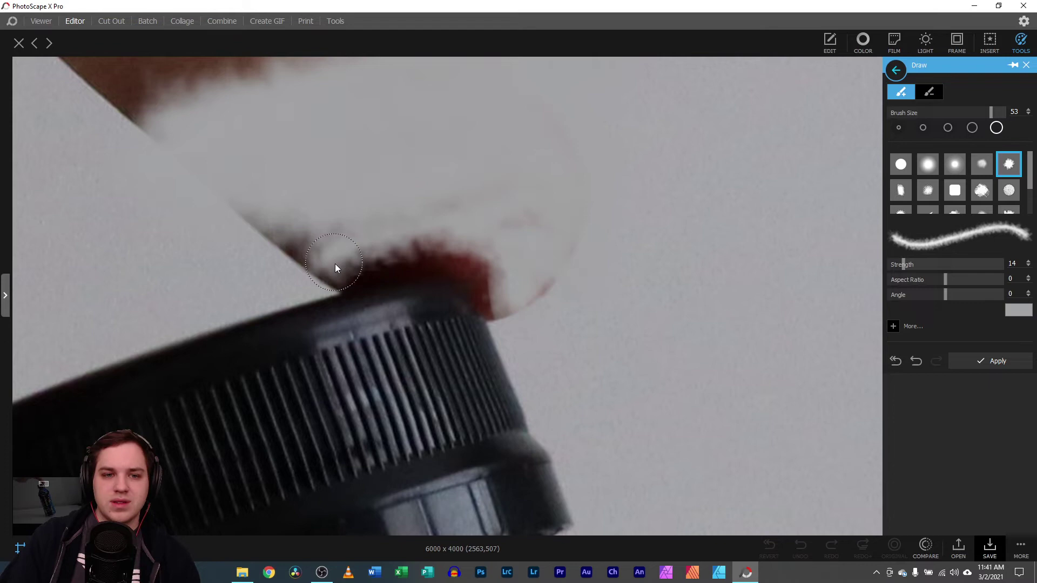
{"action": "mouse_move", "coordinate": [475, 257]}
{"action": "left_mouse_down"}
{"action": "mouse_move", "coordinate": [280, 257]}
{"action": "mouse_move", "coordinate": [304, 240]}
{"action": "mouse_move", "coordinate": [235, 223]}
{"action": "mouse_move", "coordinate": [266, 238]}
{"action": "mouse_move", "coordinate": [384, 228]}
{"action": "mouse_move", "coordinate": [543, 191]}
{"action": "left_mouse_up"}
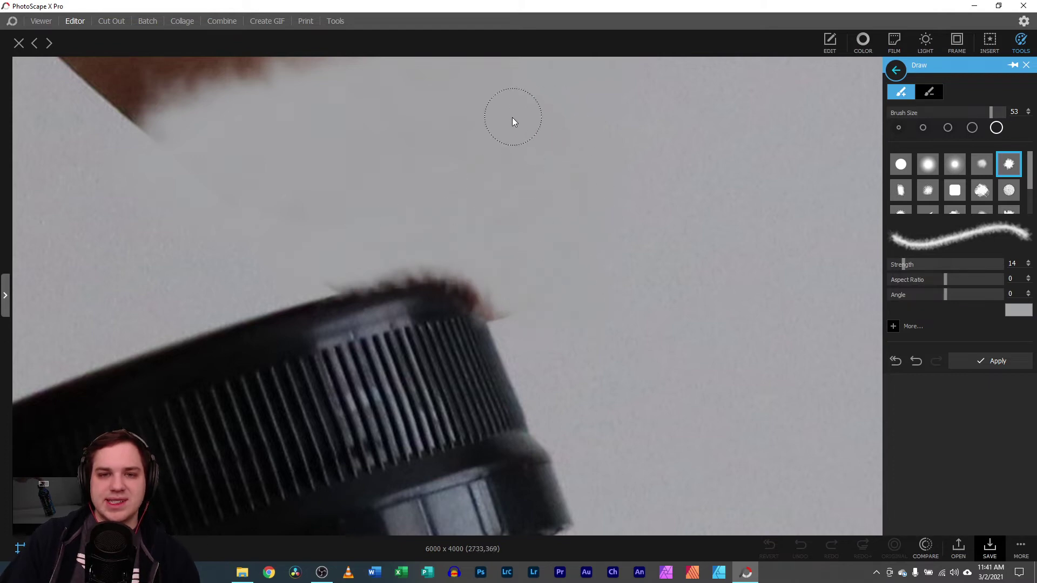
- Clean the cap's upper edge with the size 37 hard round brush and repaint its rim in the dark cap colour #ff1a191b
{"action": "left_click", "coordinate": [948, 128]}
{"action": "left_click", "coordinate": [900, 164]}
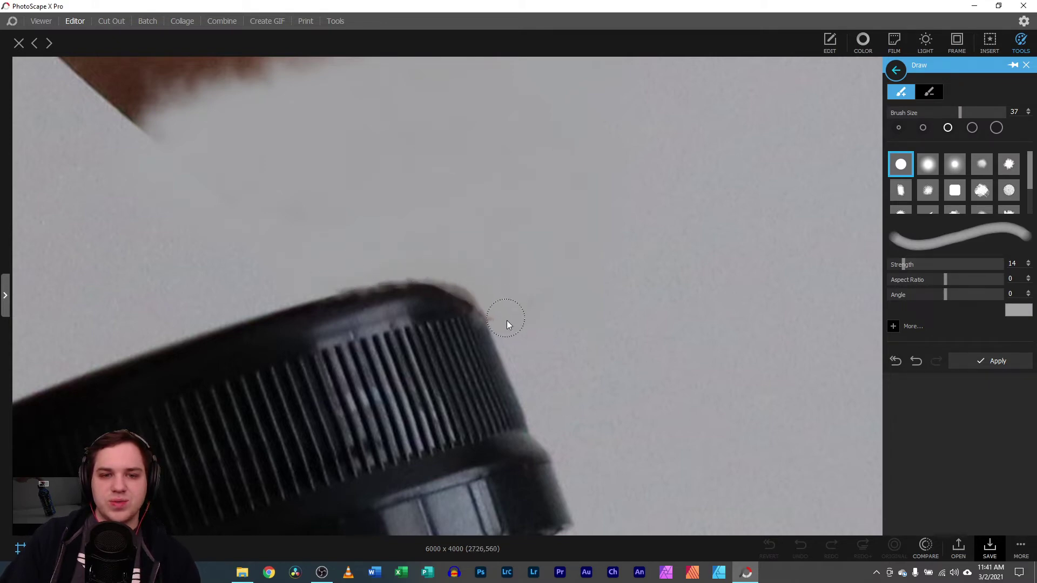
{"action": "left_click", "coordinate": [1018, 309]}
{"action": "left_click", "coordinate": [839, 289]}
{"action": "left_click", "coordinate": [413, 337]}
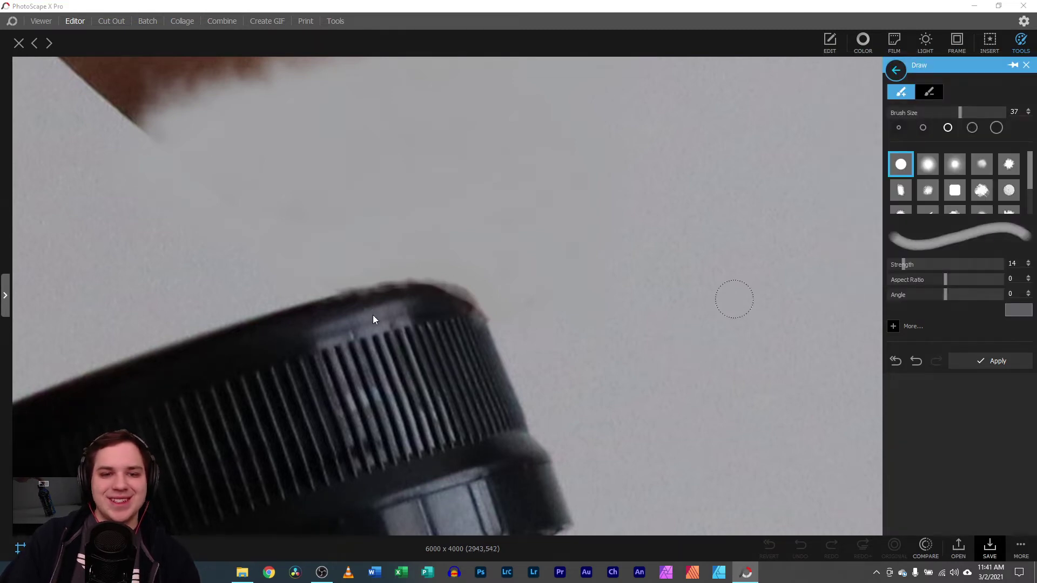
{"action": "left_click", "coordinate": [1019, 310]}
{"action": "left_click", "coordinate": [840, 289]}
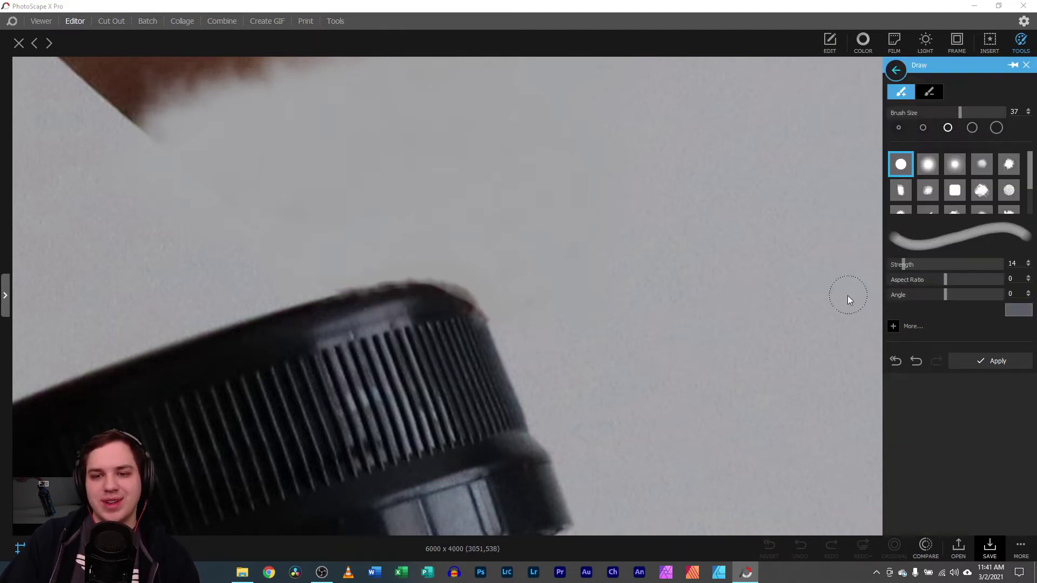
{"action": "left_click", "coordinate": [347, 309]}
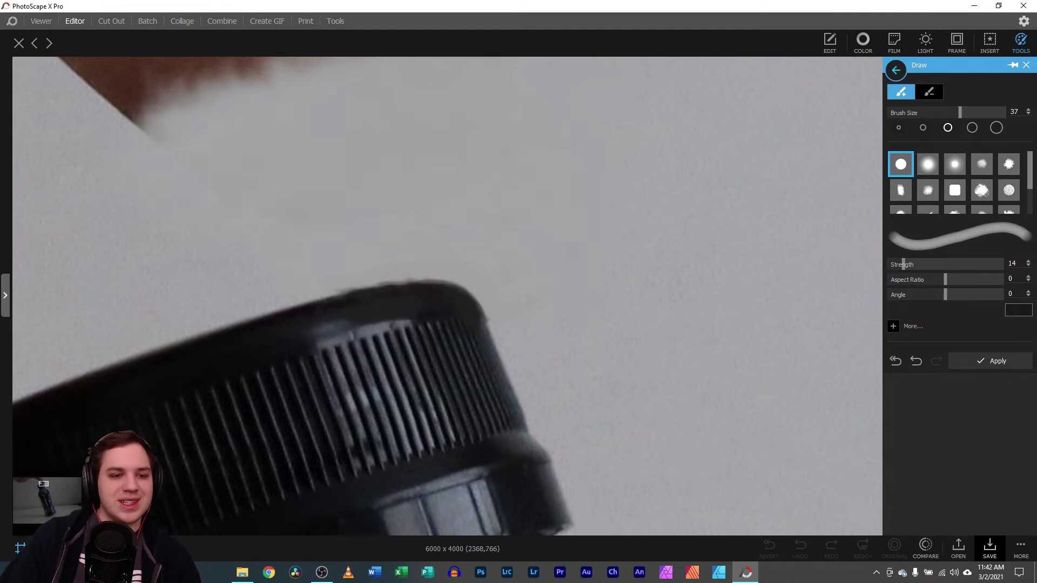
- Paint over the hand with the rough-edged size 53 brush, using the wall grey #ff9b999c sampled just below the finger
{"action": "scroll", "coordinate": [447, 296], "scroll_direction": "down", "scroll_amount": 10}
{"action": "scroll", "coordinate": [438, 268], "scroll_direction": "up", "scroll_amount": 5}
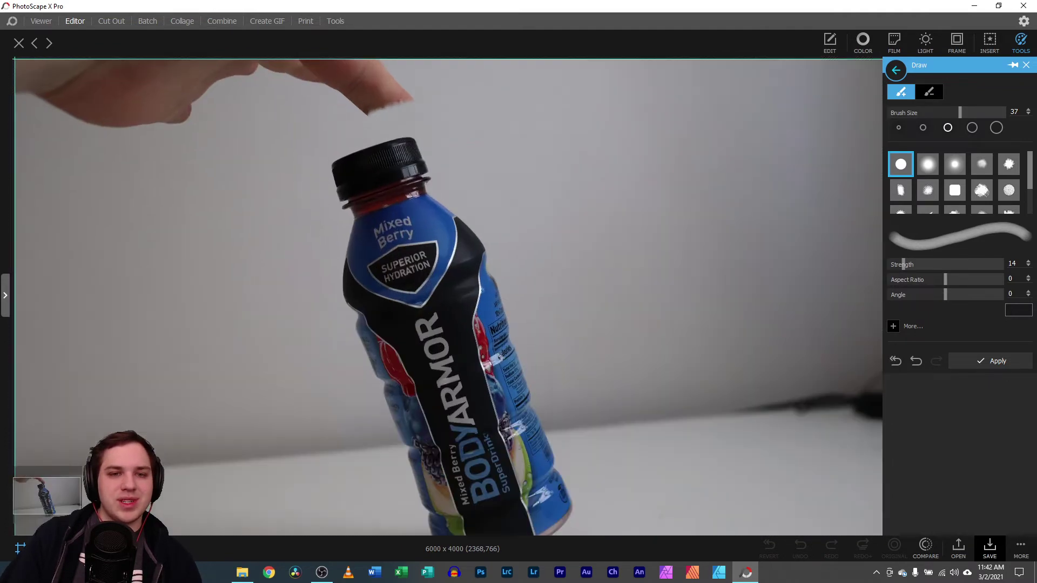
{"action": "left_click", "coordinate": [1006, 167]}
{"action": "left_click", "coordinate": [1013, 313]}
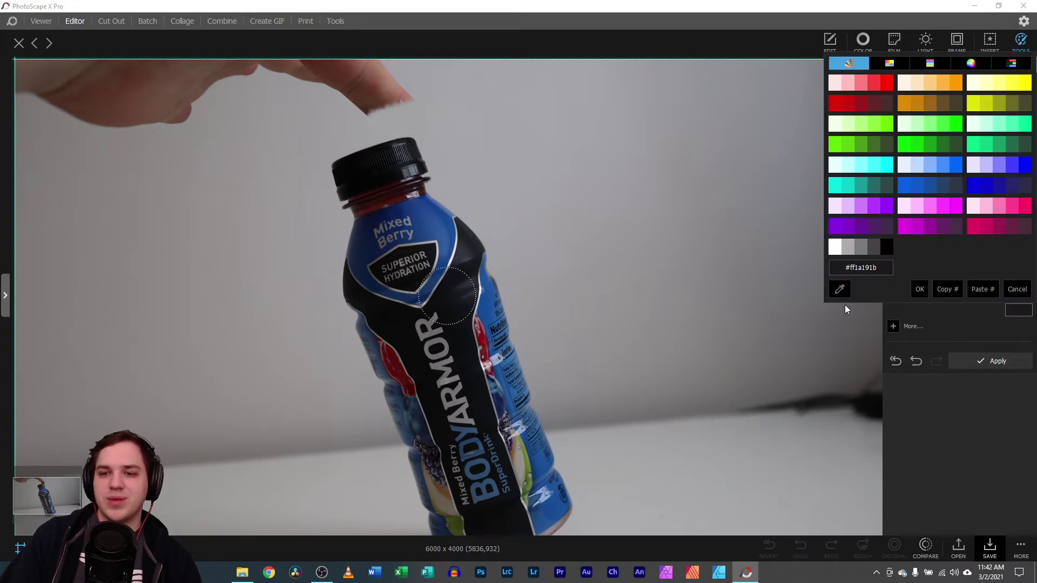
{"action": "left_click", "coordinate": [839, 288]}
{"action": "left_click", "coordinate": [317, 103]}
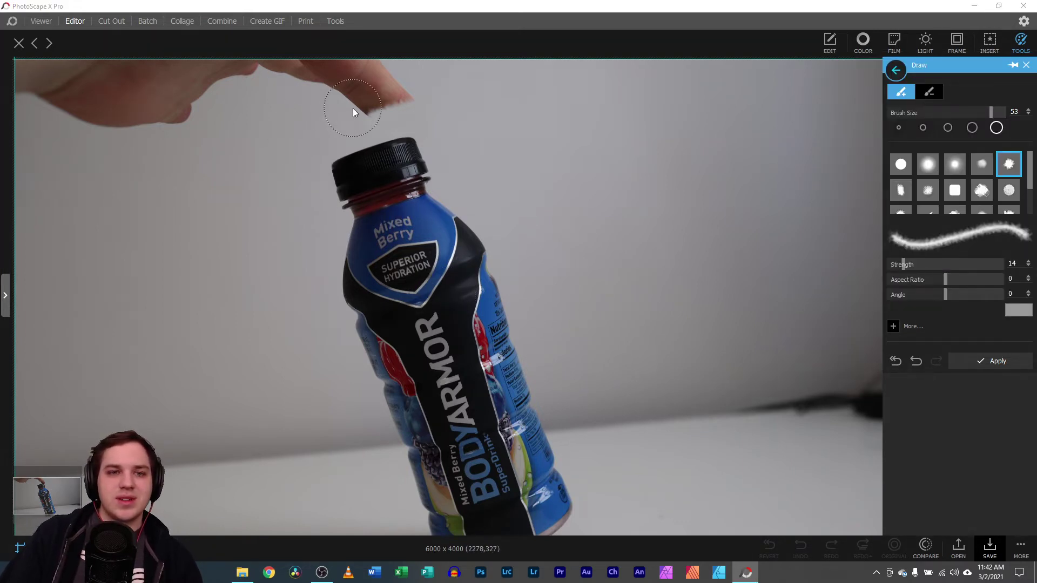
{"action": "left_click", "coordinate": [1011, 311]}
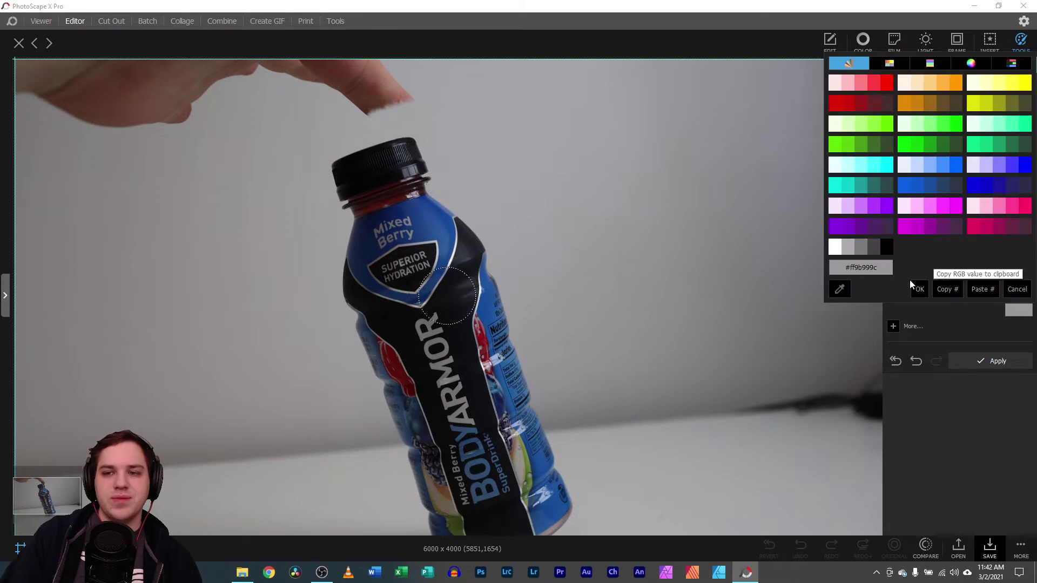
{"action": "left_click", "coordinate": [840, 288]}
{"action": "left_click", "coordinate": [315, 101]}
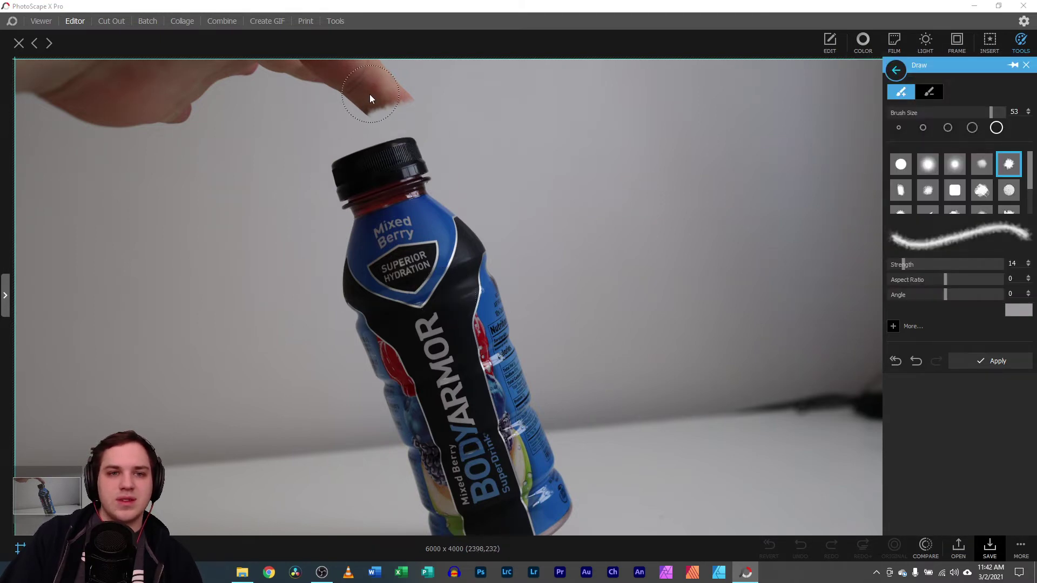
{"action": "mouse_move", "coordinate": [320, 88]}
{"action": "left_mouse_down"}
{"action": "mouse_move", "coordinate": [6, 73]}
{"action": "mouse_move", "coordinate": [76, 102]}
{"action": "mouse_move", "coordinate": [223, 61]}
{"action": "mouse_move", "coordinate": [147, 103]}
{"action": "mouse_move", "coordinate": [171, 116]}
{"action": "mouse_move", "coordinate": [35, 79]}
{"action": "mouse_move", "coordinate": [60, 98]}
{"action": "mouse_move", "coordinate": [236, 80]}
{"action": "left_mouse_up"}
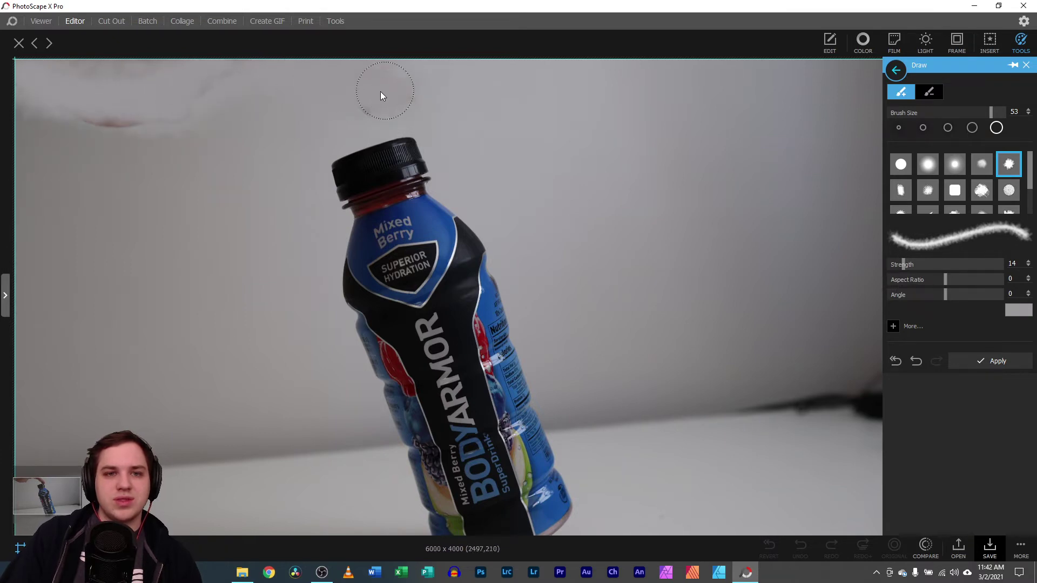
- Sample the darker wall tone below the wrist area and paint over the hand remnants in the photo's upper-left corner
{"action": "left_click", "coordinate": [1016, 311]}
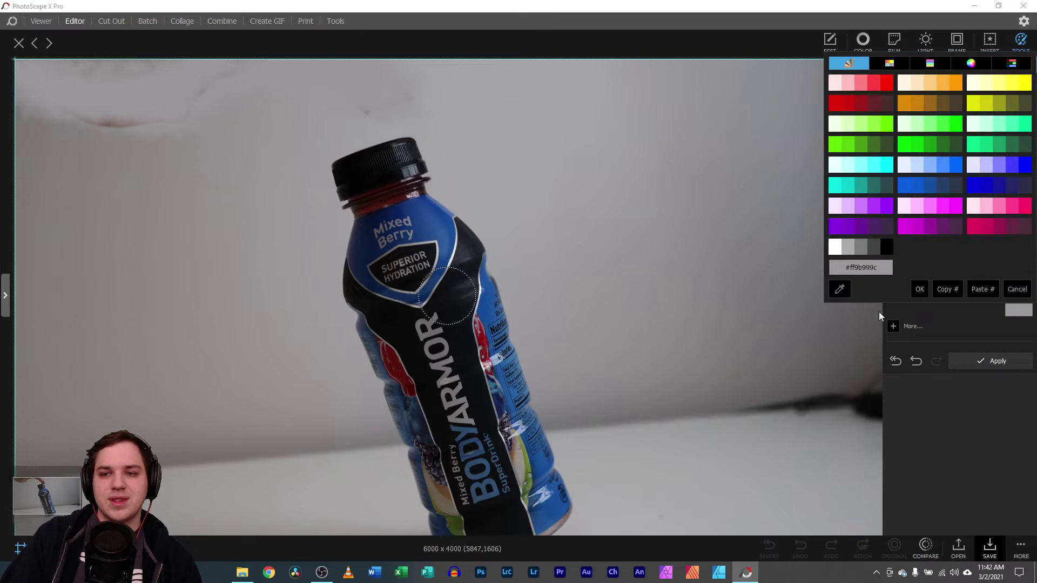
{"action": "left_click", "coordinate": [837, 290]}
{"action": "left_click", "coordinate": [47, 135]}
{"action": "mouse_move", "coordinate": [49, 137]}
{"action": "left_mouse_down"}
{"action": "mouse_move", "coordinate": [44, 110]}
{"action": "mouse_move", "coordinate": [134, 104]}
{"action": "mouse_move", "coordinate": [60, 127]}
{"action": "mouse_move", "coordinate": [1, 86]}
{"action": "mouse_move", "coordinate": [115, 81]}
{"action": "mouse_move", "coordinate": [10, 70]}
{"action": "mouse_move", "coordinate": [103, 99]}
{"action": "left_mouse_up"}
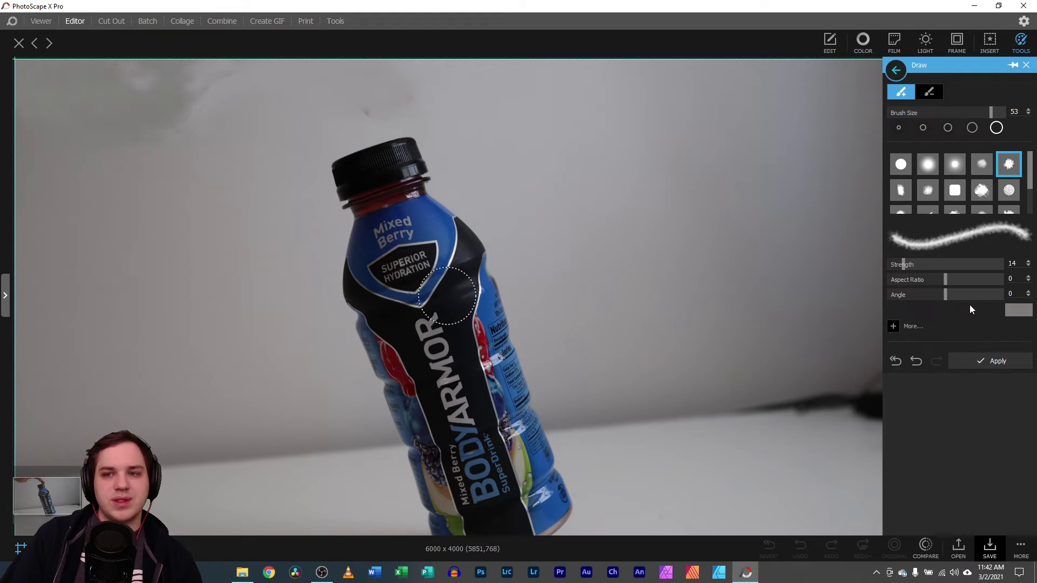
- Sample the wall colour between the painted corner and the bottle, and cover the leftover finger marks above the cap
{"action": "left_click", "coordinate": [1018, 310]}
{"action": "left_click", "coordinate": [839, 289]}
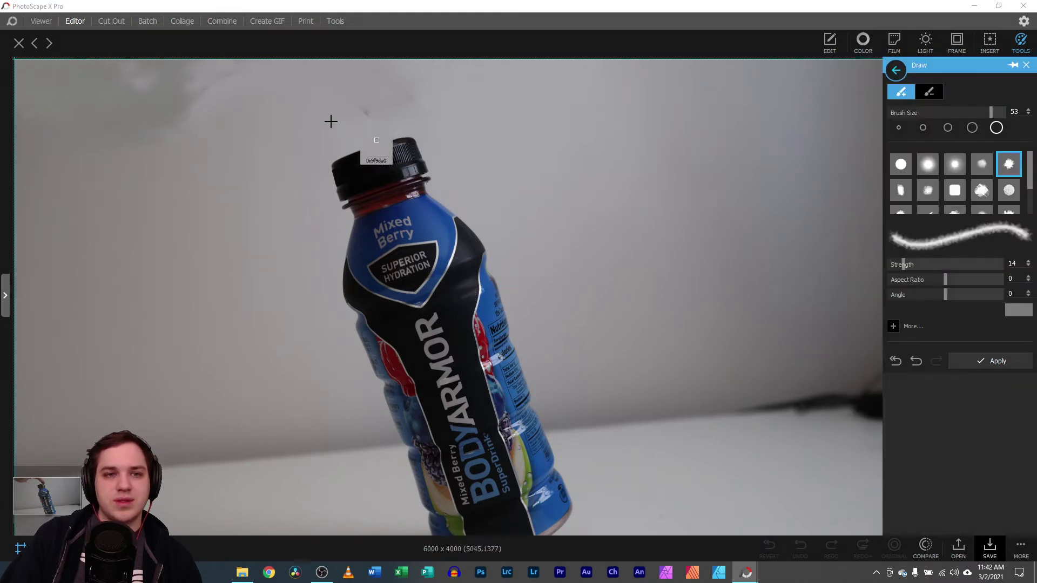
{"action": "left_click", "coordinate": [211, 117]}
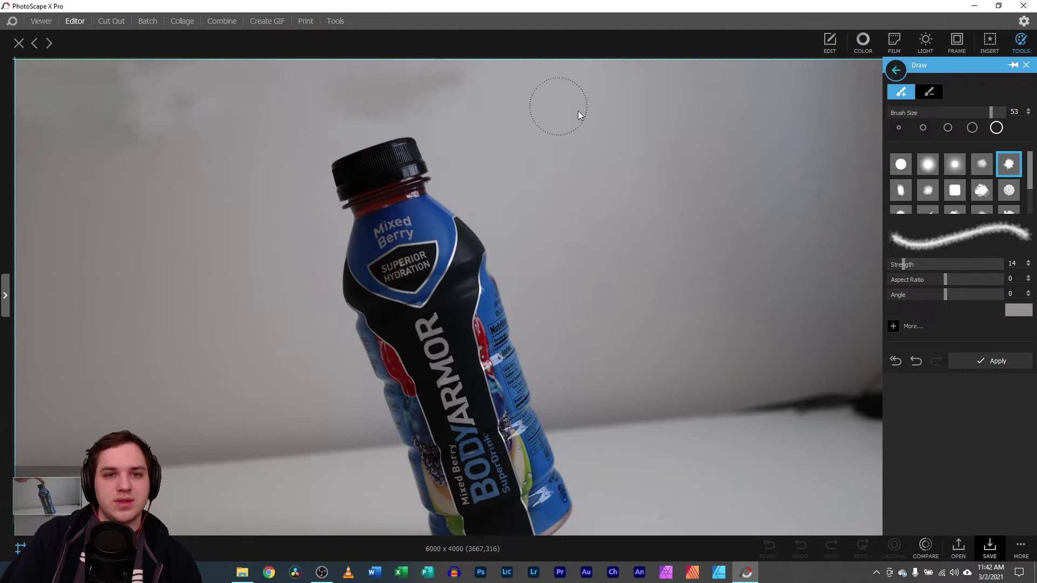
- Sample the lighter wall tone beside the cap and brush it across the patches above the bottle towards the upper-left corner
{"action": "left_click", "coordinate": [1018, 310]}
{"action": "left_click", "coordinate": [838, 289]}
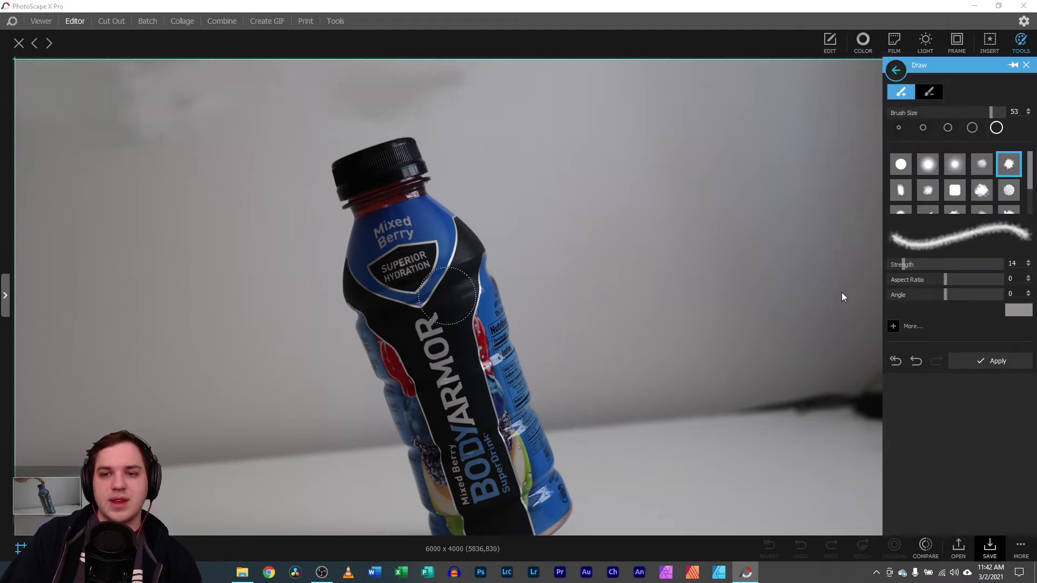
{"action": "left_click", "coordinate": [455, 124]}
{"action": "mouse_move", "coordinate": [444, 84]}
{"action": "left_mouse_down"}
{"action": "mouse_move", "coordinate": [328, 97]}
{"action": "mouse_move", "coordinate": [356, 112]}
{"action": "left_mouse_up"}
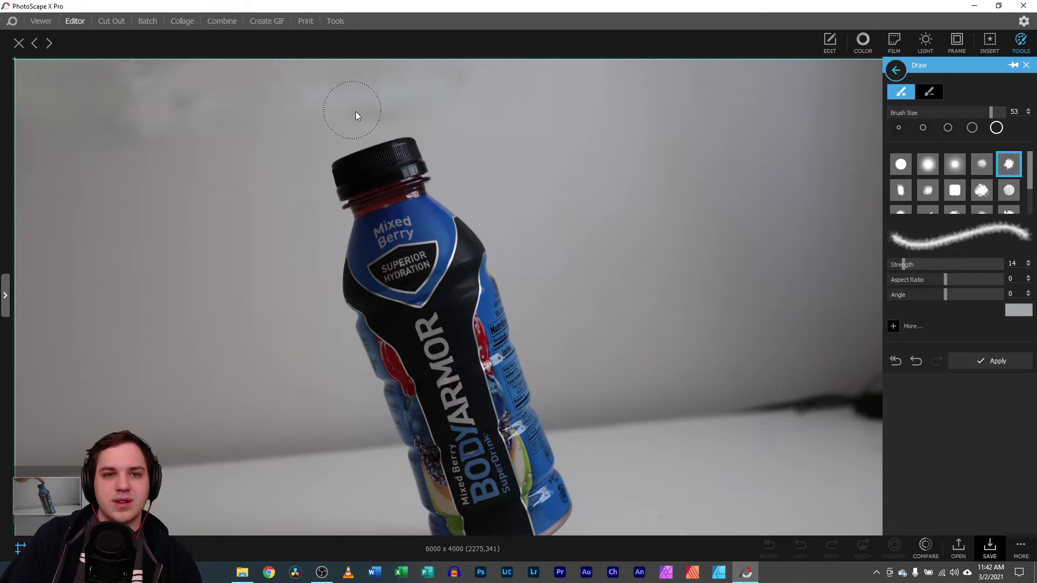
{"action": "mouse_move", "coordinate": [461, 81]}
{"action": "left_mouse_down"}
{"action": "mouse_move", "coordinate": [301, 80]}
{"action": "mouse_move", "coordinate": [294, 62]}
{"action": "mouse_move", "coordinate": [244, 64]}
{"action": "mouse_move", "coordinate": [135, 111]}
{"action": "mouse_move", "coordinate": [176, 116]}
{"action": "mouse_move", "coordinate": [105, 110]}
{"action": "left_mouse_up"}
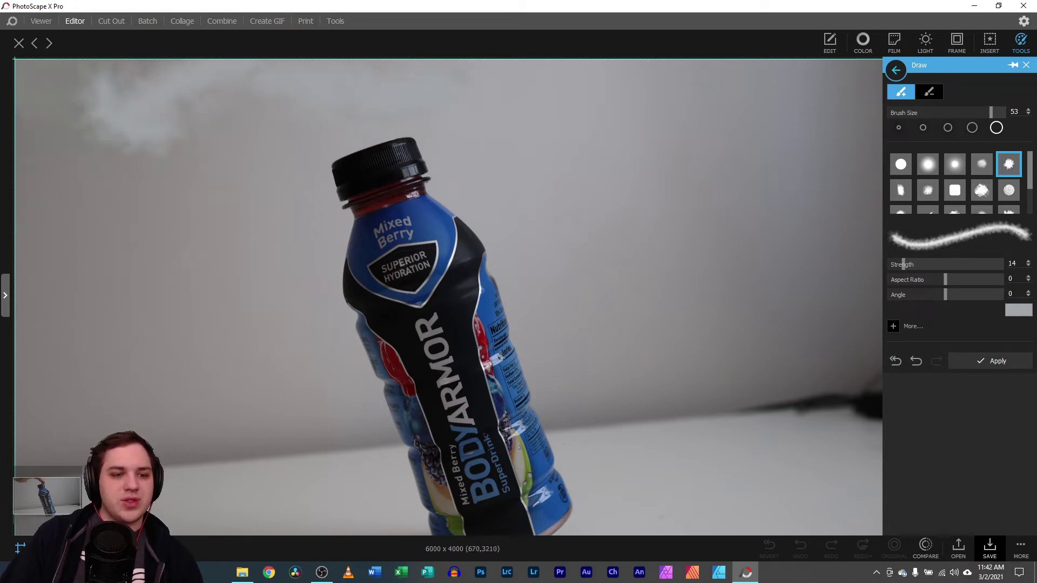
- Apply the painted strokes and blur the pale patches above the bottle and in the upper-left corner with the size 53 brush at strength 68
{"action": "scroll", "coordinate": [447, 296], "scroll_direction": "down", "scroll_amount": 5}
{"action": "scroll", "coordinate": [448, 296], "scroll_direction": "up", "scroll_amount": 3}
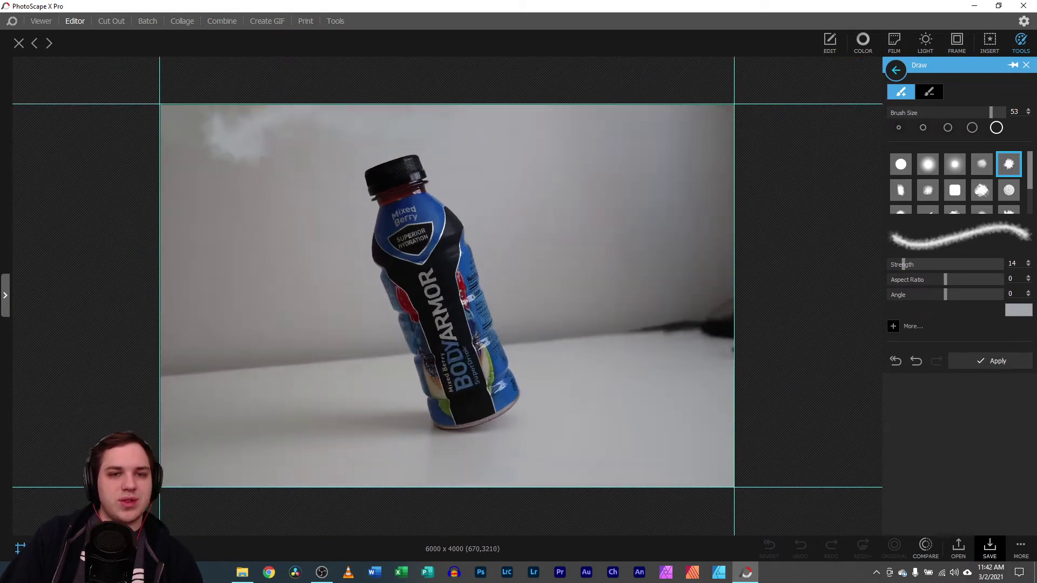
{"action": "left_click", "coordinate": [1021, 49]}
{"action": "left_click", "coordinate": [1021, 49]}
{"action": "left_click", "coordinate": [986, 148]}
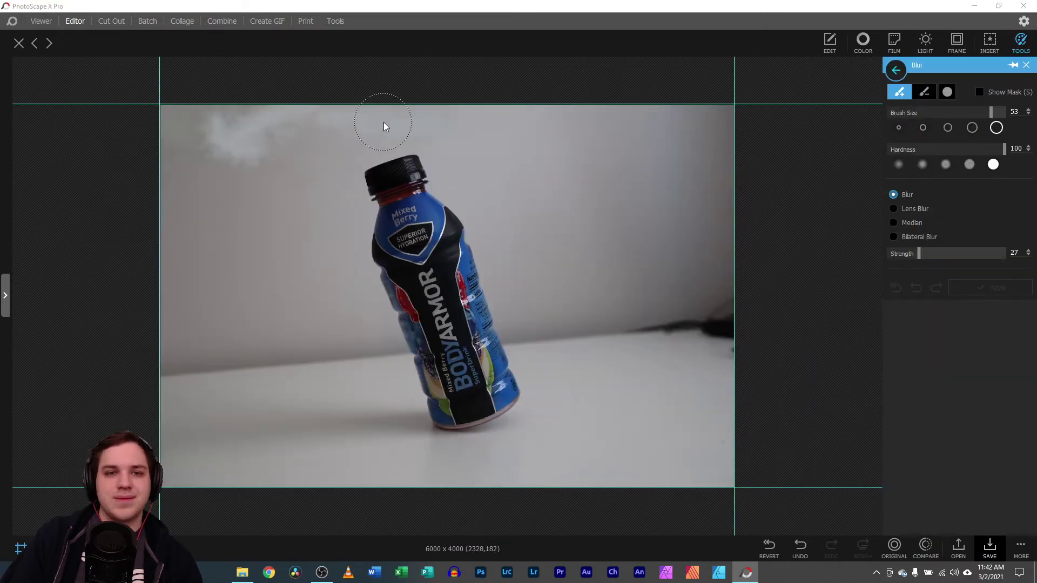
{"action": "mouse_move", "coordinate": [434, 120]}
{"action": "left_mouse_down"}
{"action": "mouse_move", "coordinate": [178, 133]}
{"action": "mouse_move", "coordinate": [267, 143]}
{"action": "left_mouse_up"}
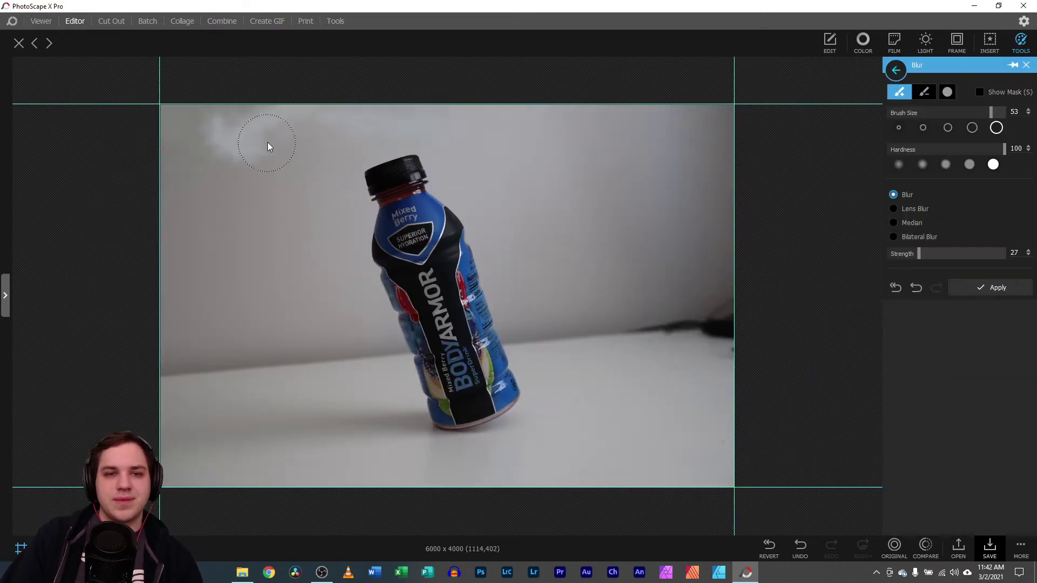
{"action": "left_click_drag", "start_coordinate": [950, 254], "coordinate": [968, 254]}
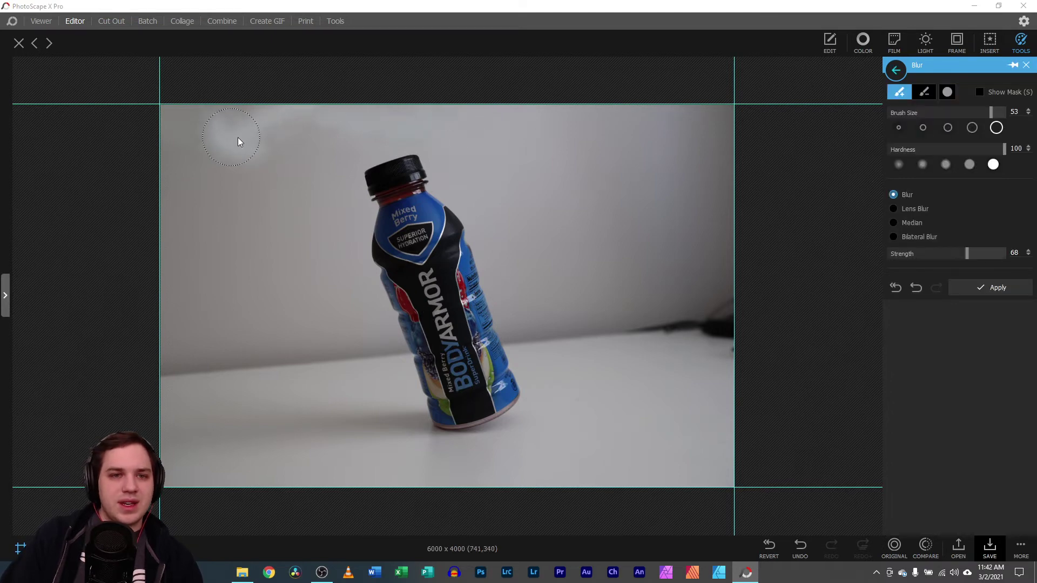
{"action": "left_click", "coordinate": [1025, 49]}
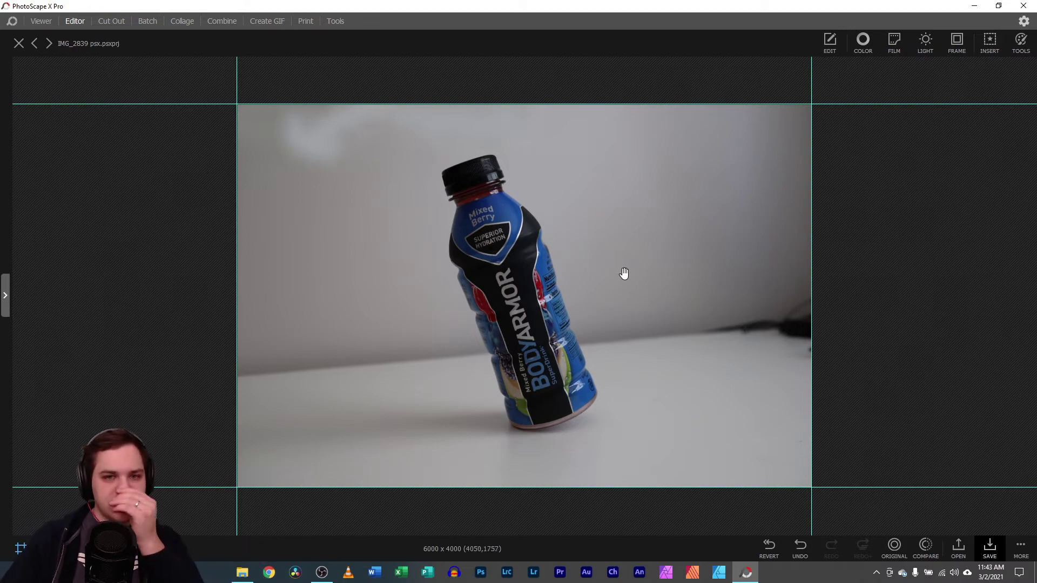
- Blur the leftover dark line on the wall just above the bottle cap with the size 53 brush at strength 33
{"action": "left_click", "coordinate": [162, 549]}
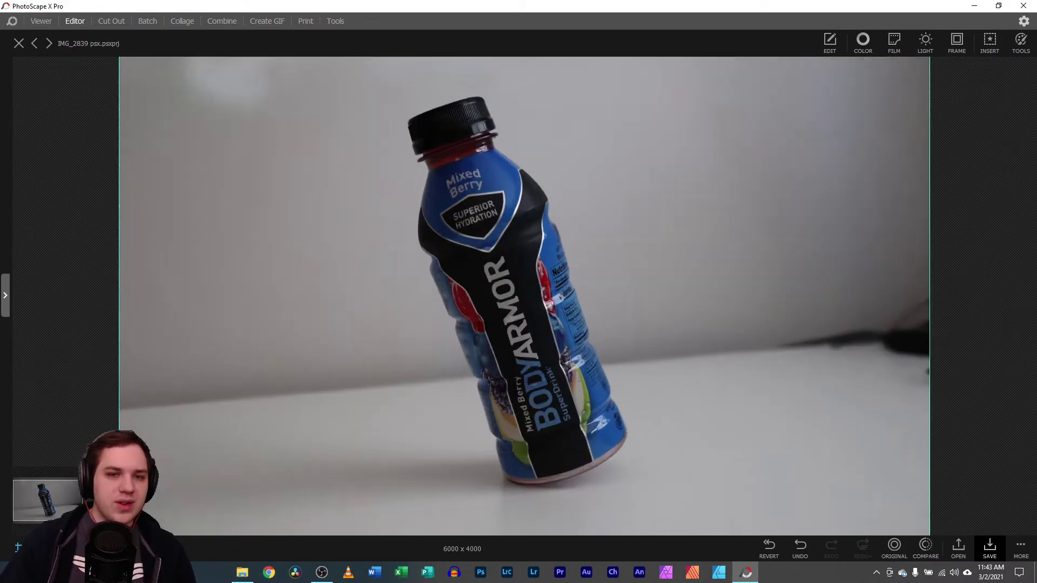
{"action": "scroll", "coordinate": [145, 430], "scroll_direction": "up", "scroll_amount": 3}
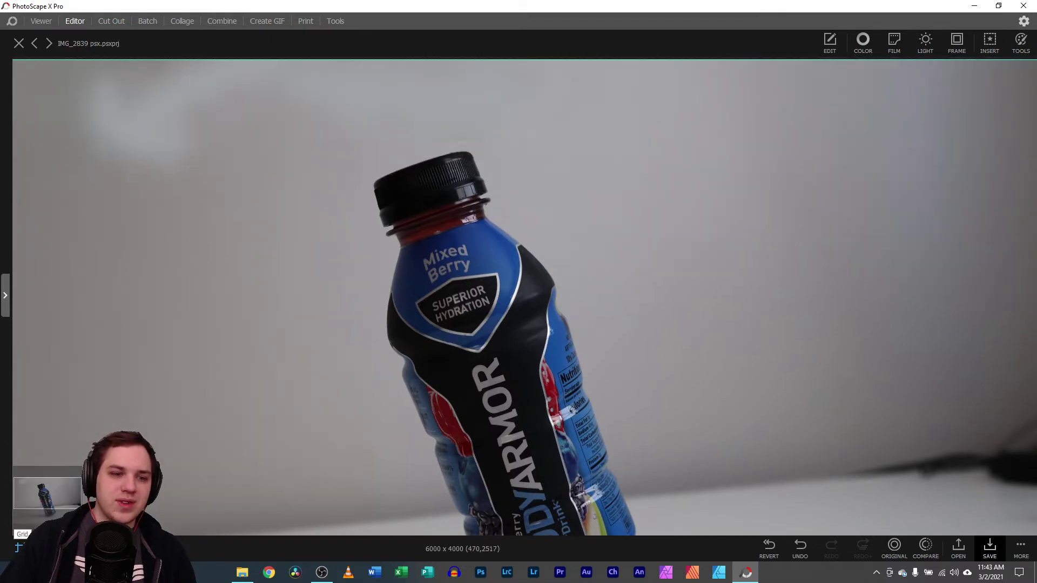
{"action": "scroll", "coordinate": [48, 496], "scroll_direction": "up", "scroll_amount": 3}
{"action": "left_click_drag", "start_coordinate": [48, 495], "coordinate": [41, 485]}
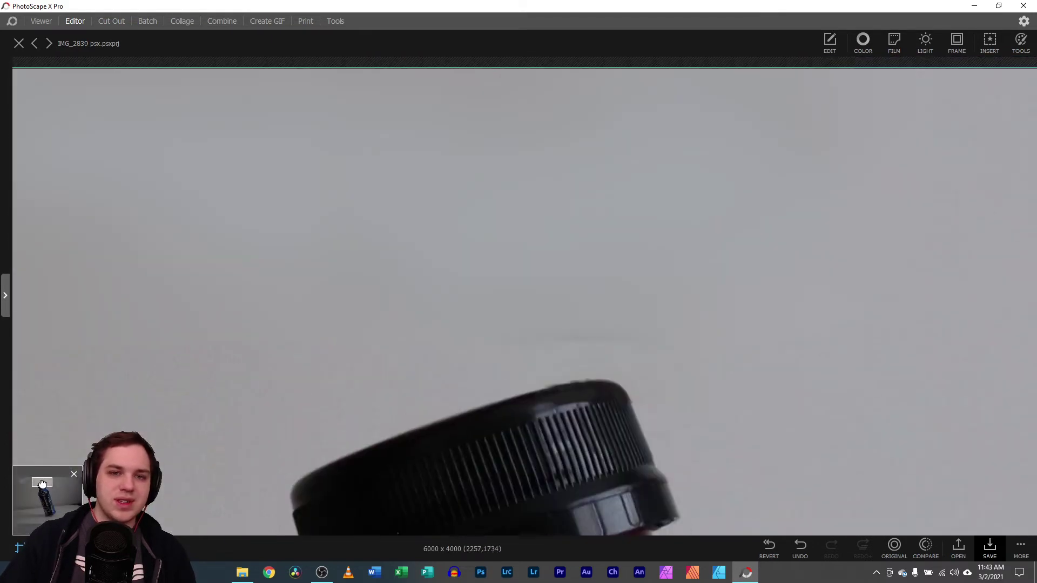
{"action": "left_click", "coordinate": [1013, 49]}
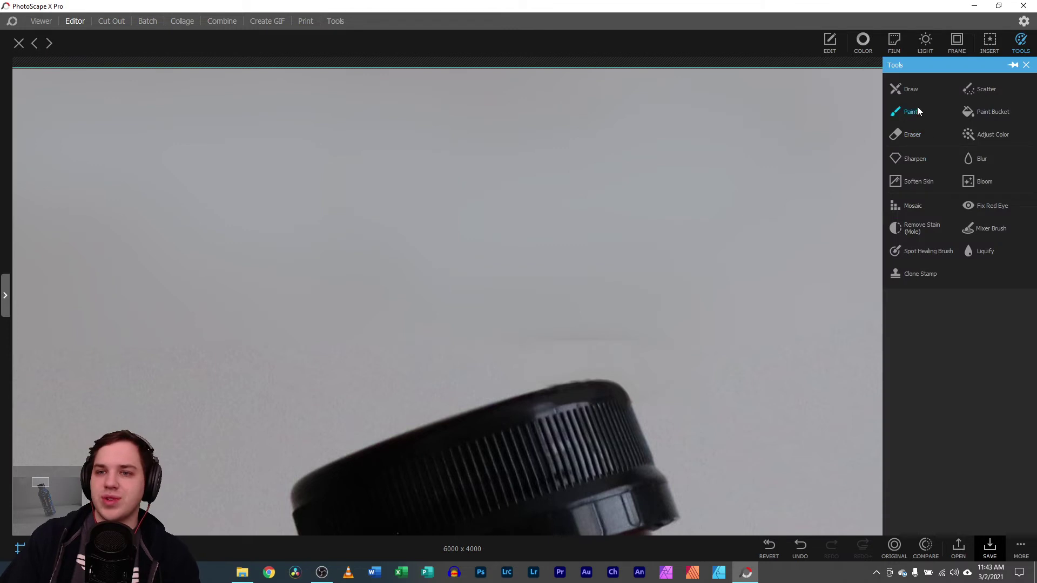
{"action": "left_click", "coordinate": [979, 158]}
{"action": "left_click_drag", "start_coordinate": [537, 325], "coordinate": [669, 327]}
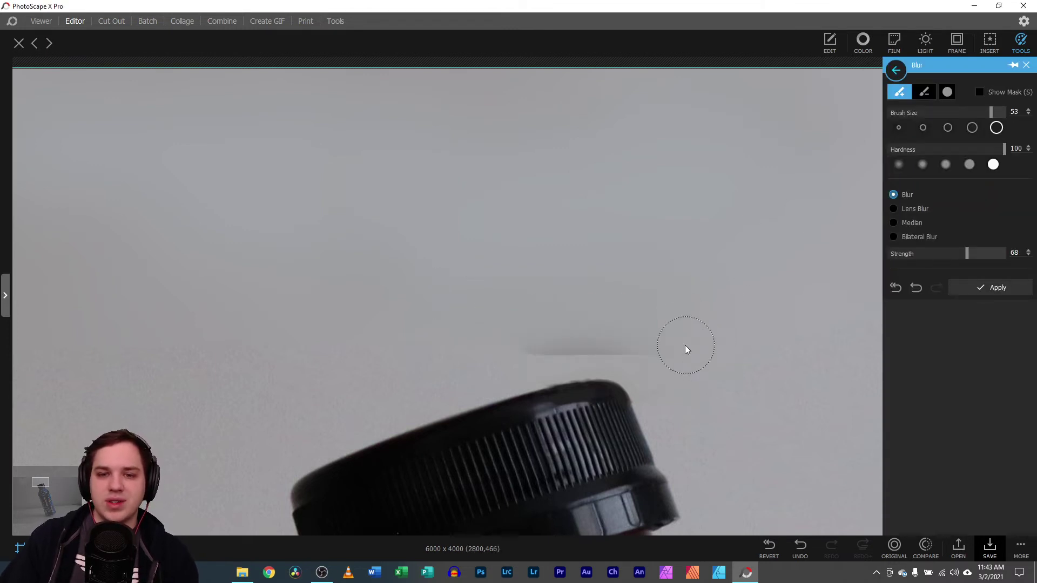
{"action": "left_click", "coordinate": [928, 256]}
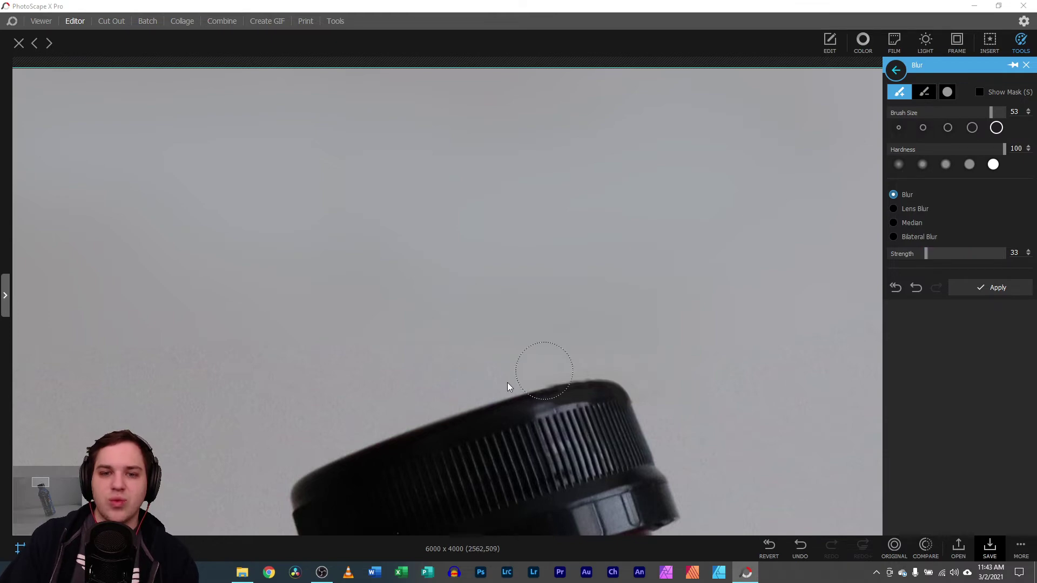
- Apply the blur above the cap and revert the whole photo to its original state
{"action": "scroll", "coordinate": [447, 270], "scroll_direction": "down", "scroll_amount": 8}
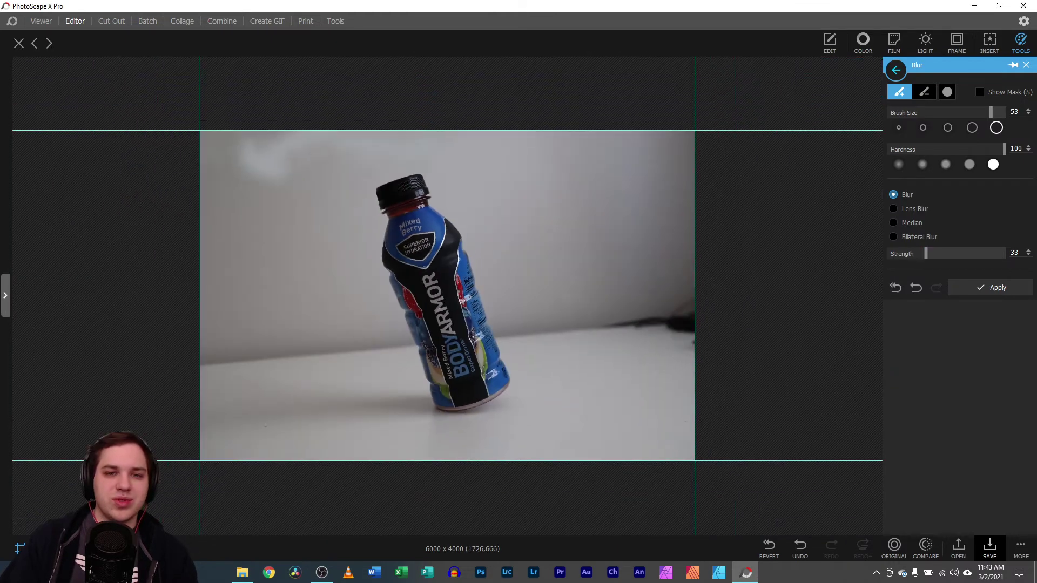
{"action": "scroll", "coordinate": [447, 270], "scroll_direction": "up", "scroll_amount": 2}
{"action": "scroll", "coordinate": [447, 296], "scroll_direction": "down", "scroll_amount": 1}
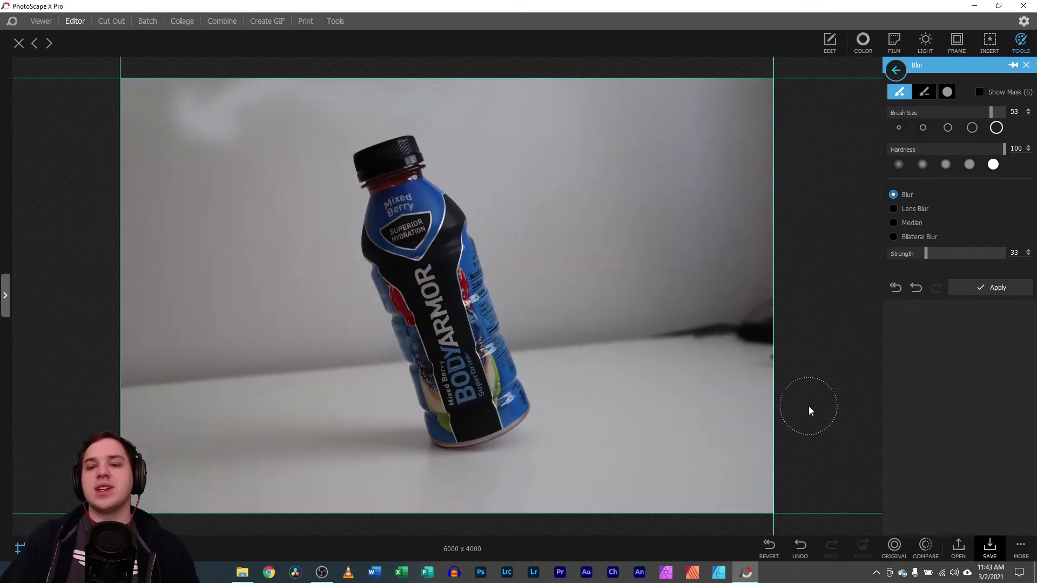
{"action": "left_click", "coordinate": [1000, 288]}
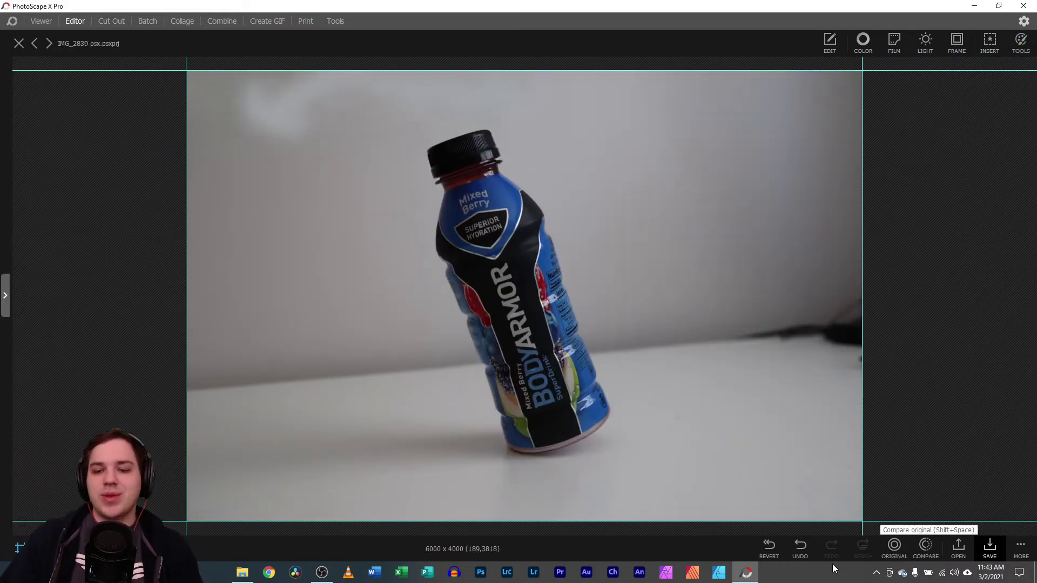
{"action": "left_click", "coordinate": [767, 550]}
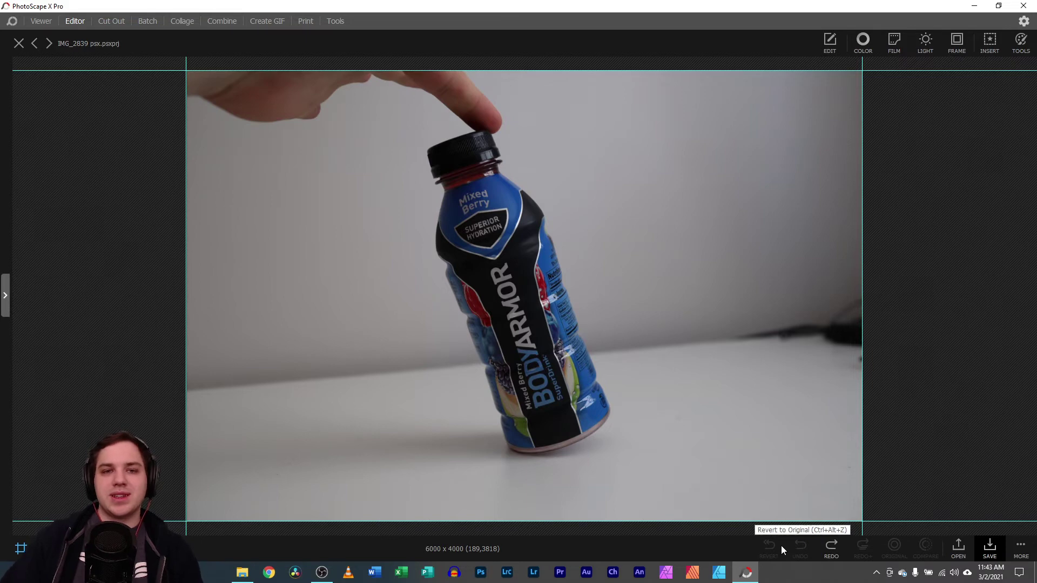
- Erase the fingertip touching the bottle cap with the Eraser at brush size 53 and hardness 100, following the cap's upper edge
{"action": "left_click", "coordinate": [1020, 43]}
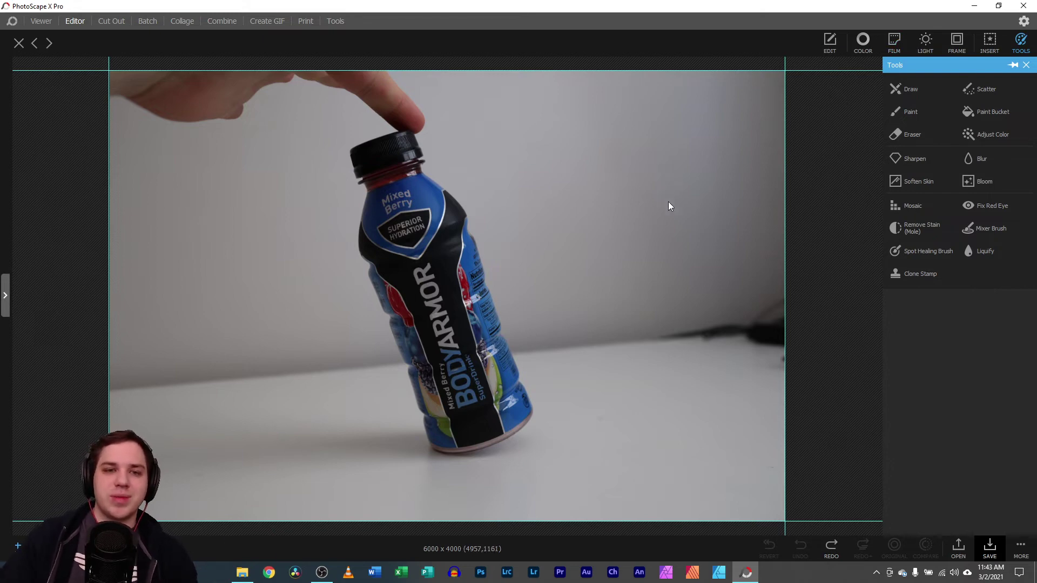
{"action": "left_click", "coordinate": [907, 133]}
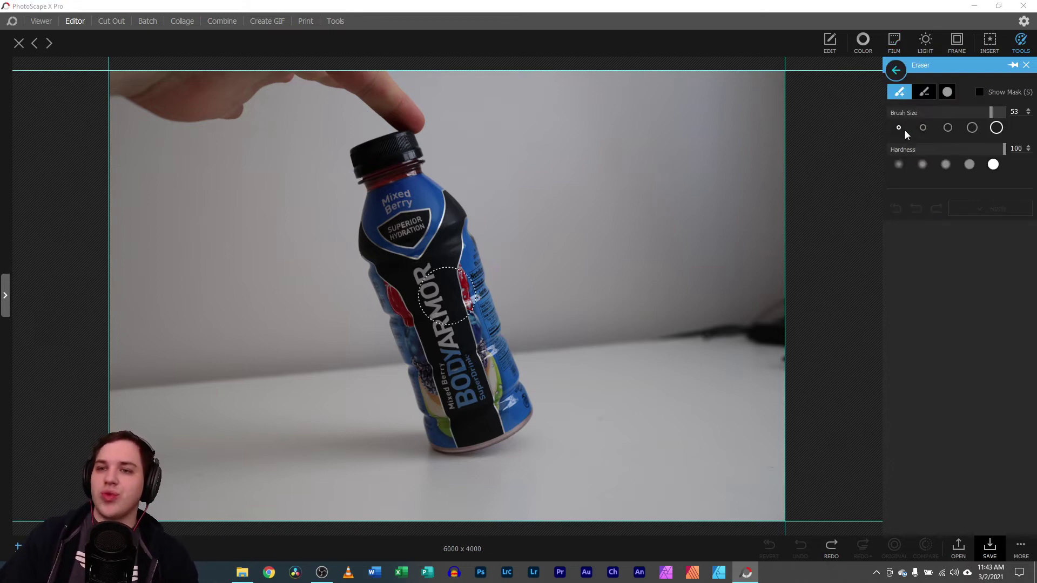
{"action": "scroll", "coordinate": [447, 296], "scroll_direction": "up", "scroll_amount": 5}
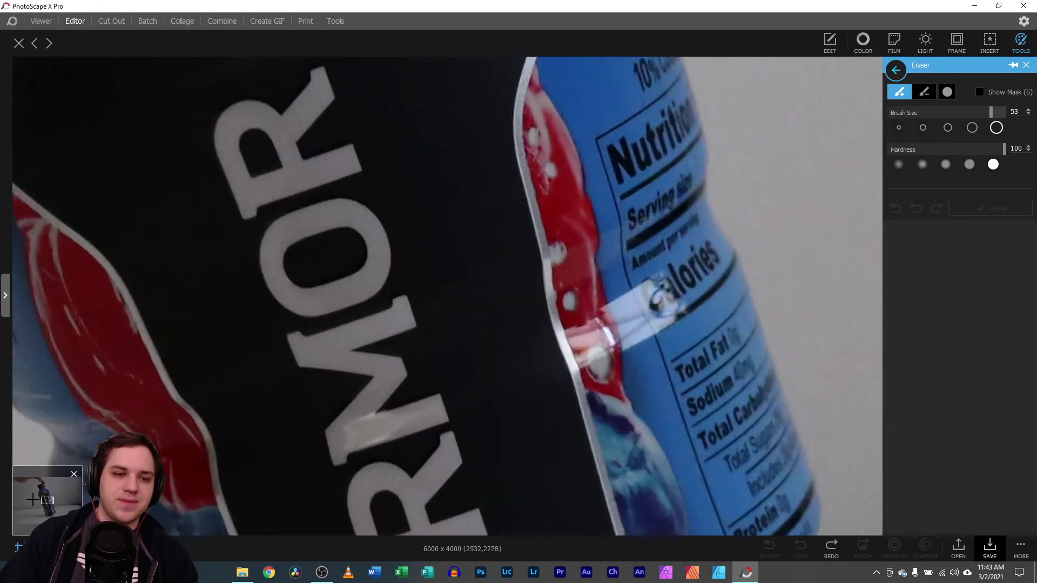
{"action": "left_click_drag", "start_coordinate": [46, 501], "coordinate": [43, 484]}
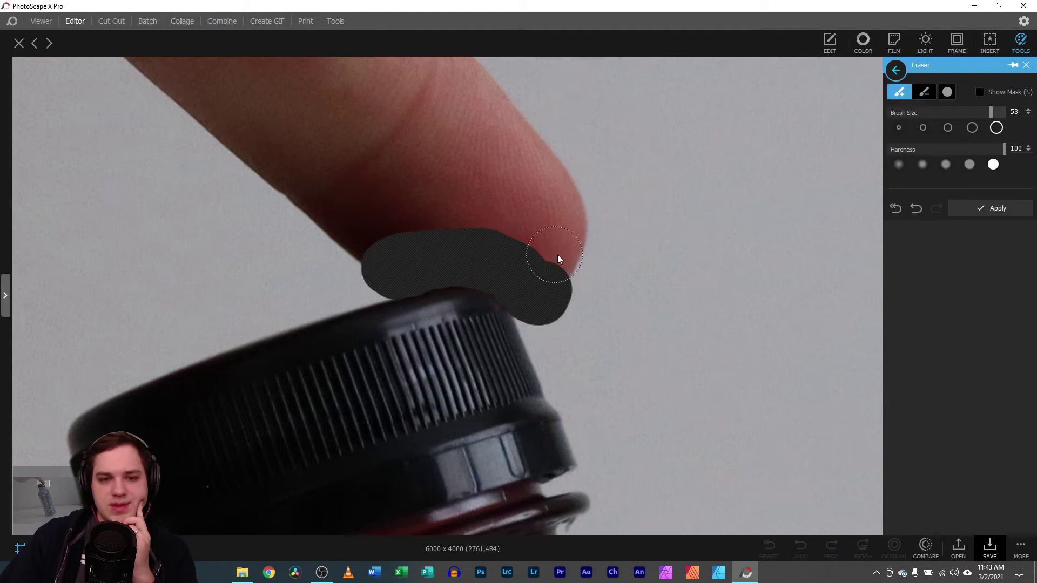
{"action": "mouse_move", "coordinate": [566, 259]}
{"action": "left_mouse_down"}
{"action": "mouse_move", "coordinate": [356, 254]}
{"action": "mouse_move", "coordinate": [563, 237]}
{"action": "left_mouse_up"}
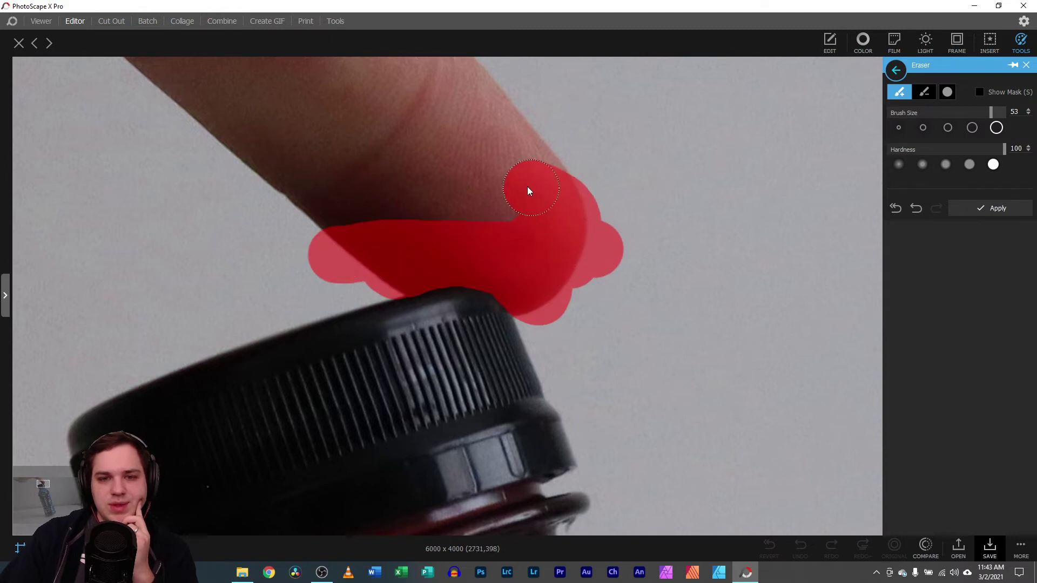
{"action": "left_click_drag", "start_coordinate": [528, 190], "coordinate": [350, 226]}
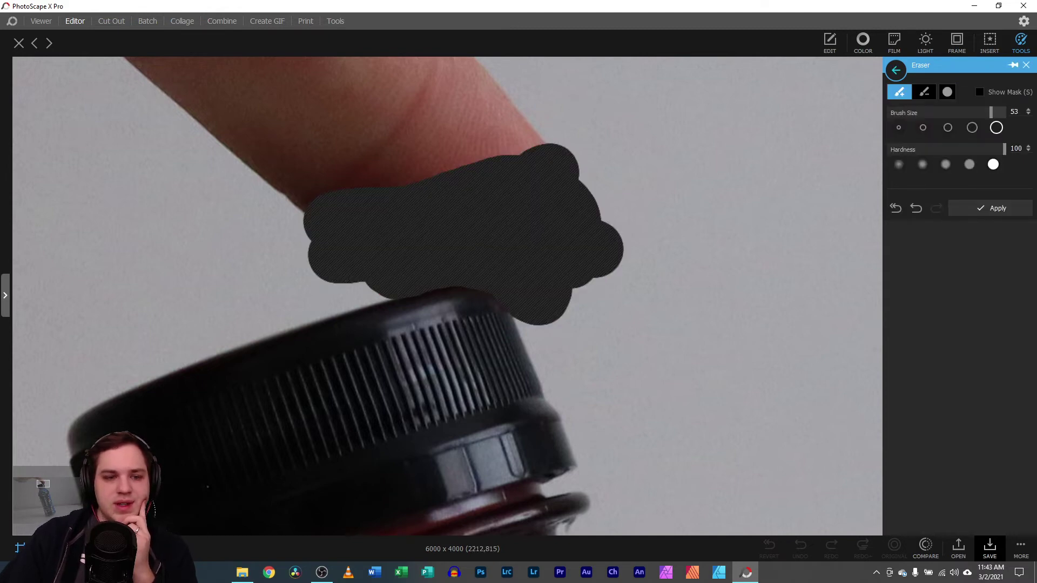
- Erase the rest of the finger and the hand out to the photo's upper-left edge with the size 53 Eraser brush
{"action": "scroll", "coordinate": [447, 295], "scroll_direction": "down", "scroll_amount": 5}
{"action": "left_click_drag", "start_coordinate": [51, 482], "coordinate": [43, 482]}
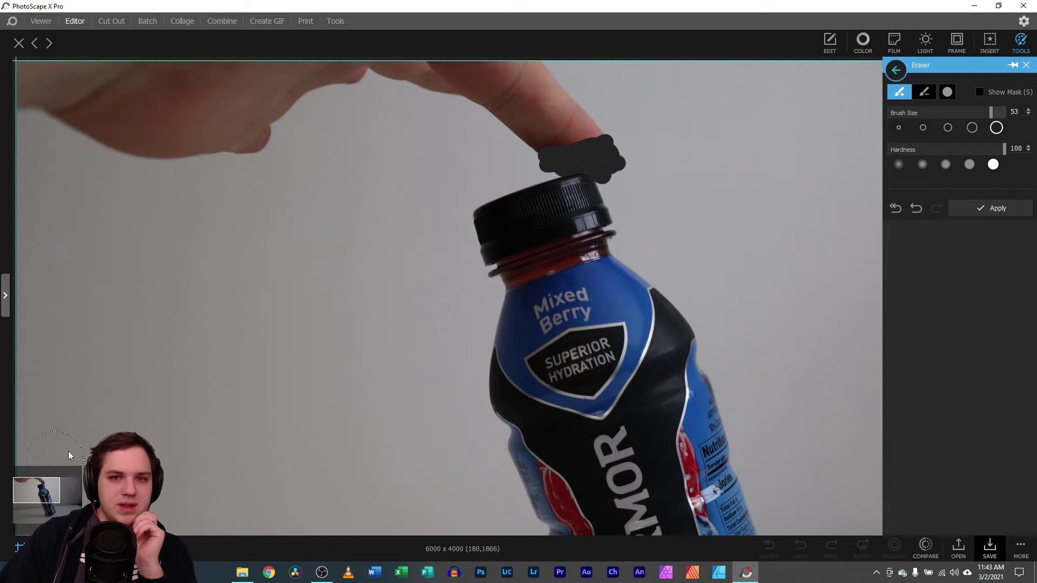
{"action": "left_click_drag", "start_coordinate": [582, 146], "coordinate": [581, 145]}
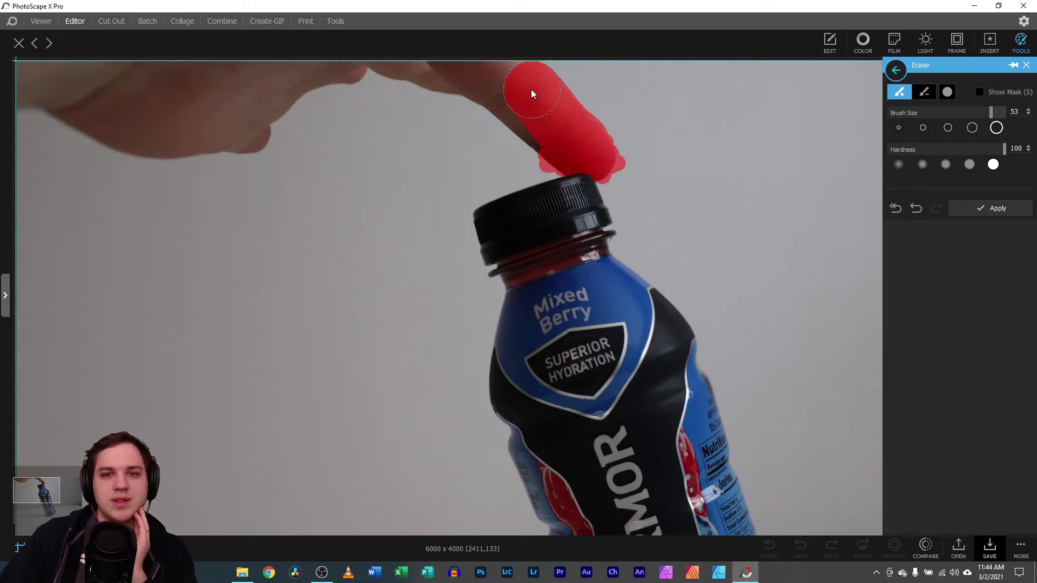
{"action": "mouse_move", "coordinate": [531, 90]}
{"action": "left_mouse_down"}
{"action": "mouse_move", "coordinate": [547, 127]}
{"action": "mouse_move", "coordinate": [532, 107]}
{"action": "left_mouse_up"}
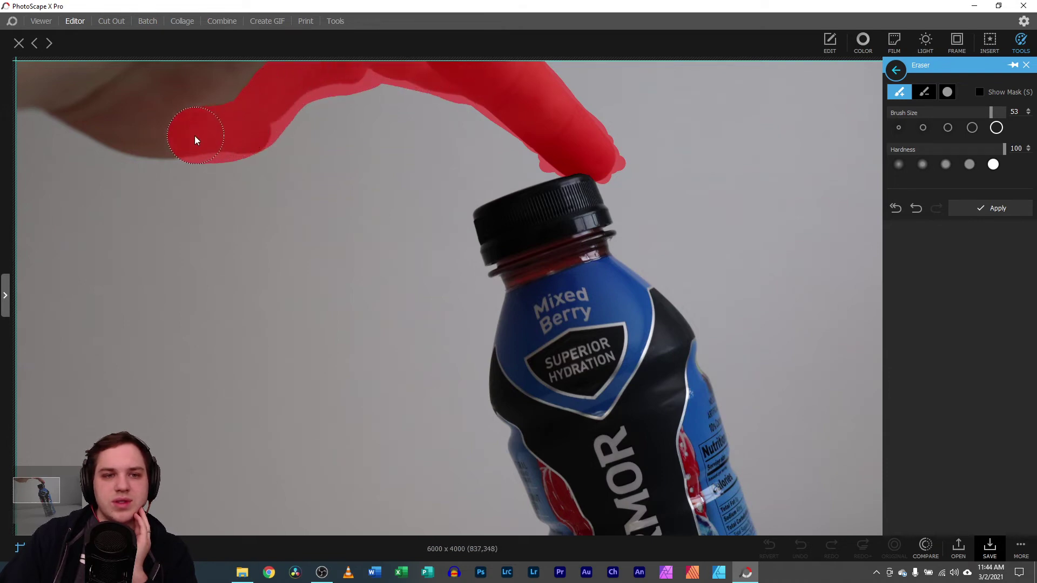
{"action": "mouse_move", "coordinate": [53, 117]}
{"action": "left_mouse_down"}
{"action": "mouse_move", "coordinate": [16, 69]}
{"action": "mouse_move", "coordinate": [243, 69]}
{"action": "left_mouse_up"}
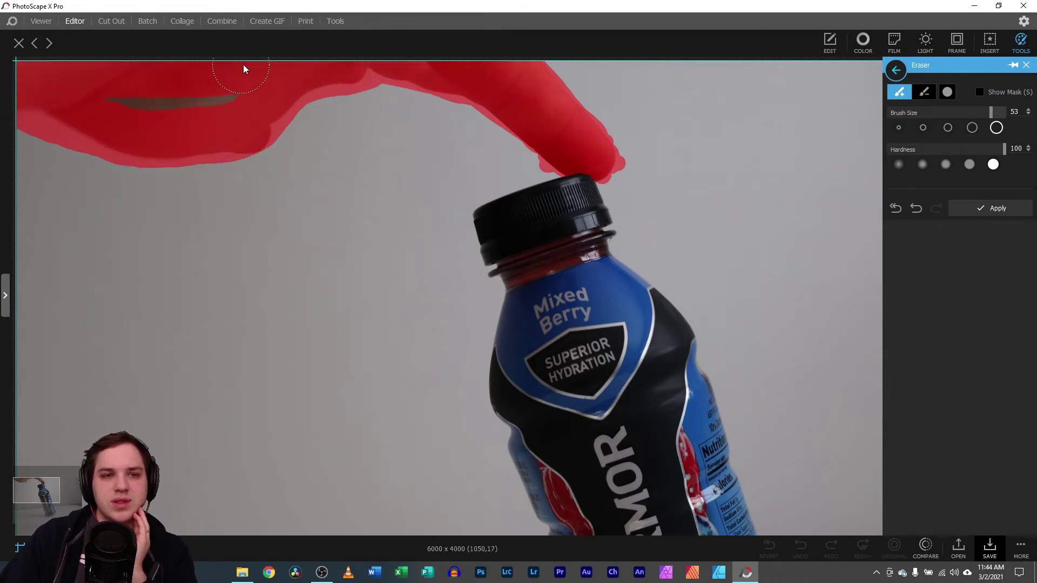
{"action": "left_click_drag", "start_coordinate": [135, 88], "coordinate": [116, 93]}
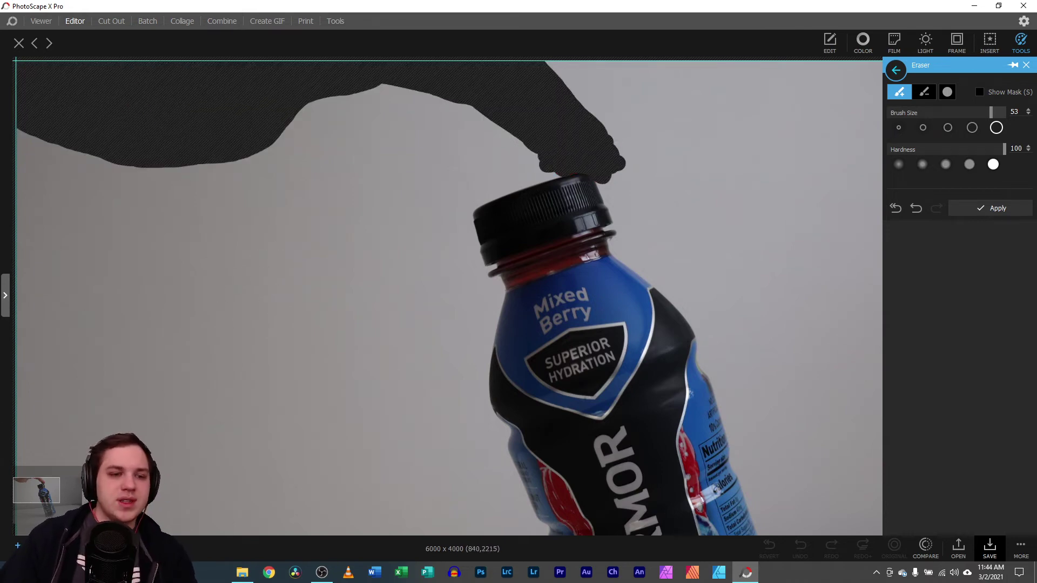
- Show the erase mask, examine its edge along the bottle cap with the mask-removing brush selected, and hide the mask again
{"action": "scroll", "coordinate": [447, 296], "scroll_direction": "down", "scroll_amount": 3}
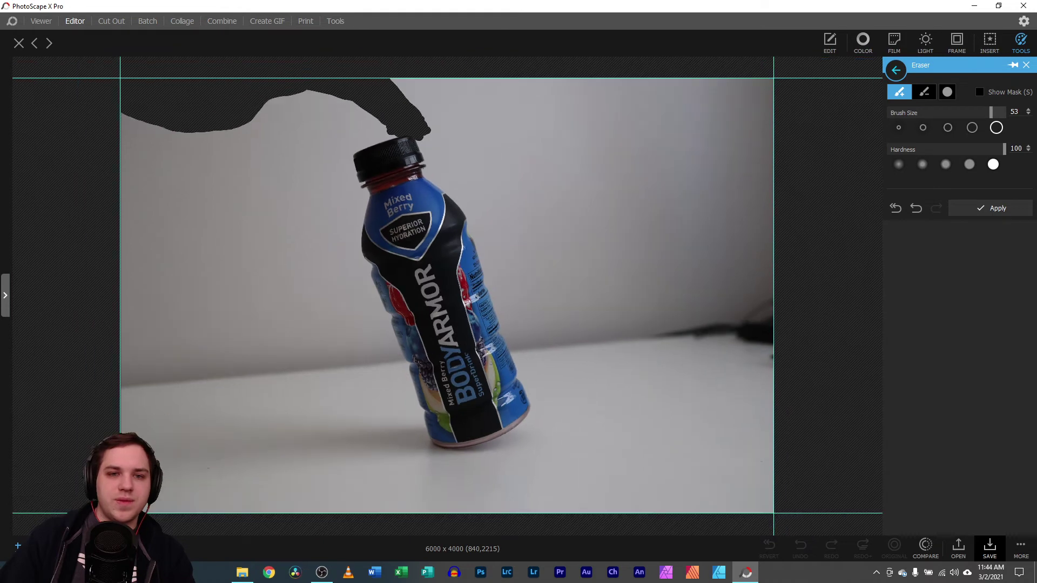
{"action": "scroll", "coordinate": [358, 497], "scroll_direction": "down", "scroll_amount": 1}
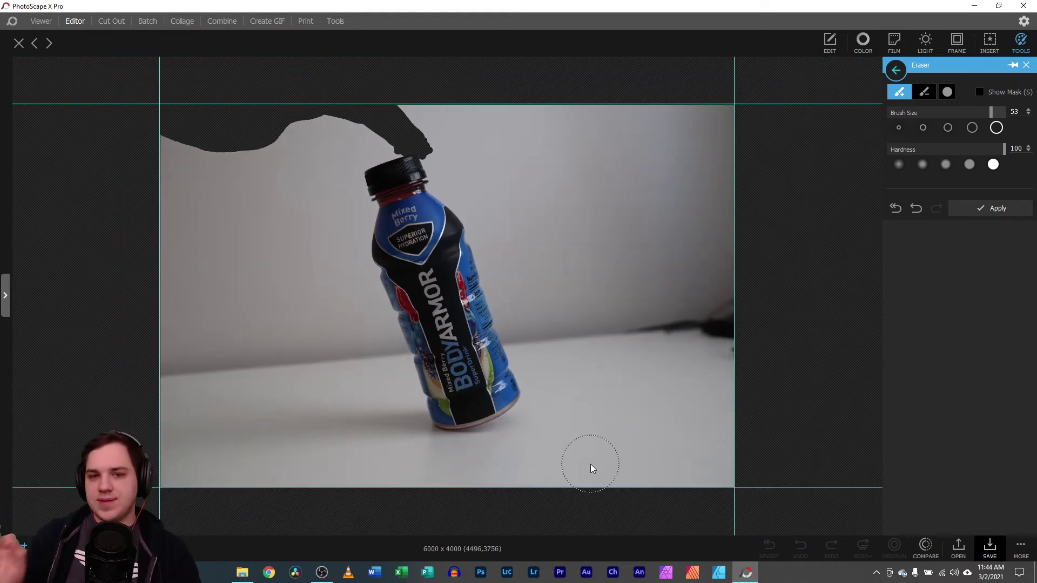
{"action": "left_click", "coordinate": [980, 97]}
{"action": "scroll", "coordinate": [289, 146], "scroll_direction": "up", "scroll_amount": 6}
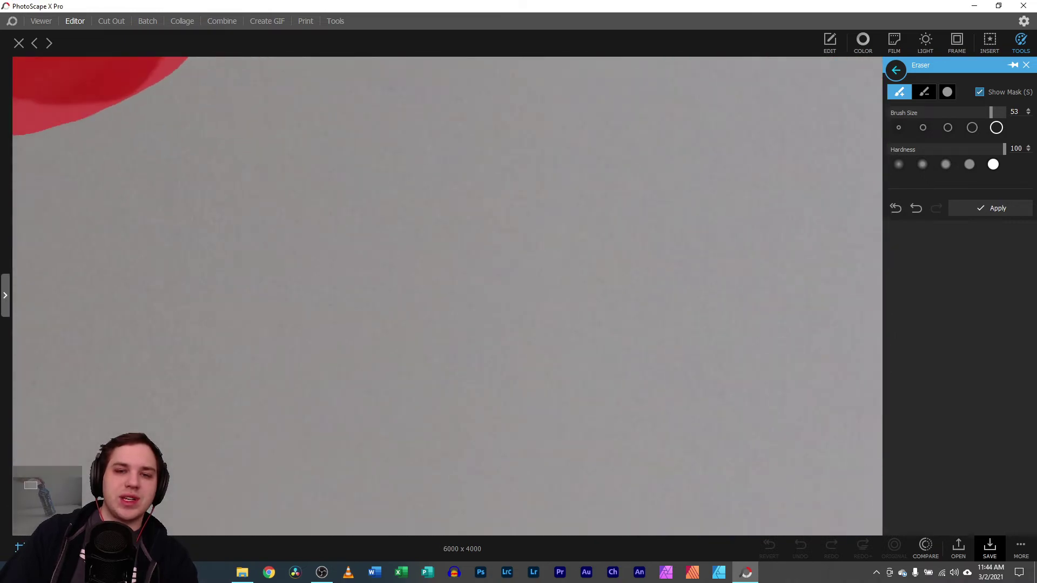
{"action": "left_click_drag", "start_coordinate": [31, 489], "coordinate": [43, 485]}
{"action": "left_click", "coordinate": [922, 98]}
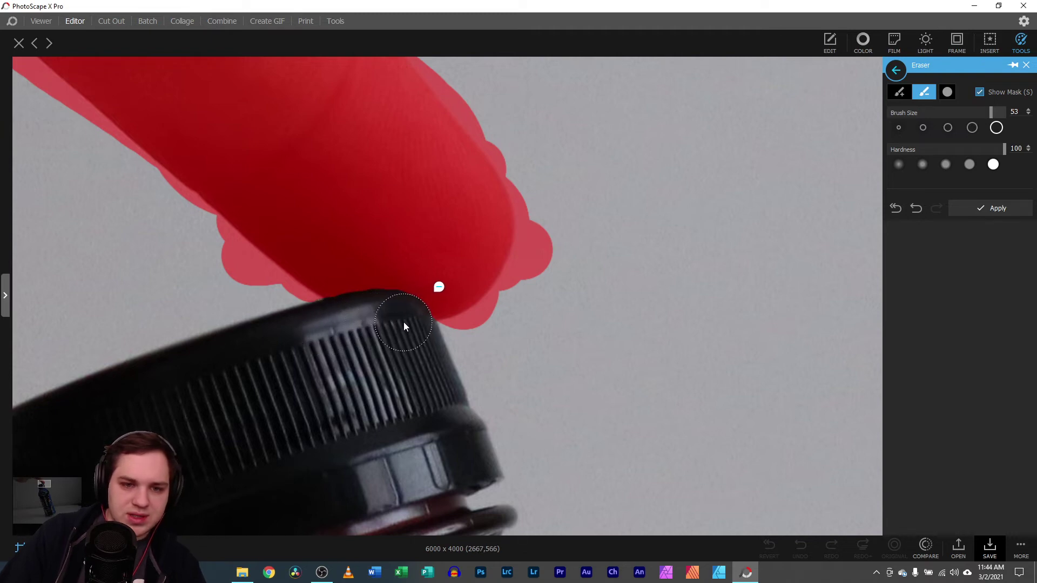
{"action": "key", "text": "s"}
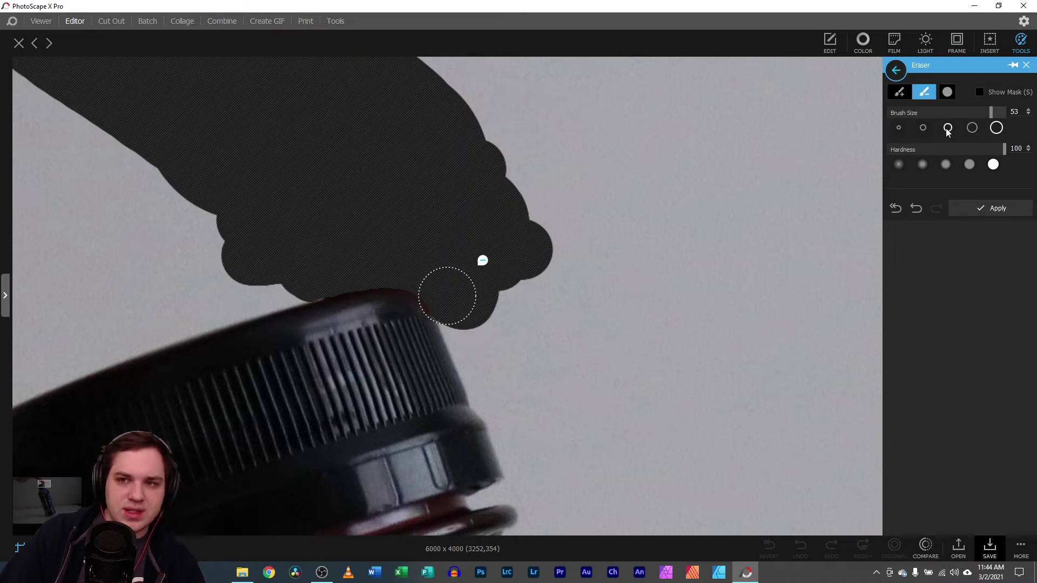
- Apply the erasure of the hand to the photo and close the Eraser
{"action": "scroll", "coordinate": [447, 296], "scroll_direction": "down", "scroll_amount": 6}
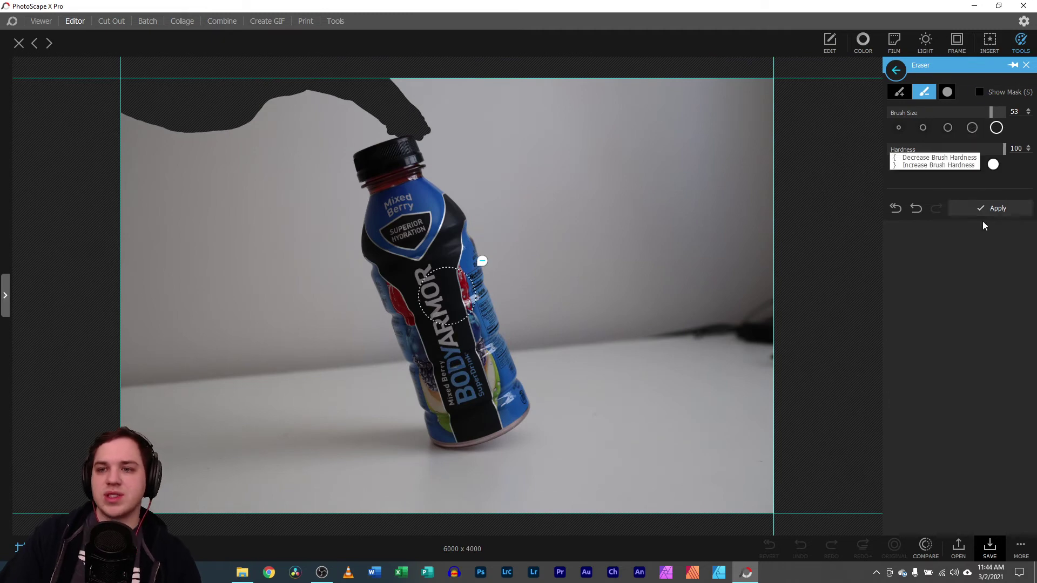
{"action": "left_click", "coordinate": [982, 209]}
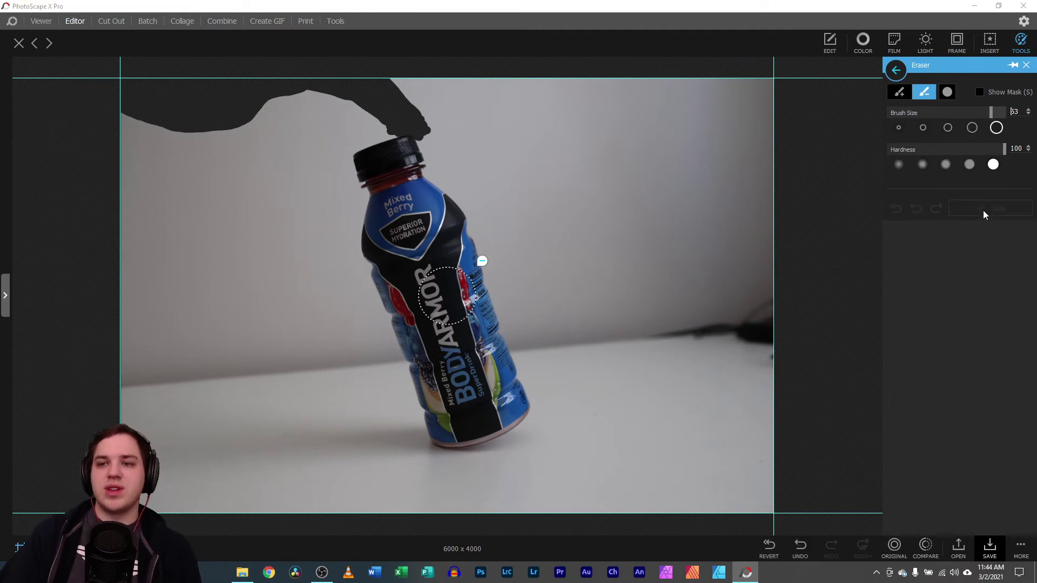
{"action": "left_click", "coordinate": [1026, 64]}
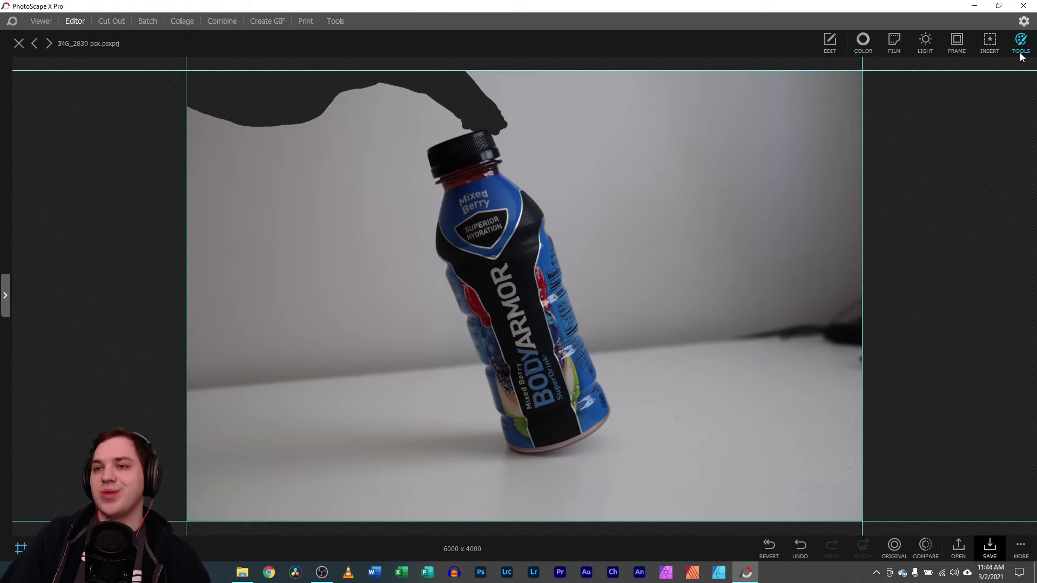
- Save the erased photo as a new PNG file named IMG_2839 1 on the Desktop
{"action": "left_click", "coordinate": [990, 548]}
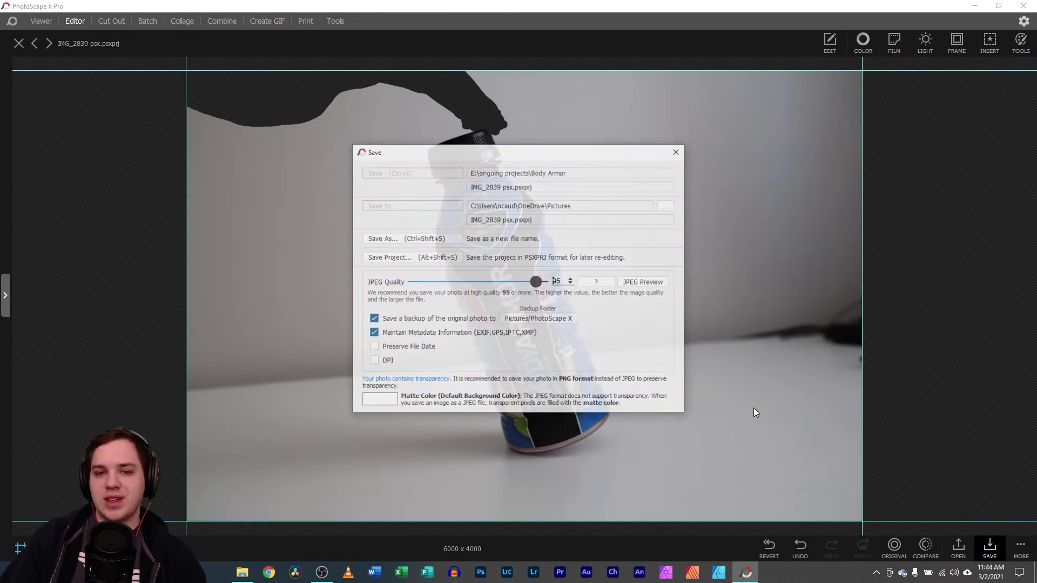
{"action": "left_click", "coordinate": [388, 242]}
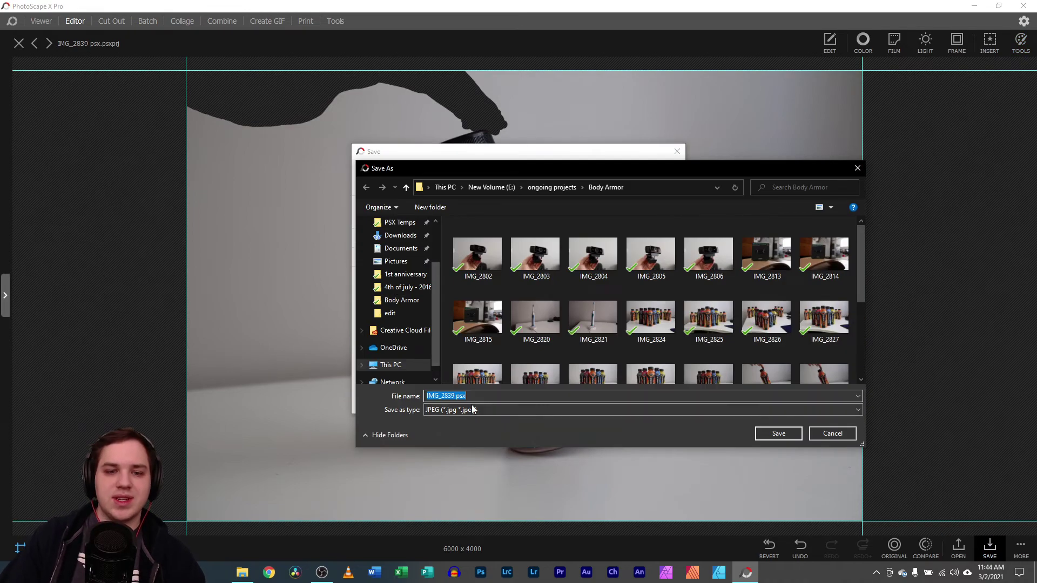
{"action": "left_click", "coordinate": [473, 410]}
{"action": "left_click", "coordinate": [466, 427]}
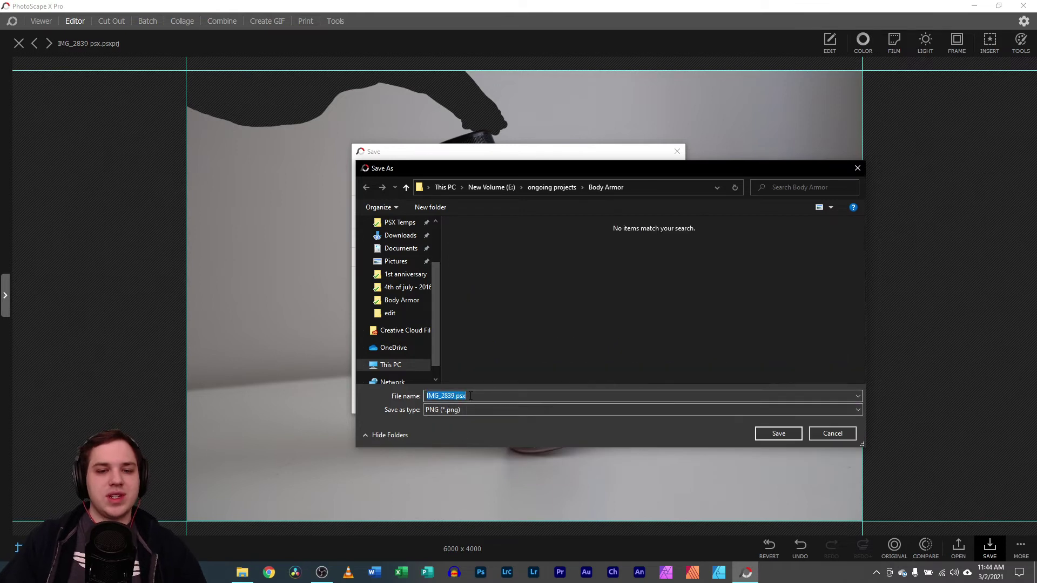
{"action": "double_click", "coordinate": [470, 396]}
{"action": "scroll", "coordinate": [400, 254], "scroll_direction": "up", "scroll_amount": 2}
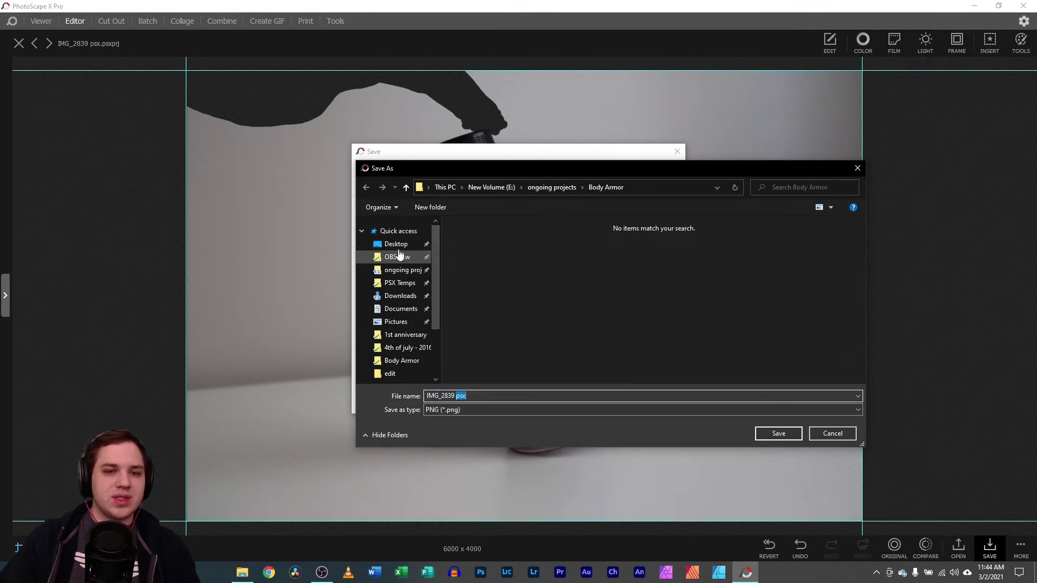
{"action": "left_click", "coordinate": [397, 246]}
{"action": "double_click", "coordinate": [471, 397]}
{"action": "key", "text": "BackSpace"}
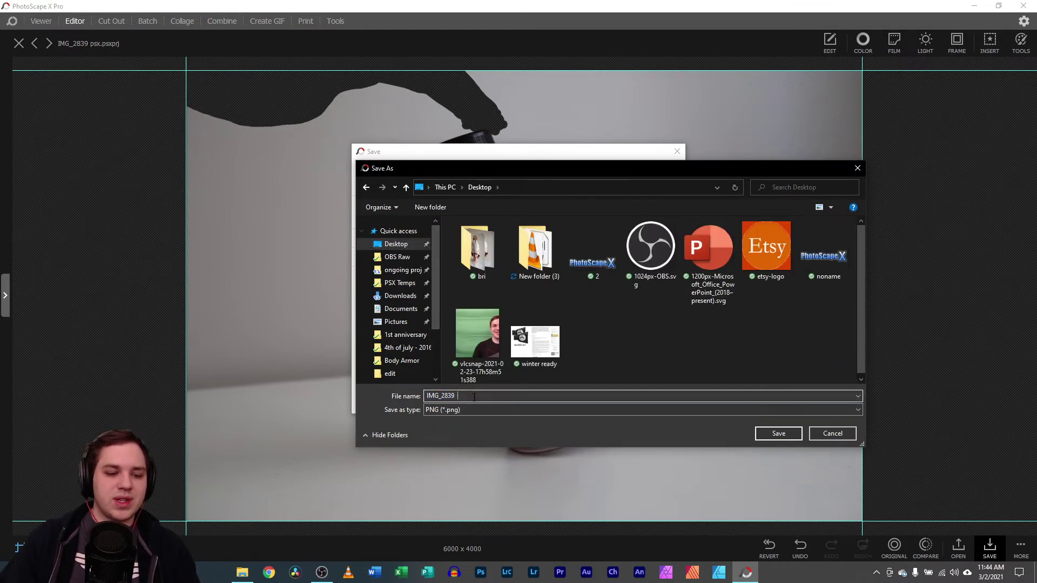
{"action": "left_click", "coordinate": [779, 434]}
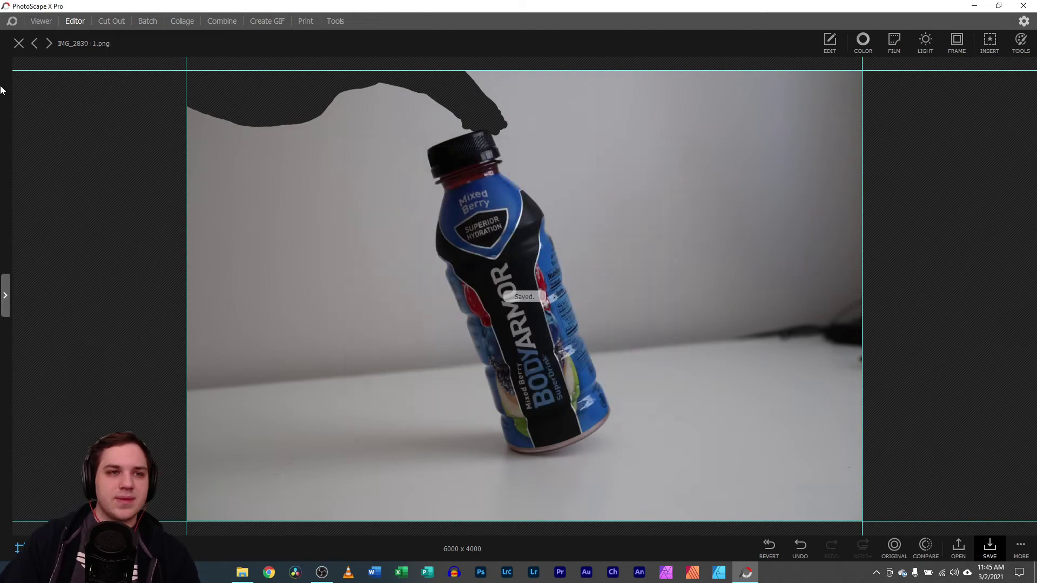
- Close the saved photo and open IMG_2842.CR3, the shot of the bottle lying on its side, from the Body Armor folder
{"action": "left_click", "coordinate": [19, 44]}
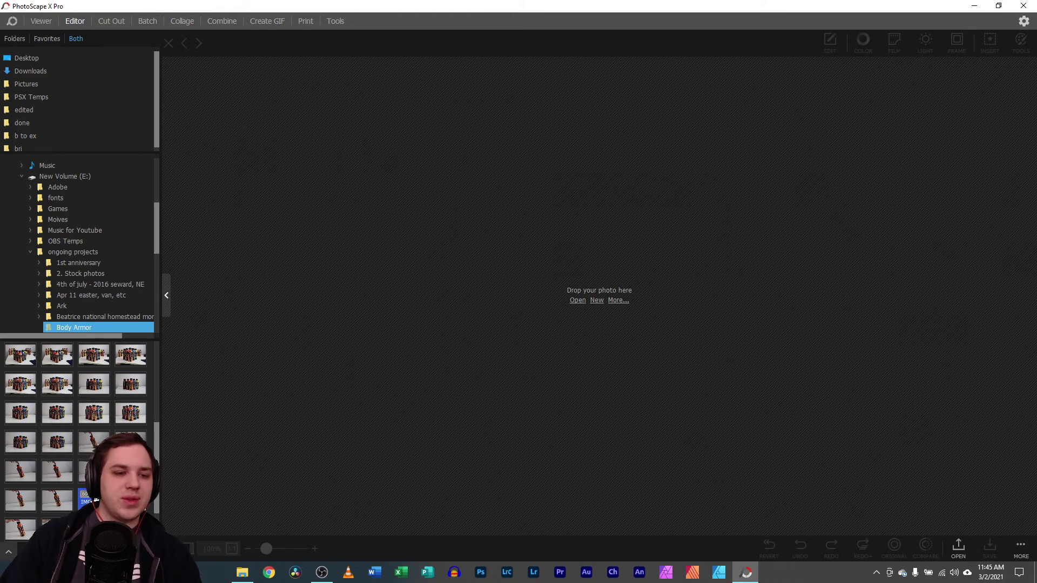
{"action": "mouse_move", "coordinate": [94, 500]}
{"action": "left_mouse_down"}
{"action": "mouse_move", "coordinate": [163, 489]}
{"action": "mouse_move", "coordinate": [108, 500]}
{"action": "left_mouse_up"}
{"action": "scroll", "coordinate": [81, 440], "scroll_direction": "down", "scroll_amount": 2}
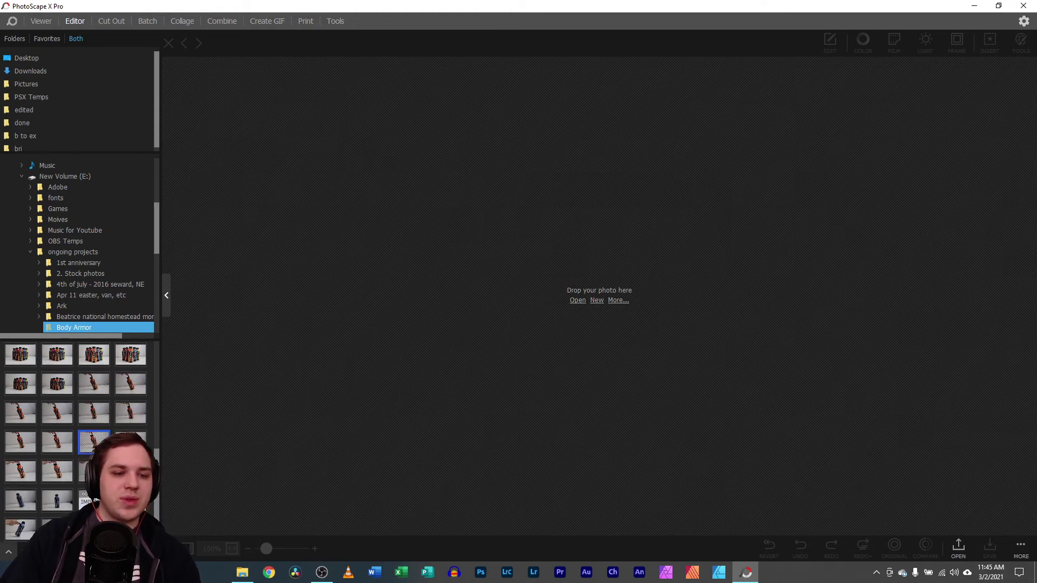
{"action": "left_click_drag", "start_coordinate": [93, 437], "coordinate": [572, 257]}
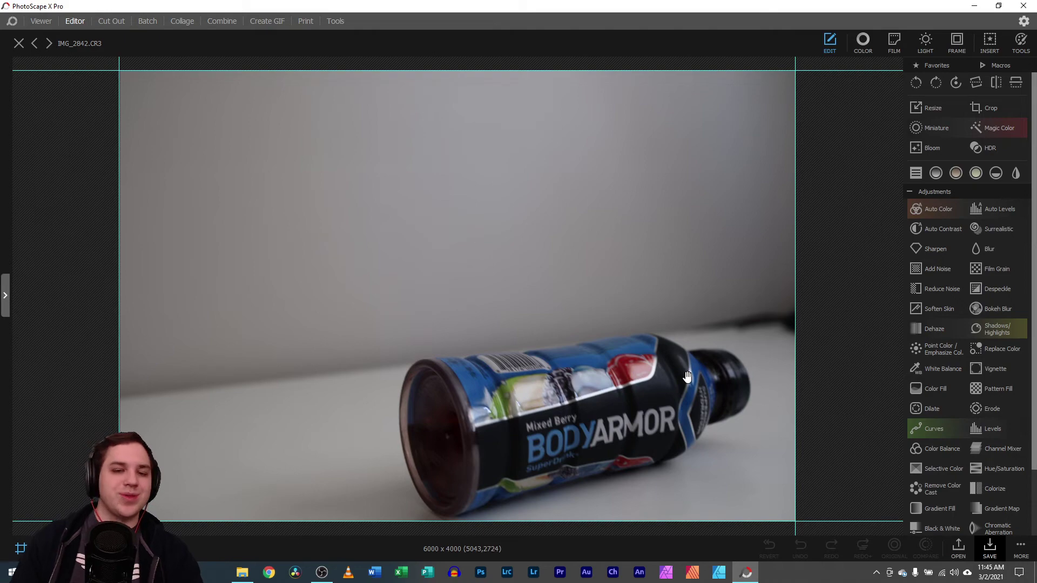
{"action": "scroll", "coordinate": [73, 510], "scroll_direction": "down", "scroll_amount": 5}
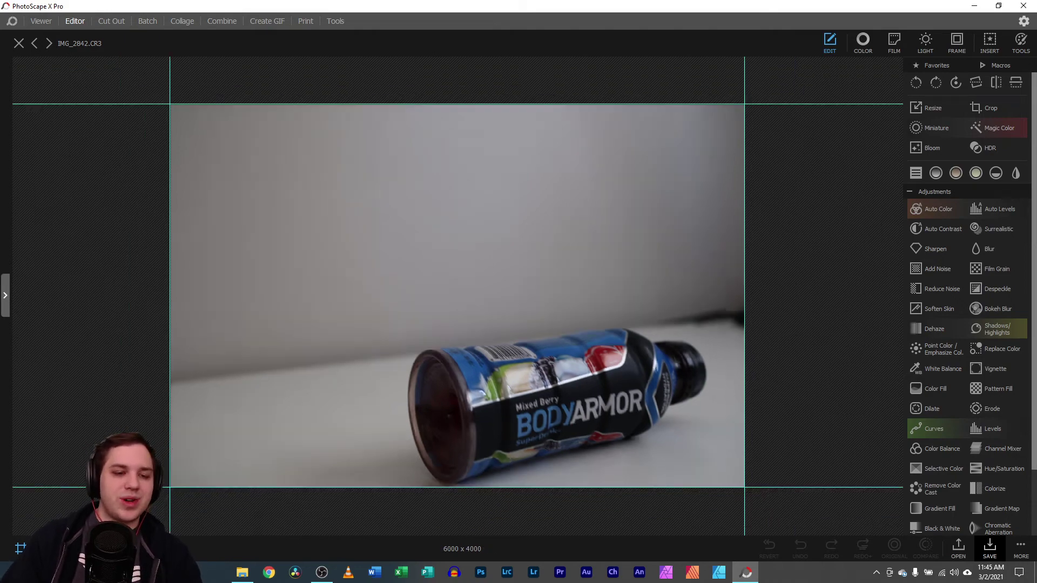
{"action": "scroll", "coordinate": [73, 511], "scroll_direction": "up", "scroll_amount": 2}
{"action": "scroll", "coordinate": [73, 509], "scroll_direction": "up", "scroll_amount": 2}
{"action": "scroll", "coordinate": [72, 510], "scroll_direction": "down", "scroll_amount": 1}
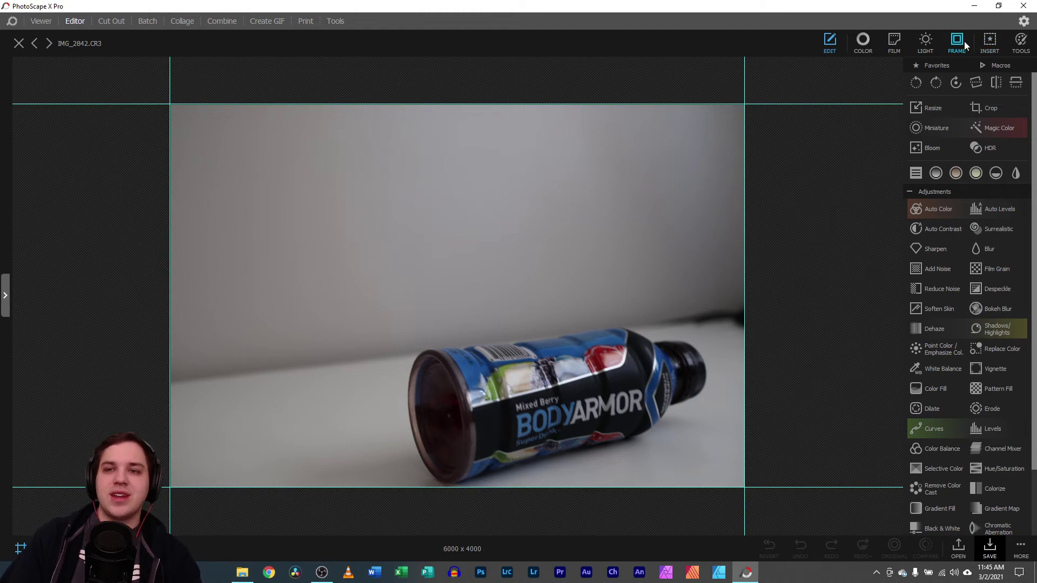
- Insert IMG_2839 1 from the Desktop as an image and enlarge it to 100% scale so it covers the whole background photo
{"action": "left_click", "coordinate": [865, 41]}
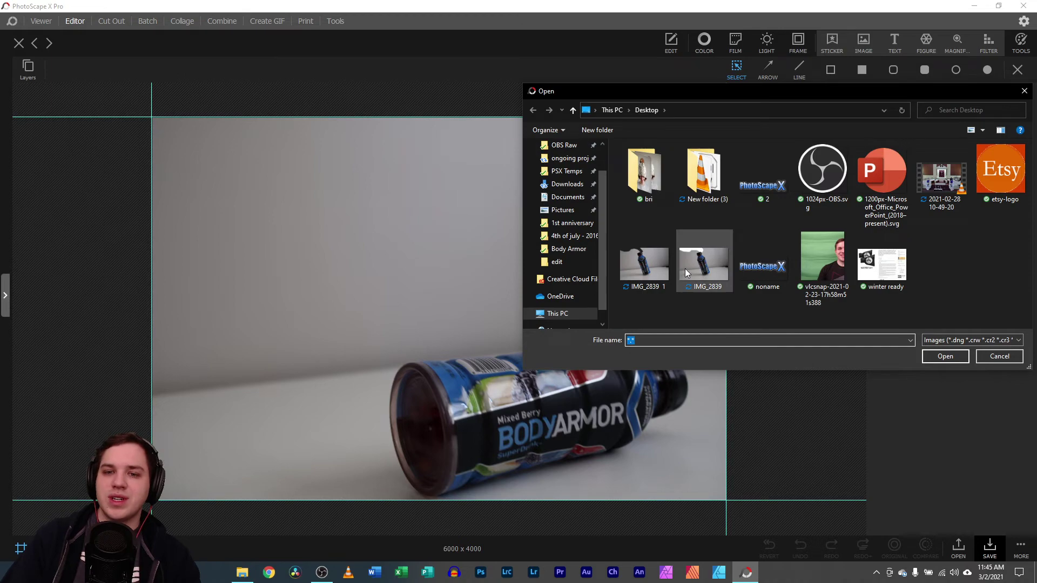
{"action": "double_click", "coordinate": [652, 273]}
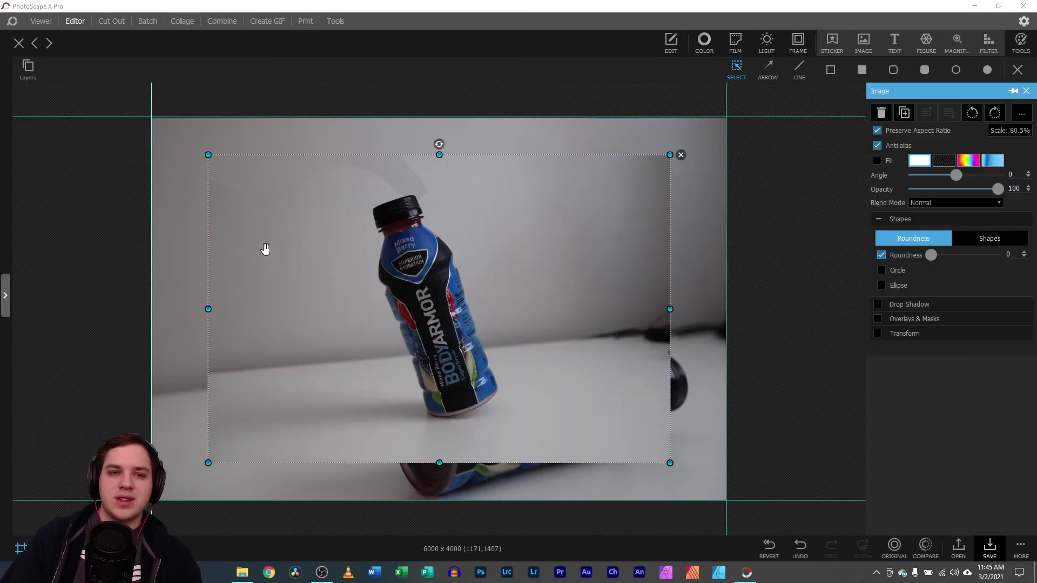
{"action": "left_click_drag", "start_coordinate": [208, 155], "coordinate": [152, 117]}
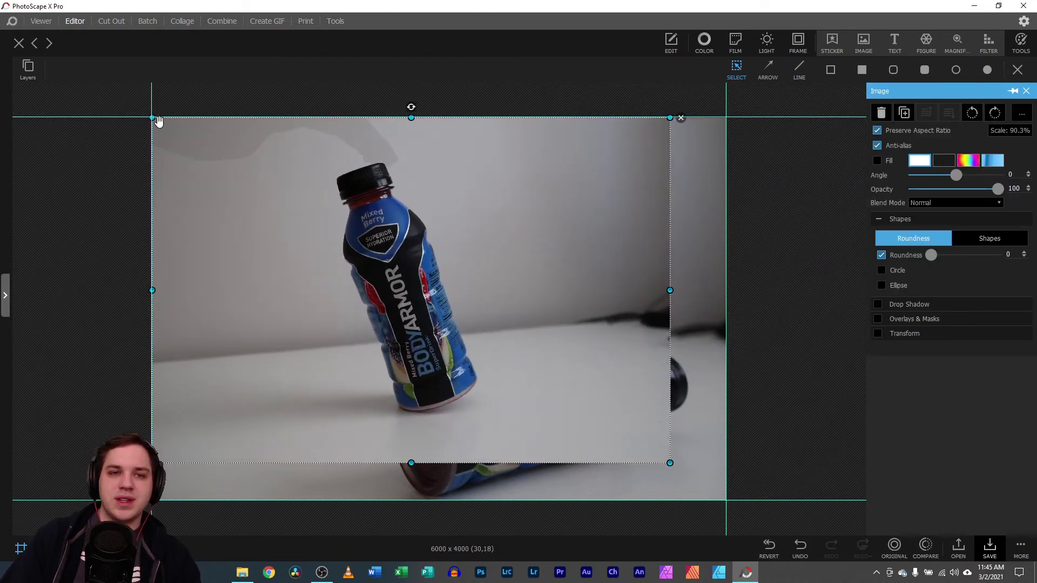
{"action": "left_click_drag", "start_coordinate": [669, 462], "coordinate": [726, 500]}
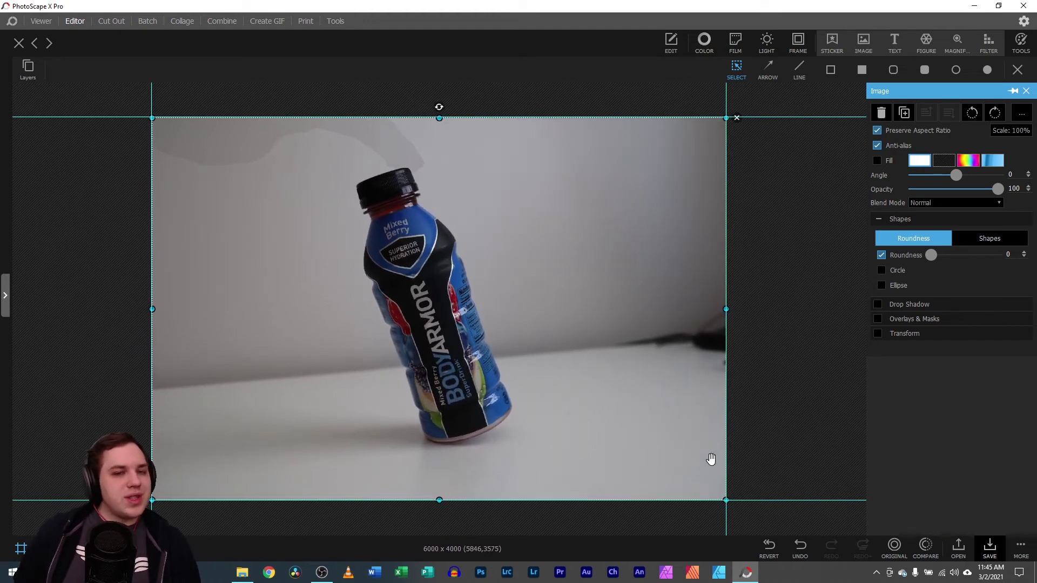
- Slide the inserted bottle image aside to view the background beneath, and realign it with the background photo's edges
{"action": "left_click_drag", "start_coordinate": [481, 451], "coordinate": [348, 460]}
{"action": "scroll", "coordinate": [361, 196], "scroll_direction": "down", "scroll_amount": 2}
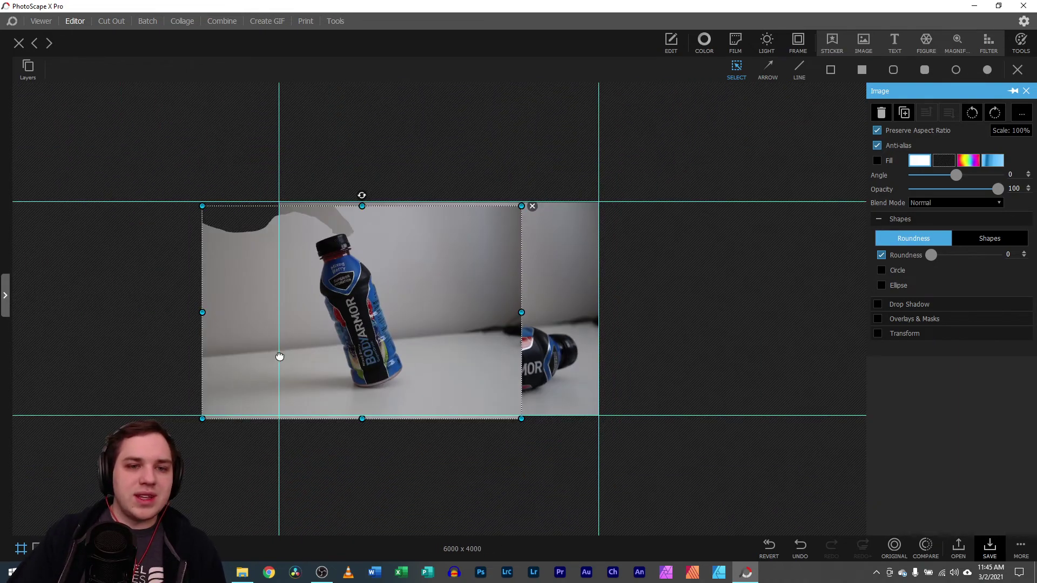
{"action": "left_click_drag", "start_coordinate": [280, 356], "coordinate": [355, 353]}
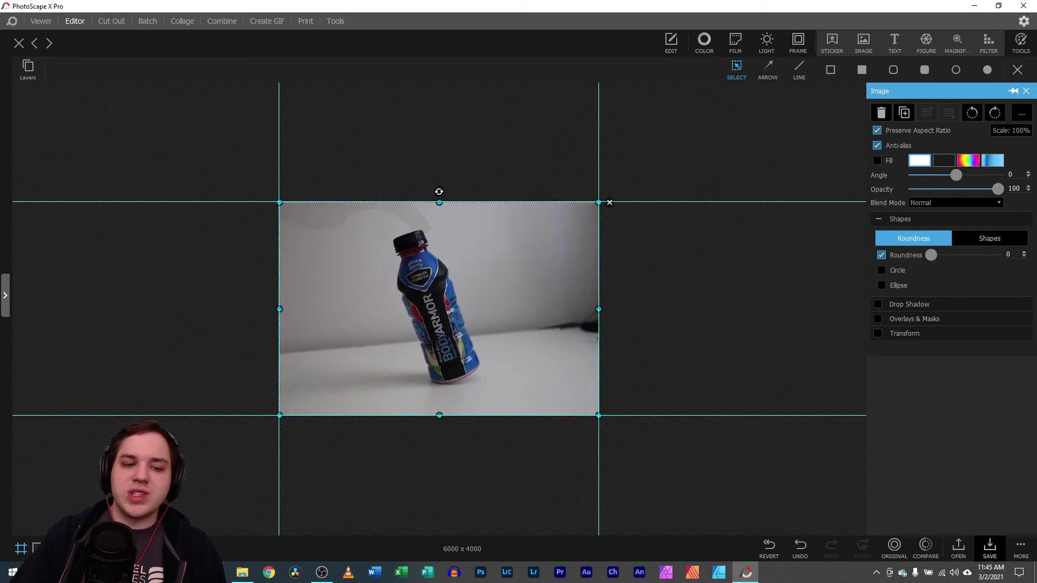
{"action": "scroll", "coordinate": [438, 309], "scroll_direction": "up", "scroll_amount": 10}
{"action": "scroll", "coordinate": [439, 309], "scroll_direction": "down", "scroll_amount": 7}
{"action": "scroll", "coordinate": [439, 309], "scroll_direction": "up", "scroll_amount": 2}
{"action": "scroll", "coordinate": [438, 309], "scroll_direction": "down", "scroll_amount": 1}
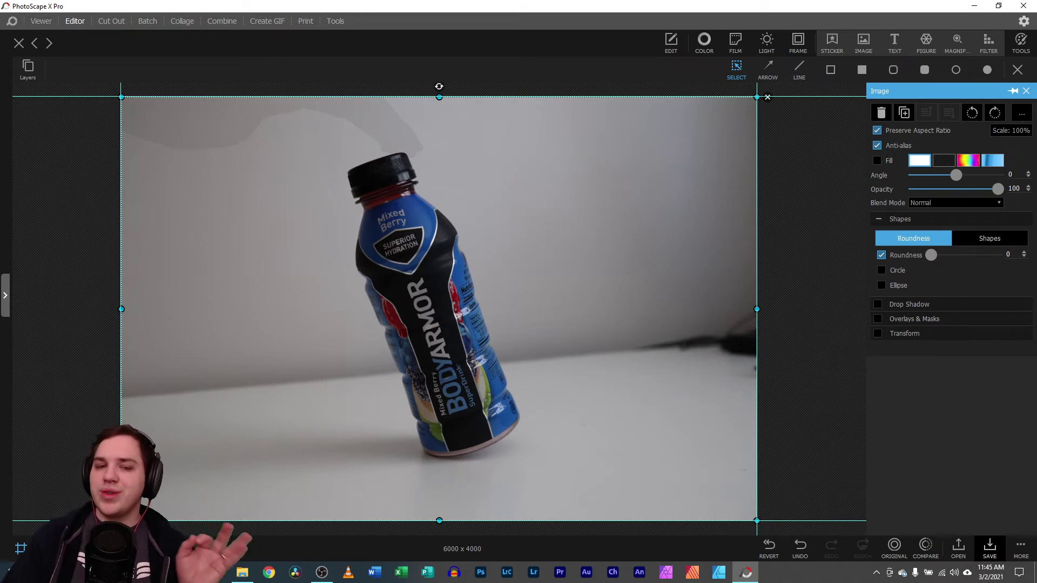
{"action": "left_click_drag", "start_coordinate": [337, 326], "coordinate": [537, 343]}
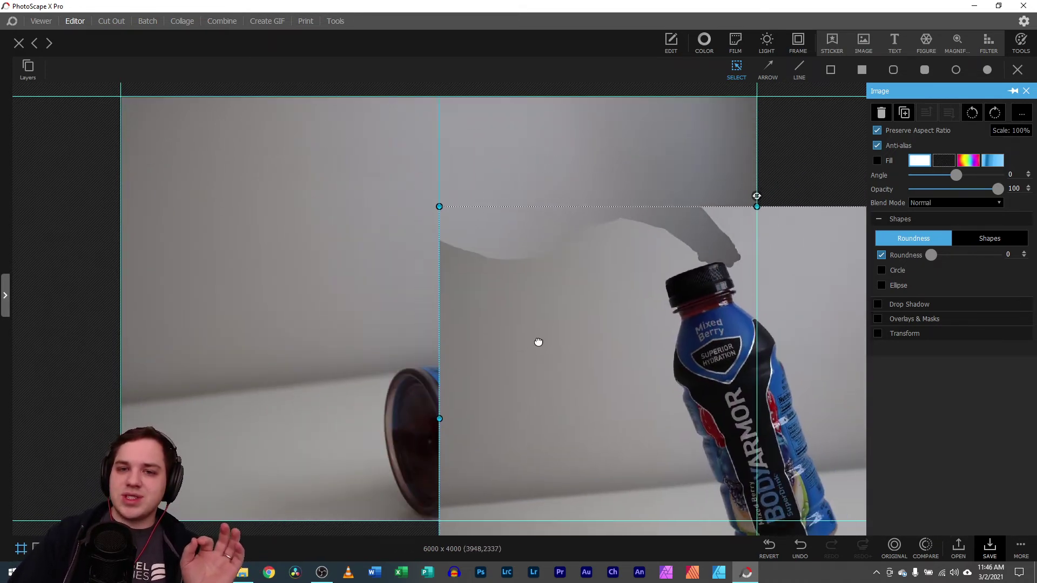
{"action": "left_click", "coordinate": [189, 205]}
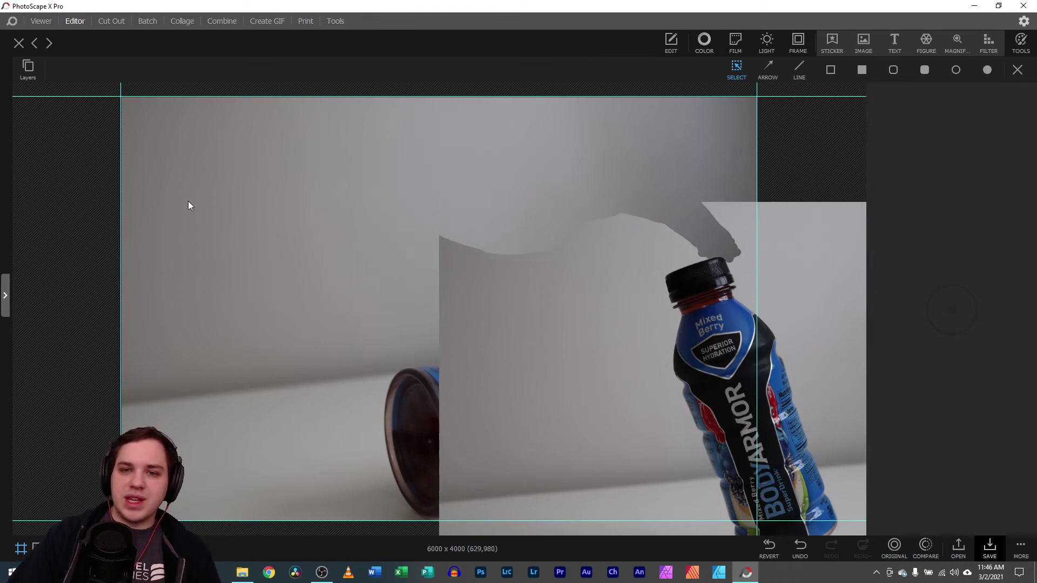
{"action": "left_click_drag", "start_coordinate": [620, 407], "coordinate": [303, 301]}
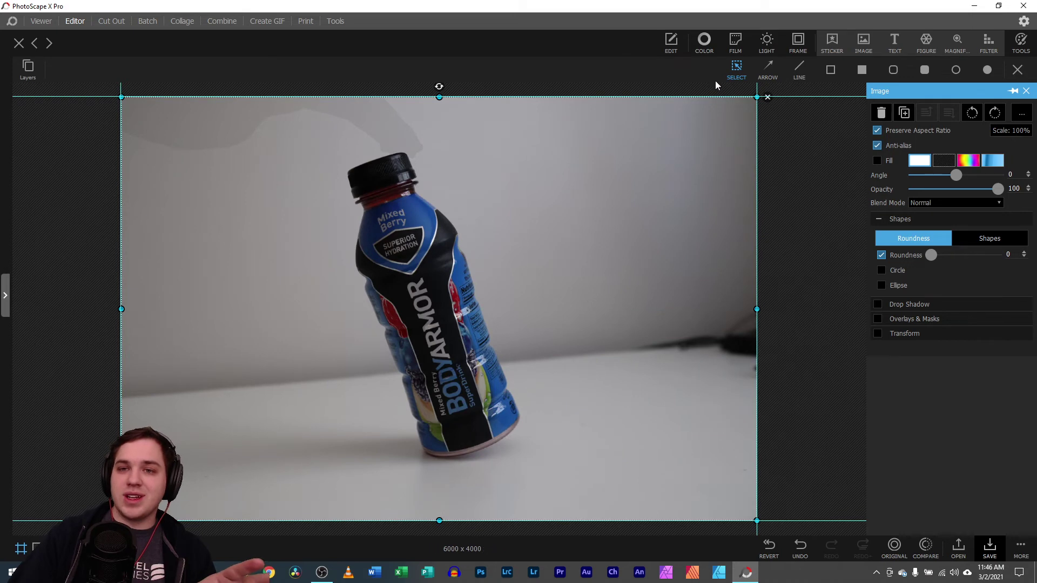
- Set the background photo's Brighten to 15 in the Color adjustments and compare before and after around the erased area above the cap
{"action": "left_click", "coordinate": [704, 43]}
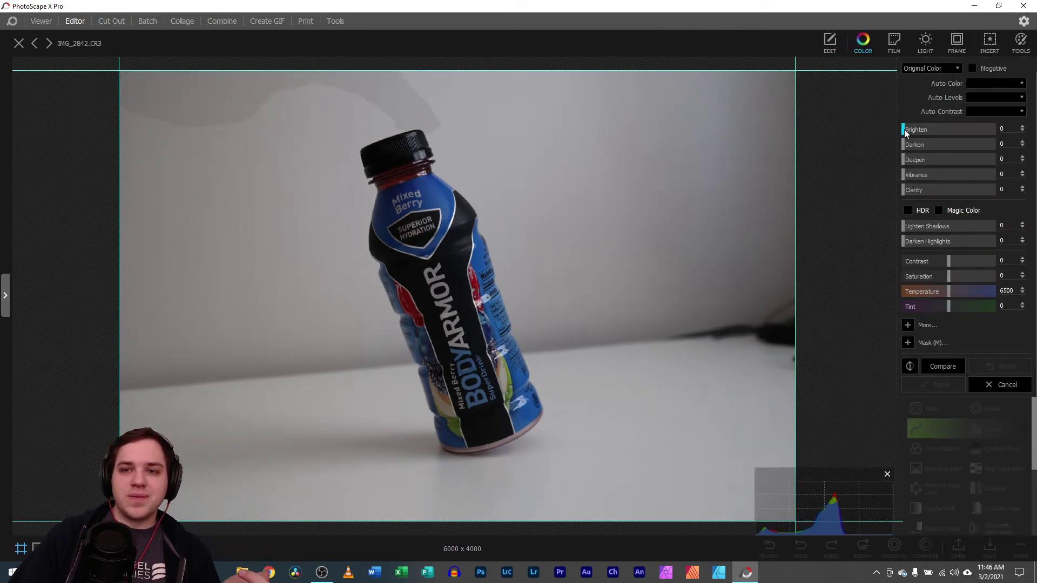
{"action": "left_click_drag", "start_coordinate": [905, 133], "coordinate": [919, 131]}
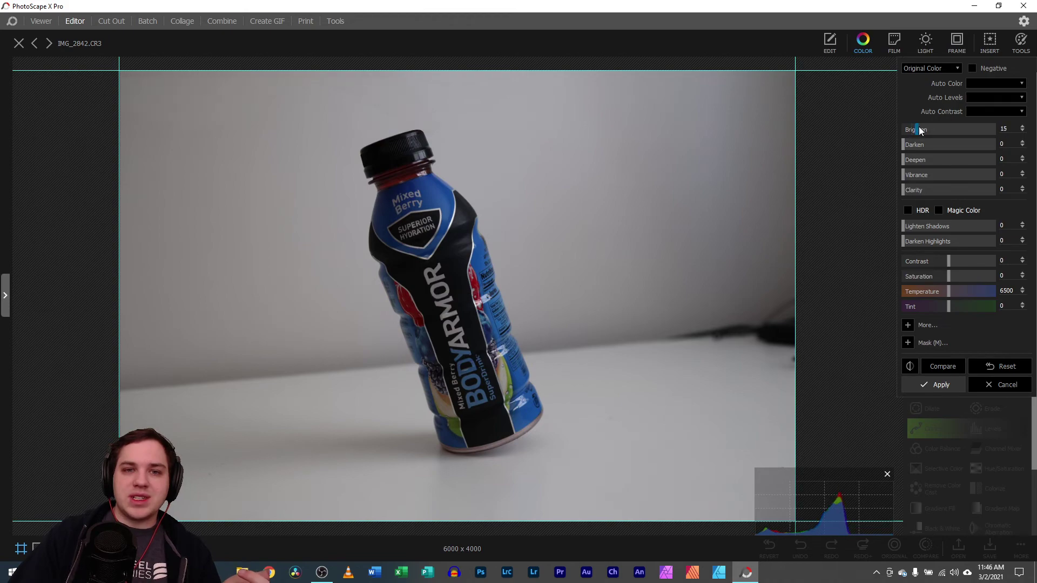
{"action": "left_click_drag", "start_coordinate": [70, 548], "coordinate": [93, 549]}
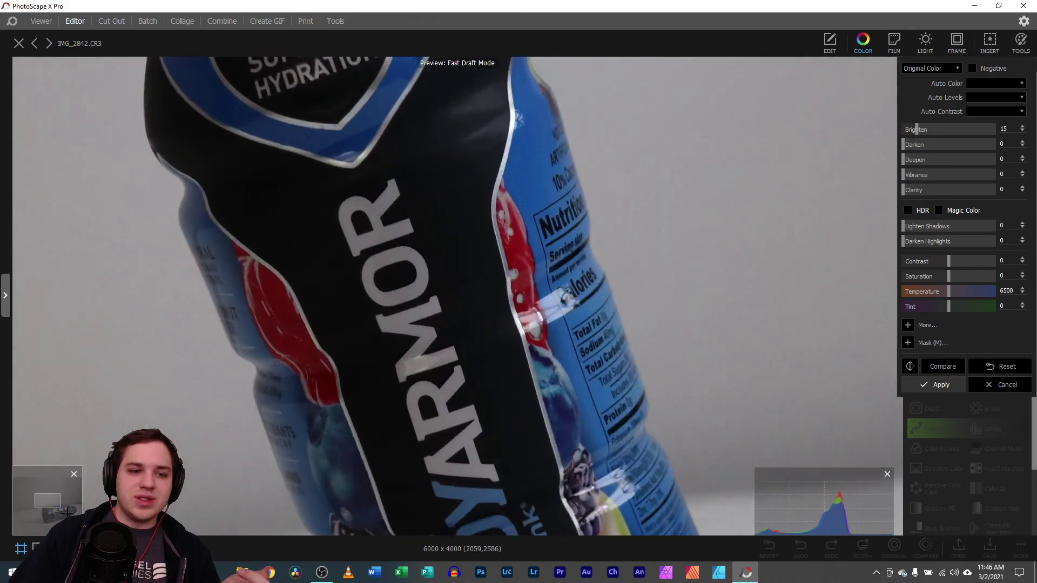
{"action": "left_click_drag", "start_coordinate": [48, 501], "coordinate": [36, 481]}
{"action": "left_click", "coordinate": [403, 402]}
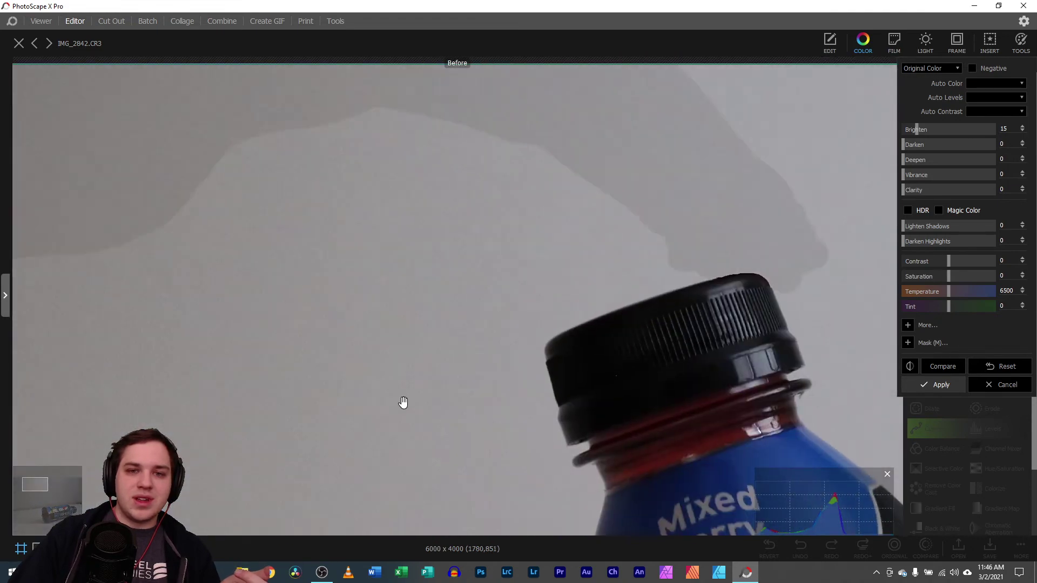
{"action": "left_click", "coordinate": [476, 390]}
{"action": "left_click_drag", "start_coordinate": [475, 390], "coordinate": [475, 390]}
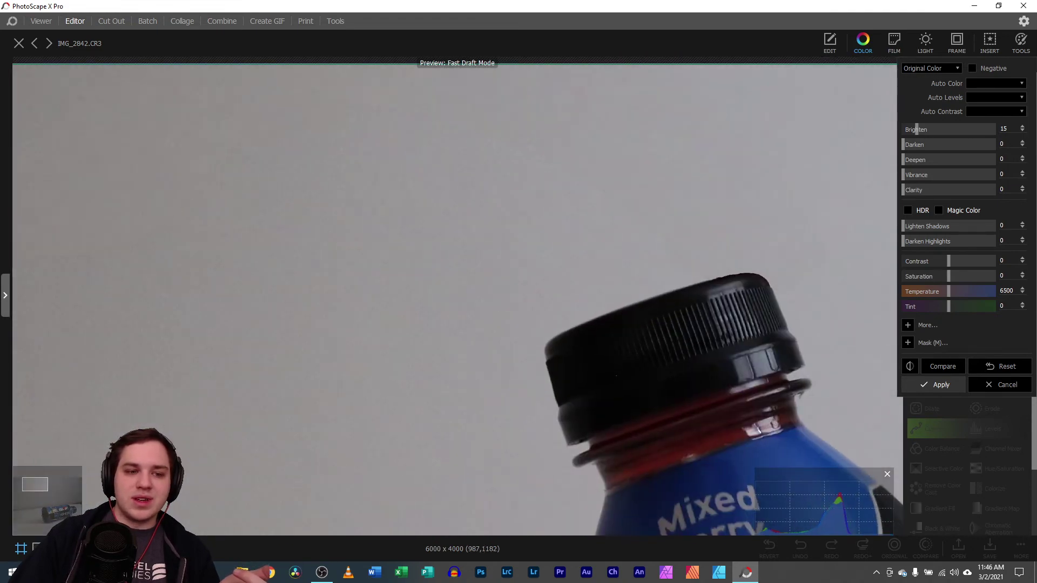
{"action": "scroll", "coordinate": [455, 296], "scroll_direction": "down", "scroll_amount": 2}
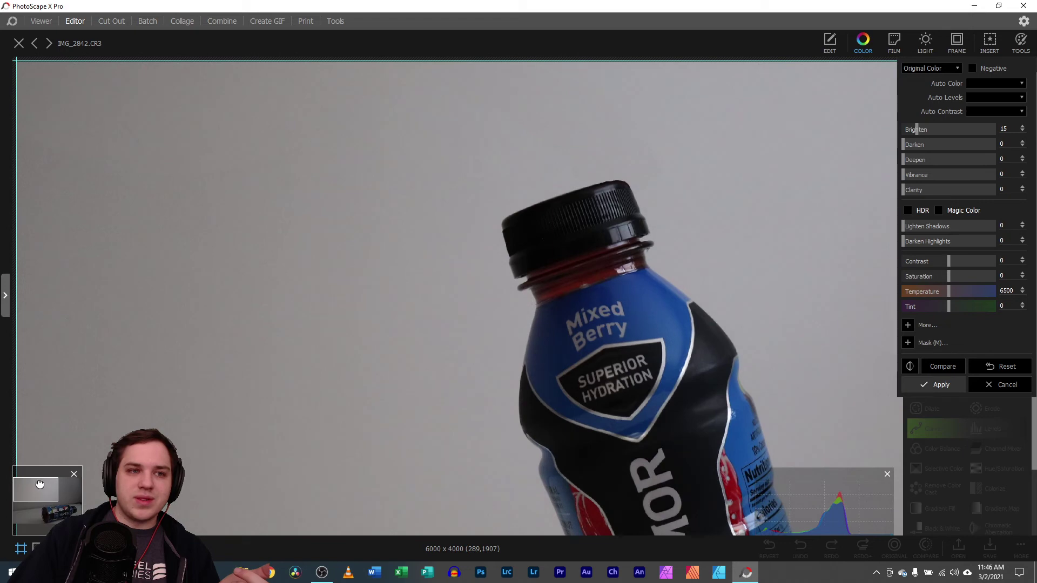
{"action": "left_click_drag", "start_coordinate": [419, 324], "coordinate": [370, 328]}
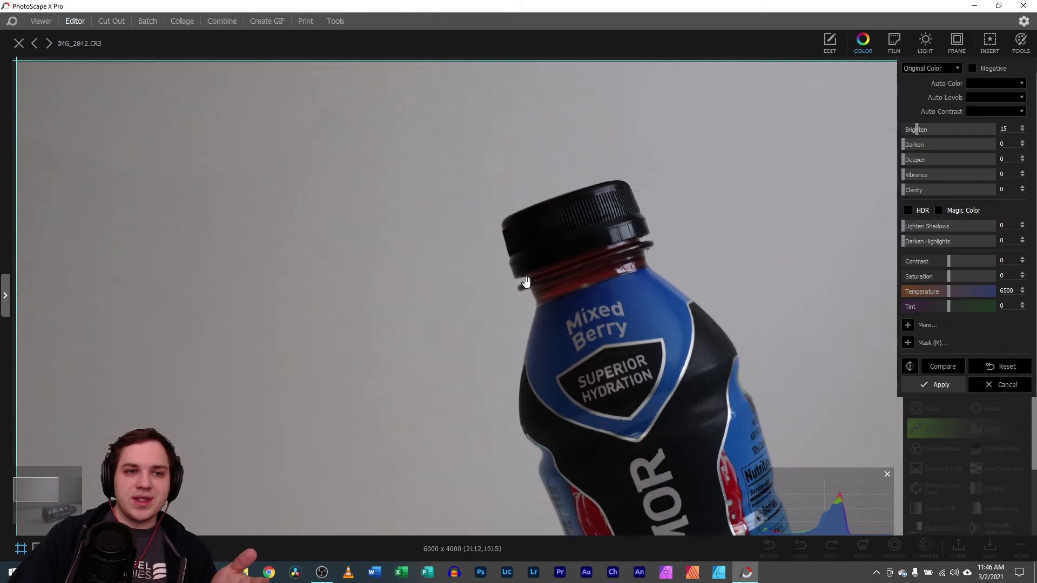
- Try Brighten at 11 on the background, set it to 17, and compare the result with the original above the cap
{"action": "left_click_drag", "start_coordinate": [917, 134], "coordinate": [916, 135]}
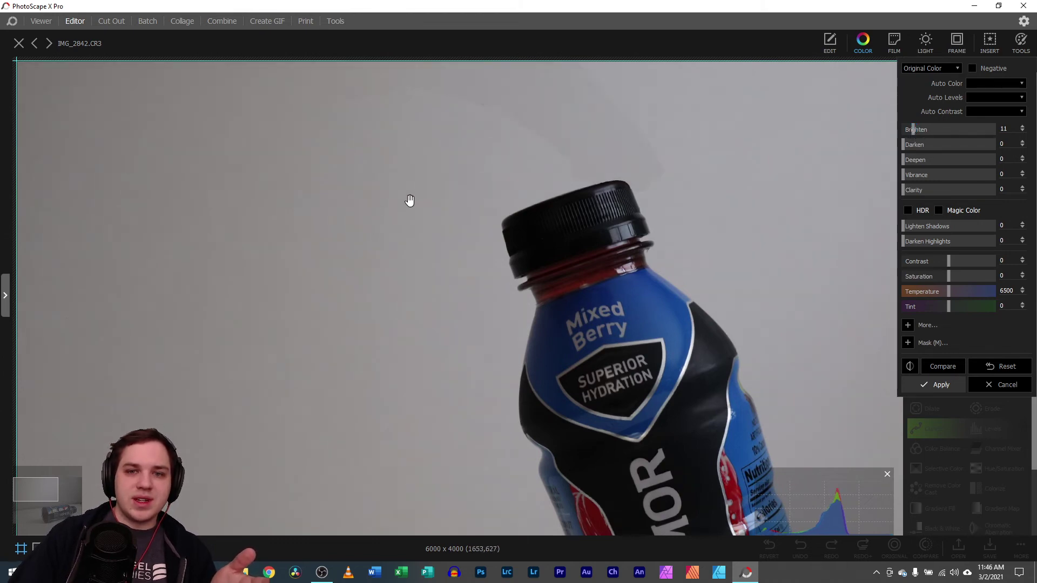
{"action": "left_click_drag", "start_coordinate": [918, 137], "coordinate": [923, 134]}
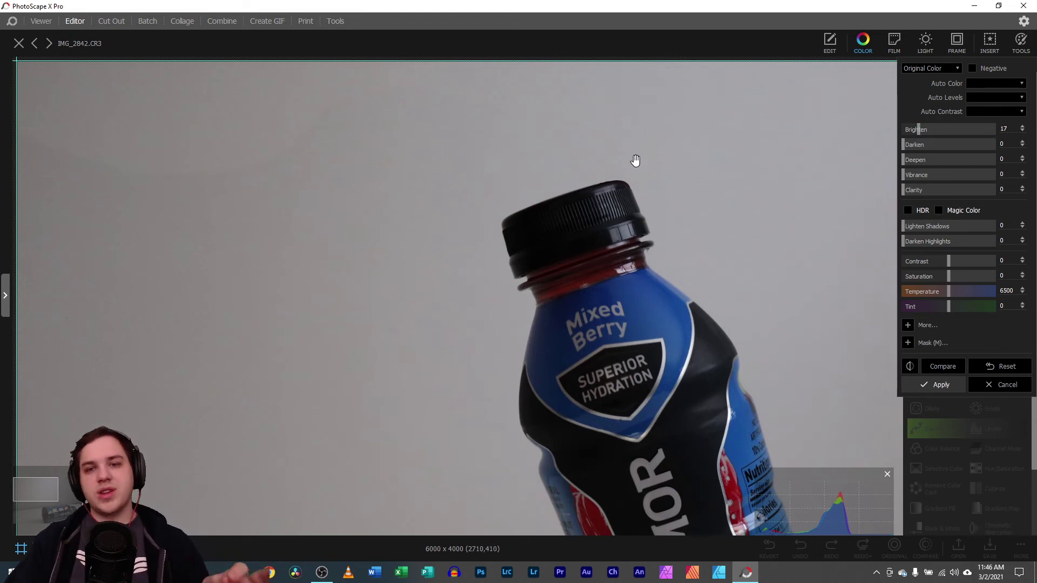
{"action": "left_click", "coordinate": [730, 159]}
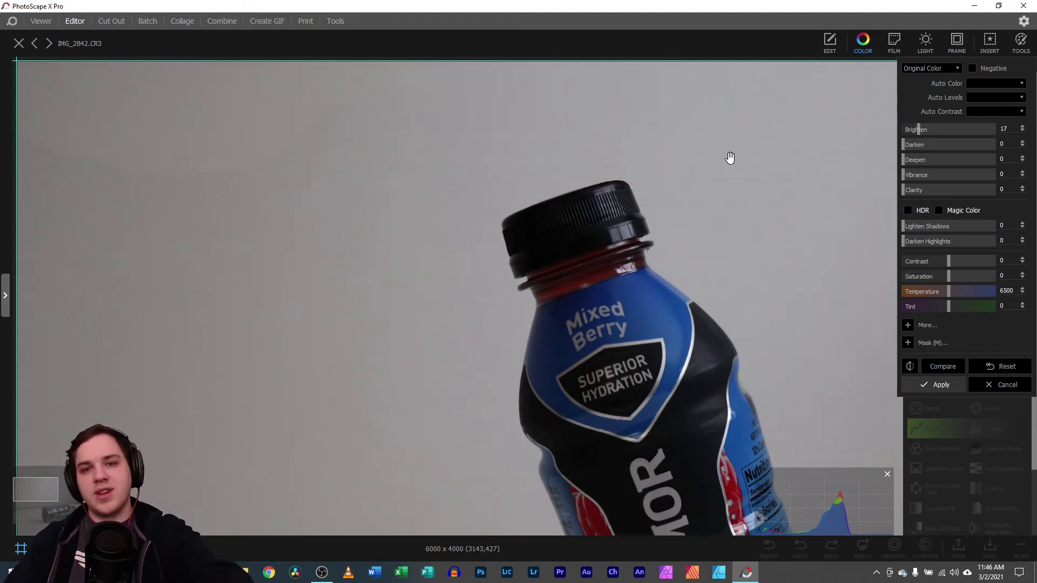
{"action": "left_click", "coordinate": [731, 159]}
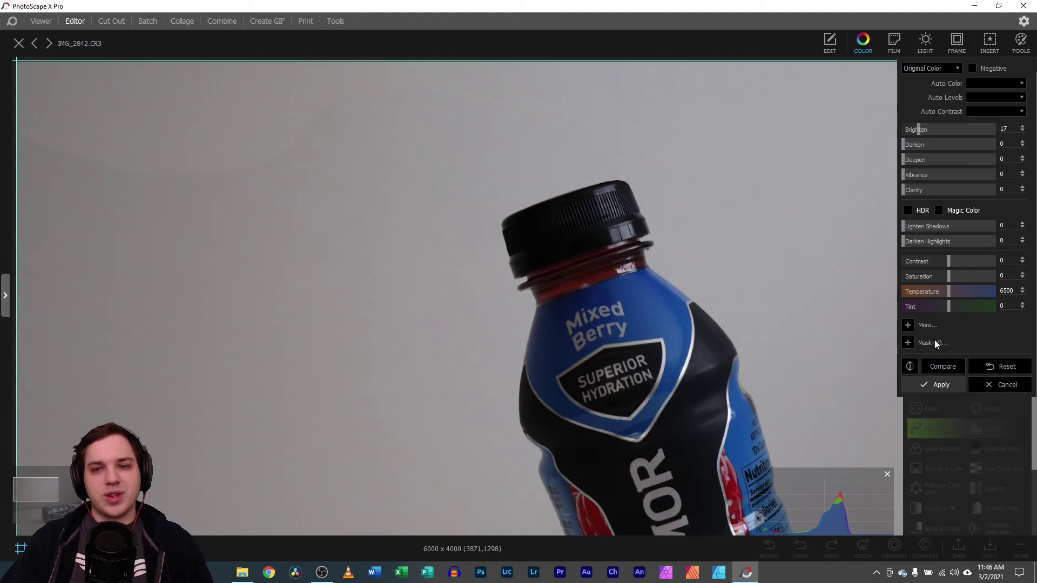
- Apply the Brighten adjustment to the background photo and examine how it blends with the bottle image near the upper-left corner
{"action": "left_click", "coordinate": [947, 380]}
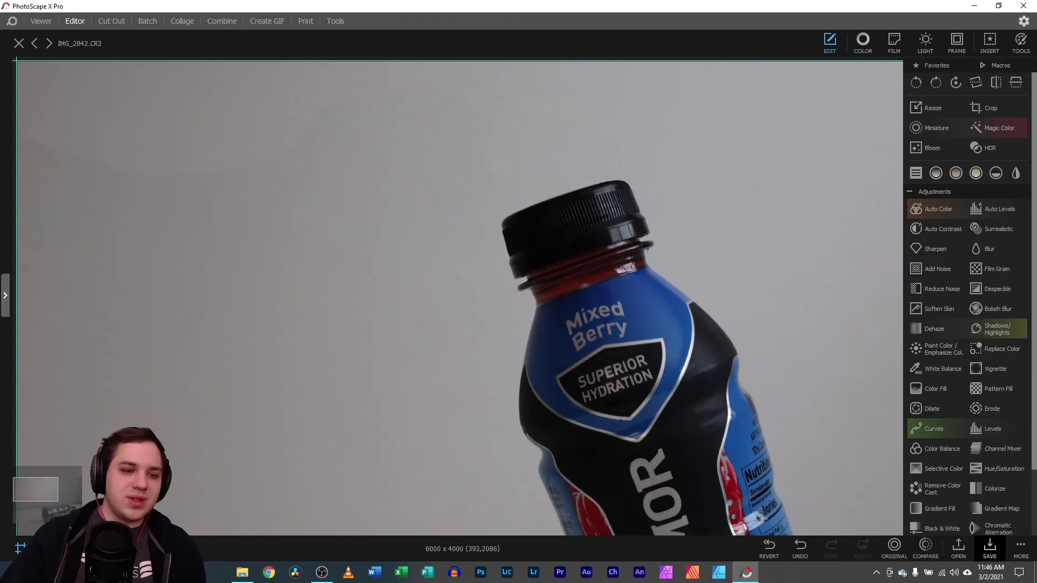
{"action": "left_click", "coordinate": [87, 549]}
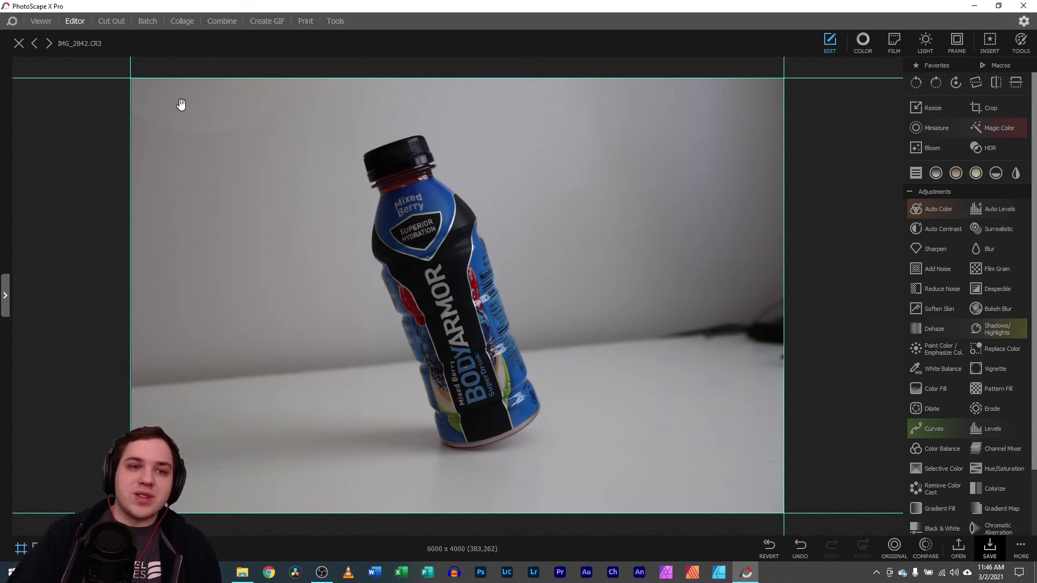
{"action": "scroll", "coordinate": [457, 295], "scroll_direction": "up", "scroll_amount": 2}
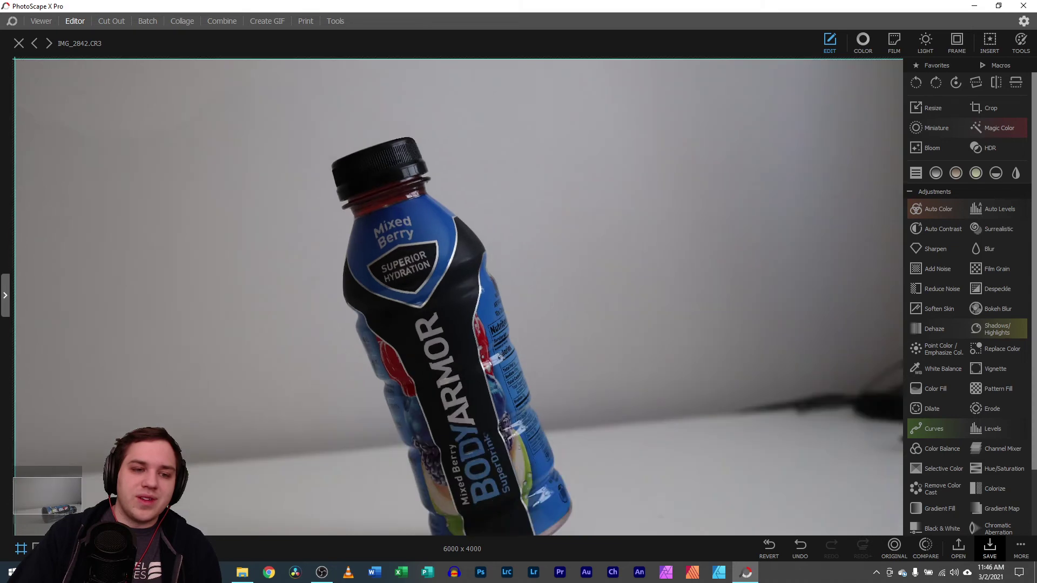
{"action": "scroll", "coordinate": [457, 295], "scroll_direction": "down", "scroll_amount": 1}
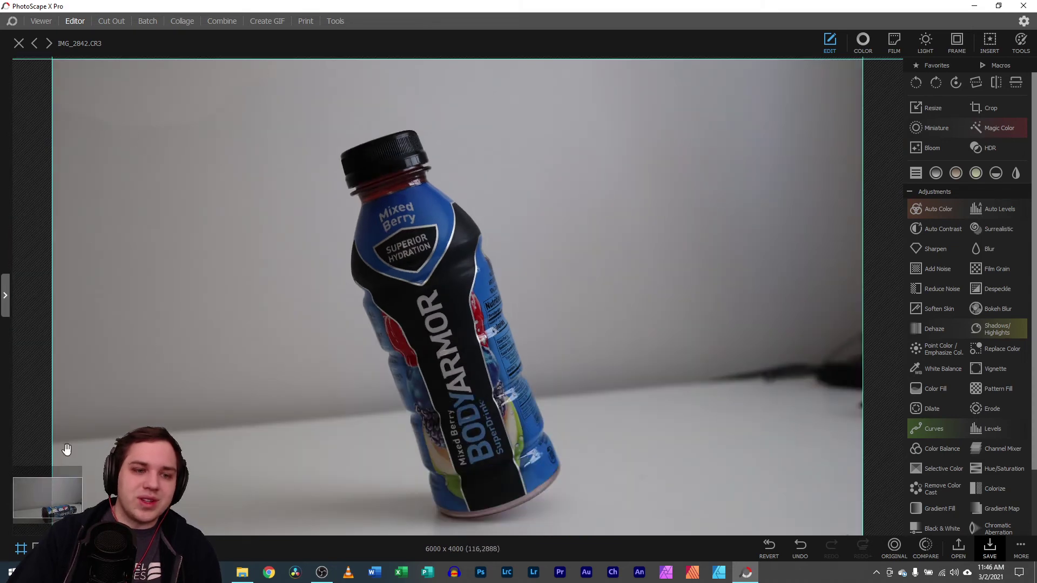
{"action": "scroll", "coordinate": [44, 492], "scroll_direction": "up", "scroll_amount": 3}
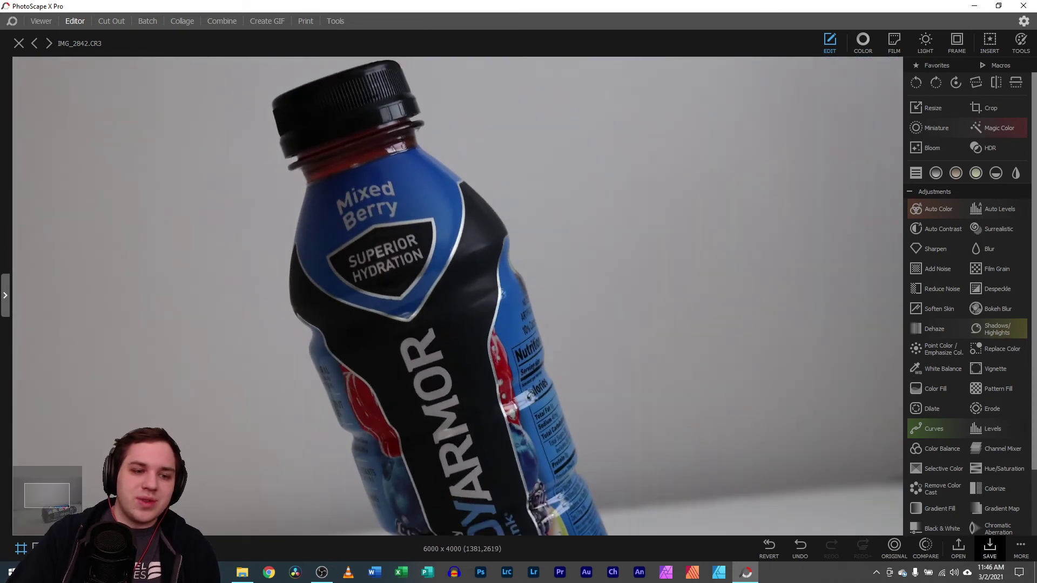
{"action": "scroll", "coordinate": [38, 490], "scroll_direction": "up", "scroll_amount": 2}
{"action": "left_click_drag", "start_coordinate": [38, 490], "coordinate": [2, 468]}
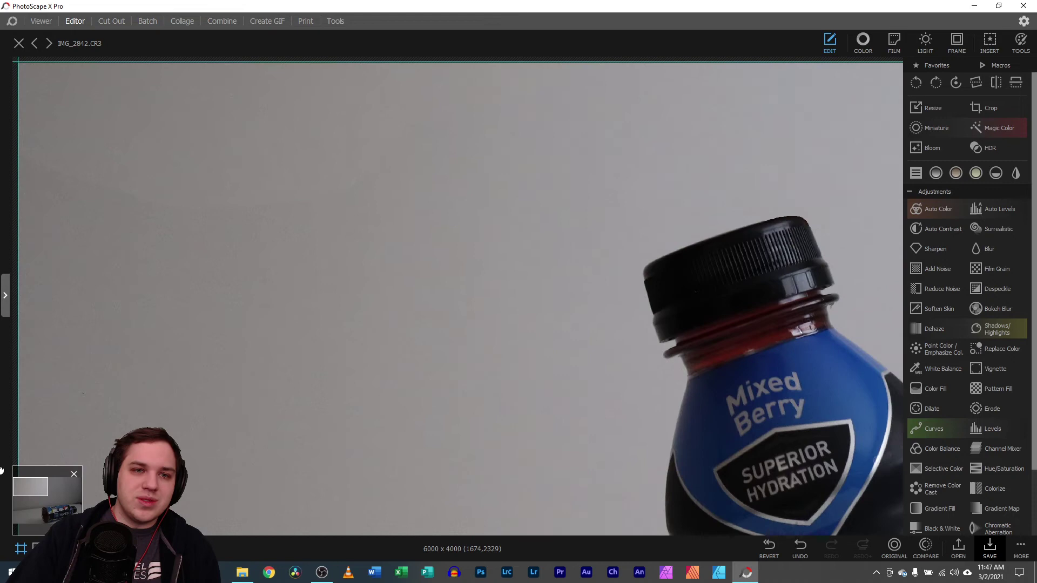
- Brush a Color adjustment mask at brush size 50 over the faint edge beside the bottle cap and set Darken to 6
{"action": "double_click", "coordinate": [294, 292]}
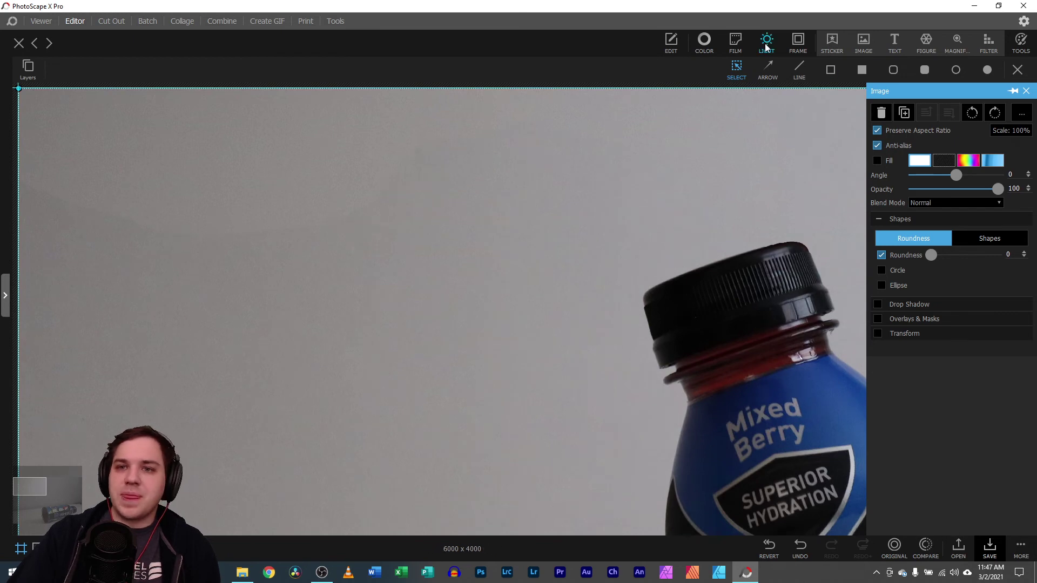
{"action": "left_click", "coordinate": [704, 41]}
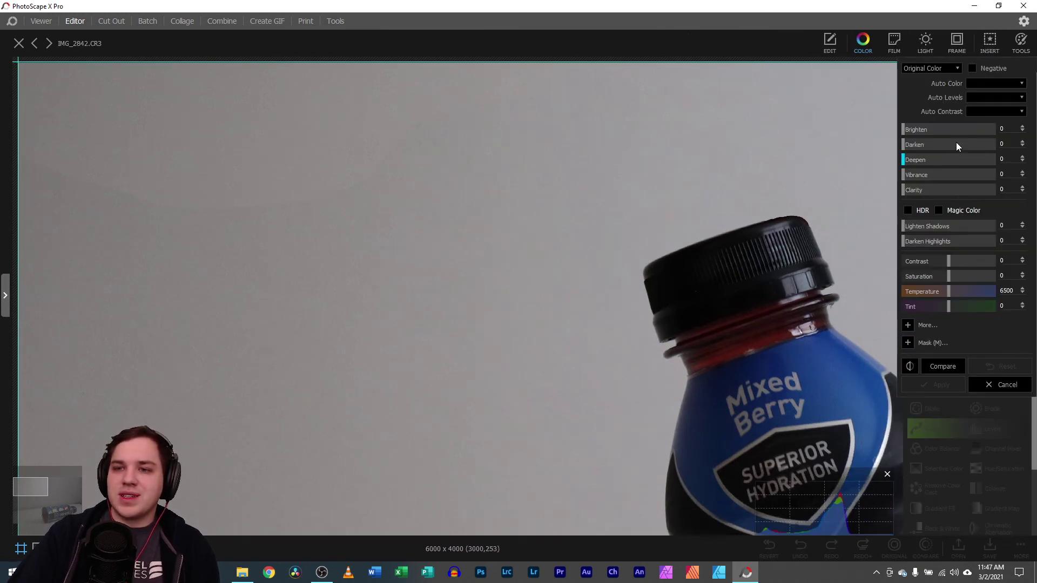
{"action": "left_click", "coordinate": [908, 343]}
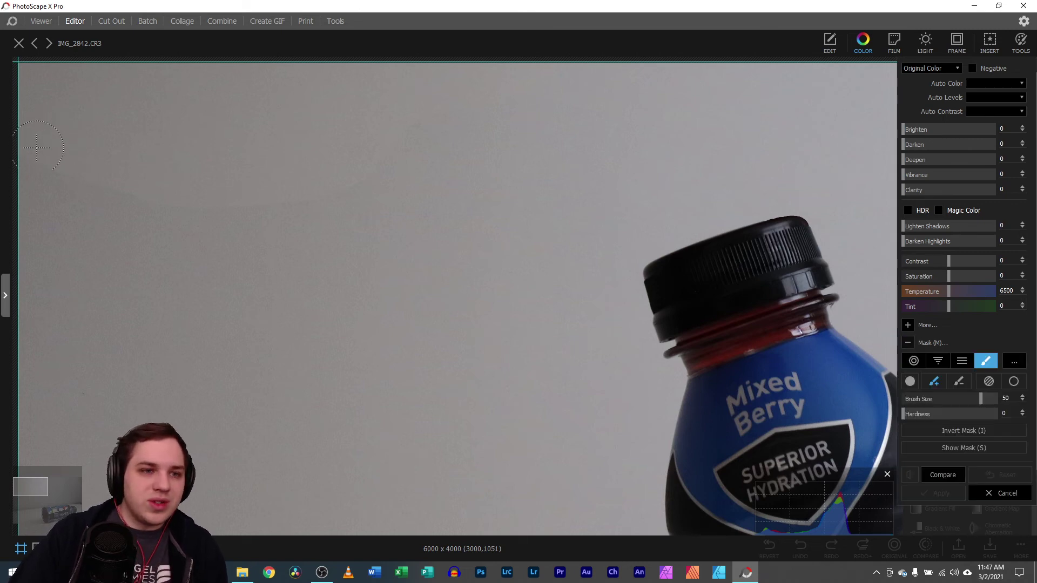
{"action": "mouse_move", "coordinate": [36, 147]}
{"action": "left_mouse_down"}
{"action": "mouse_move", "coordinate": [131, 190]}
{"action": "mouse_move", "coordinate": [225, 198]}
{"action": "mouse_move", "coordinate": [304, 189]}
{"action": "mouse_move", "coordinate": [375, 151]}
{"action": "mouse_move", "coordinate": [434, 101]}
{"action": "mouse_move", "coordinate": [485, 102]}
{"action": "mouse_move", "coordinate": [22, 138]}
{"action": "left_mouse_up"}
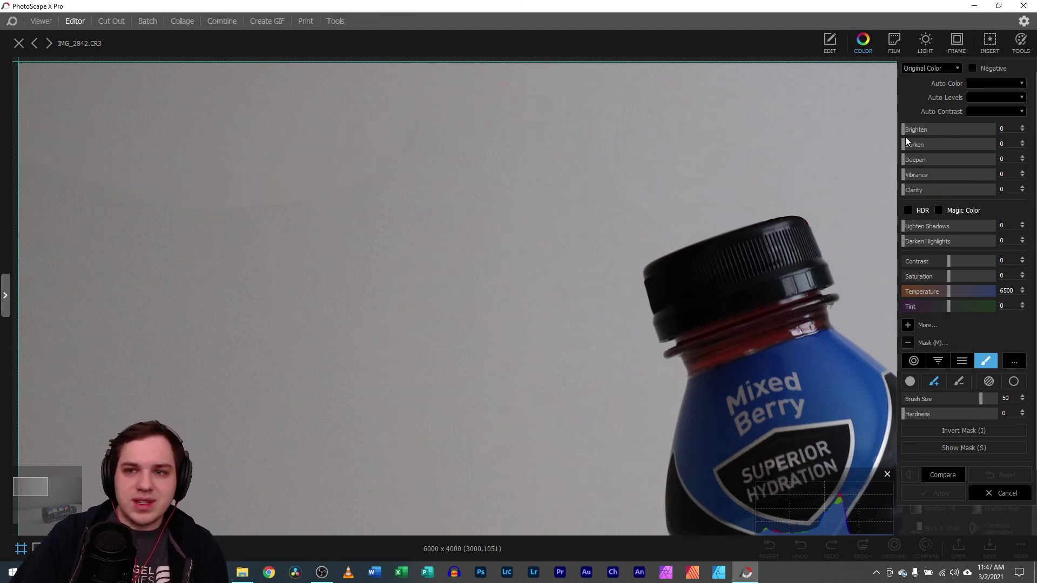
{"action": "left_click_drag", "start_coordinate": [905, 147], "coordinate": [909, 147]}
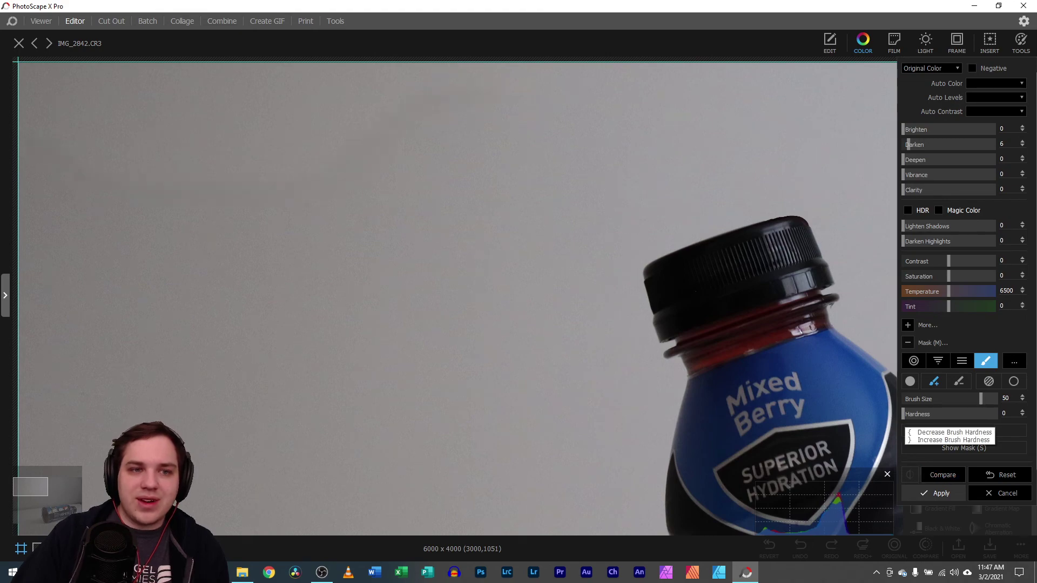
- Extend the darkening mask over the remaining wall area around the faint edge and apply the color adjustment
{"action": "scroll", "coordinate": [455, 296], "scroll_direction": "down", "scroll_amount": 3}
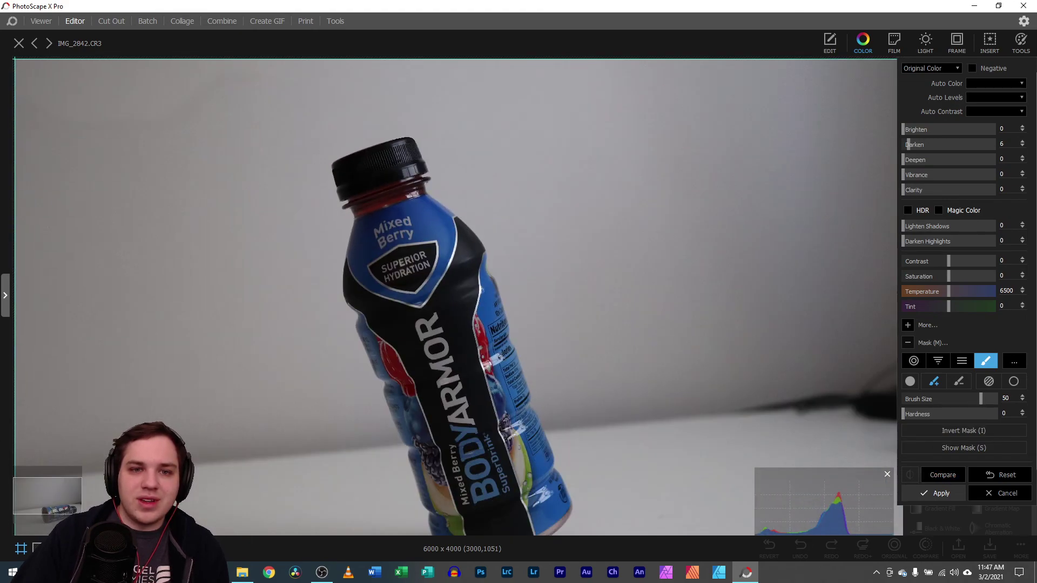
{"action": "scroll", "coordinate": [65, 494], "scroll_direction": "up", "scroll_amount": 3}
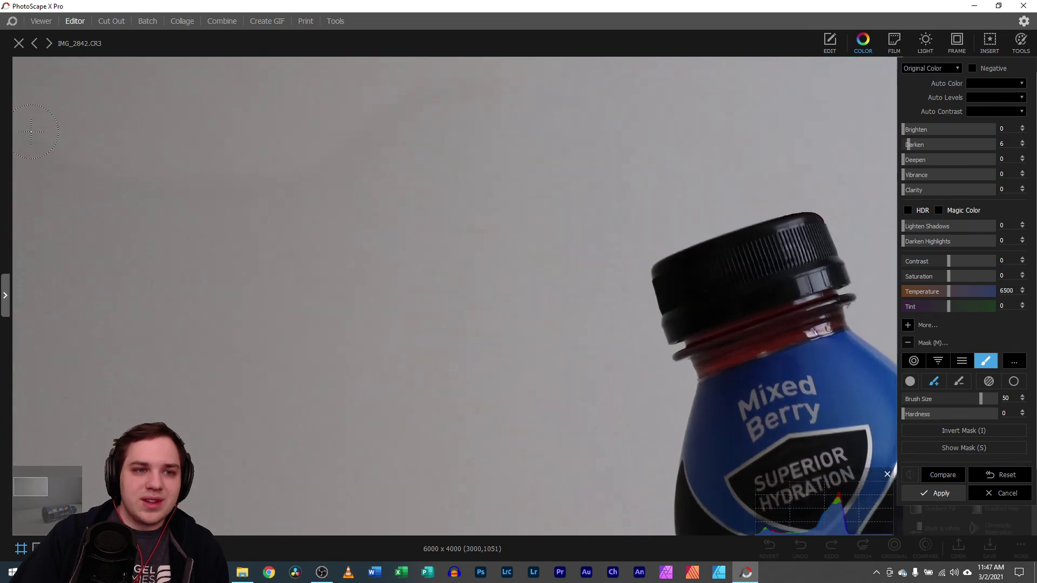
{"action": "left_click", "coordinate": [33, 126]}
{"action": "mouse_move", "coordinate": [29, 130]}
{"action": "left_mouse_down"}
{"action": "mouse_move", "coordinate": [23, 78]}
{"action": "mouse_move", "coordinate": [55, 134]}
{"action": "mouse_move", "coordinate": [173, 146]}
{"action": "mouse_move", "coordinate": [162, 162]}
{"action": "mouse_move", "coordinate": [326, 126]}
{"action": "mouse_move", "coordinate": [486, 71]}
{"action": "mouse_move", "coordinate": [48, 73]}
{"action": "mouse_move", "coordinate": [188, 89]}
{"action": "mouse_move", "coordinate": [124, 175]}
{"action": "mouse_move", "coordinate": [346, 124]}
{"action": "mouse_move", "coordinate": [119, 118]}
{"action": "mouse_move", "coordinate": [301, 72]}
{"action": "mouse_move", "coordinate": [161, 152]}
{"action": "left_mouse_up"}
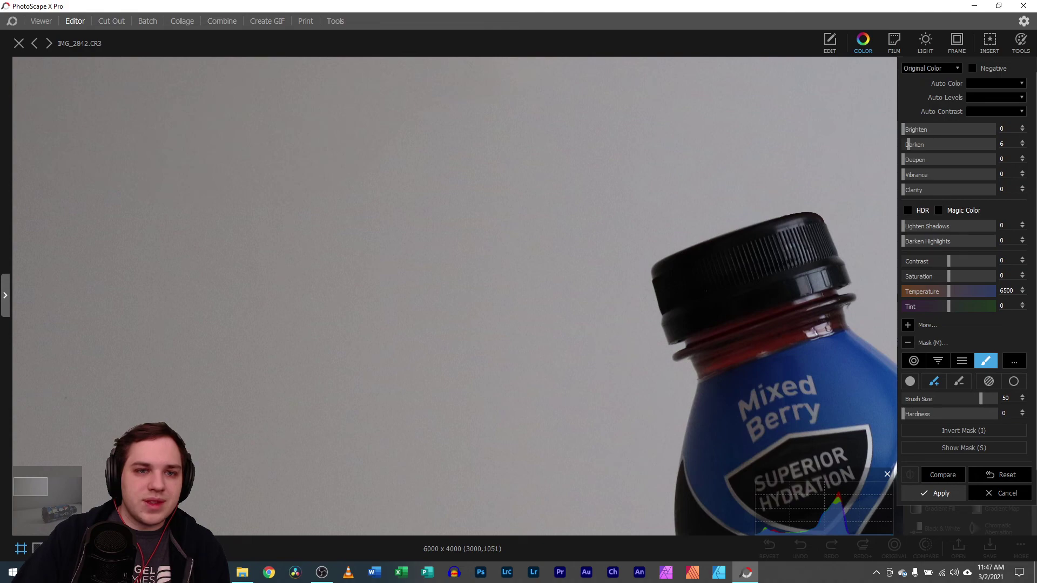
{"action": "scroll", "coordinate": [455, 296], "scroll_direction": "down", "scroll_amount": 5}
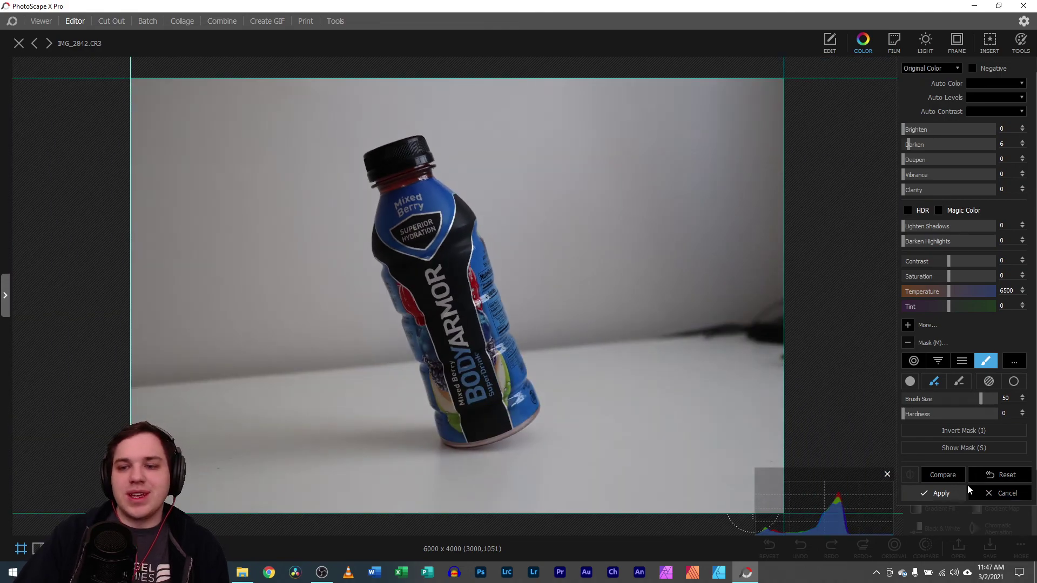
{"action": "left_click", "coordinate": [937, 493]}
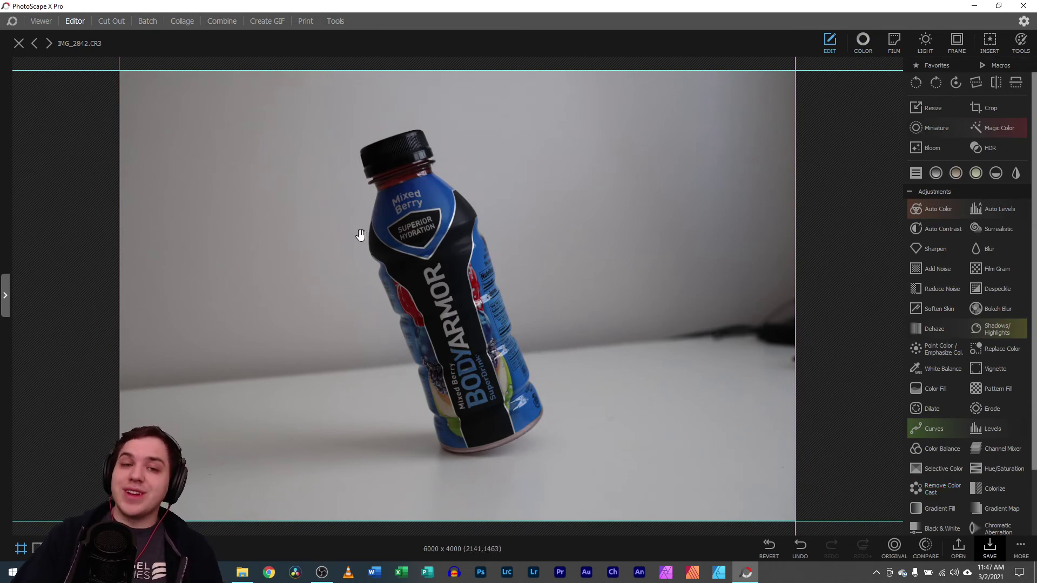
- Undo the trial shift of the inserted bottle image and merge its layer with the background photo
{"action": "key", "text": "ctrl+v"}
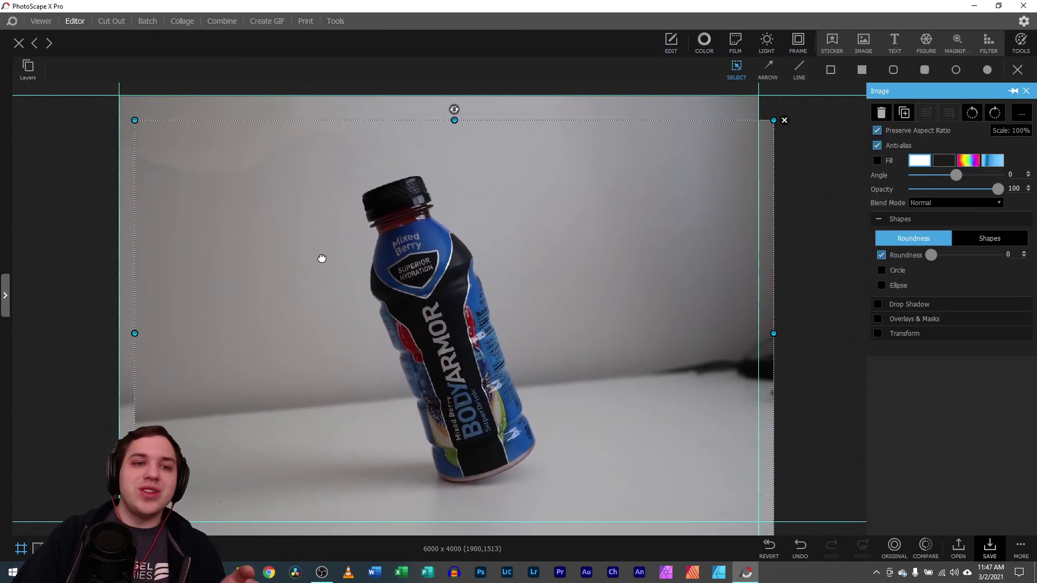
{"action": "key", "text": "ctrl+z"}
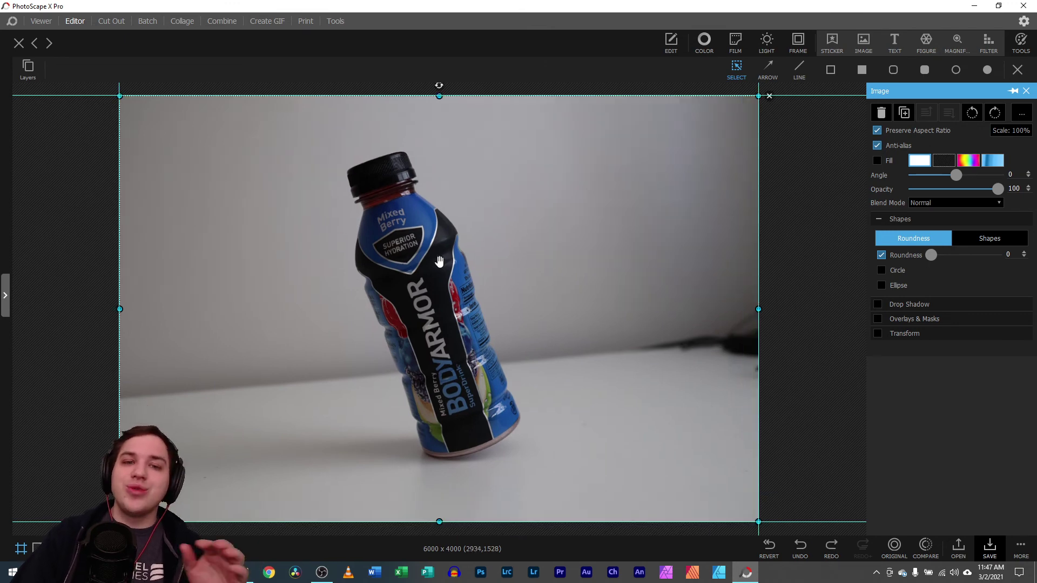
{"action": "left_click", "coordinate": [33, 70]}
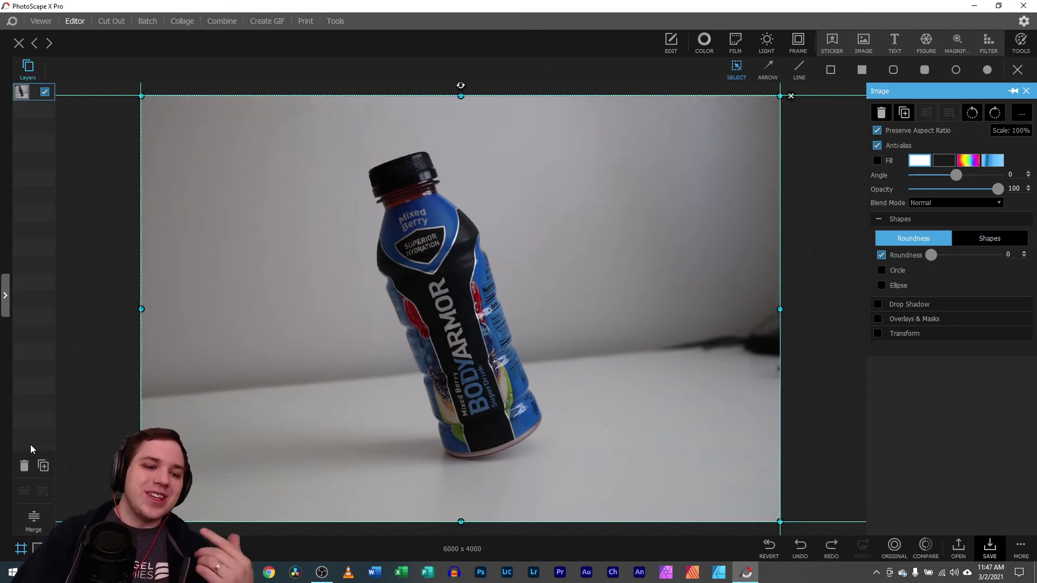
{"action": "left_click", "coordinate": [33, 518]}
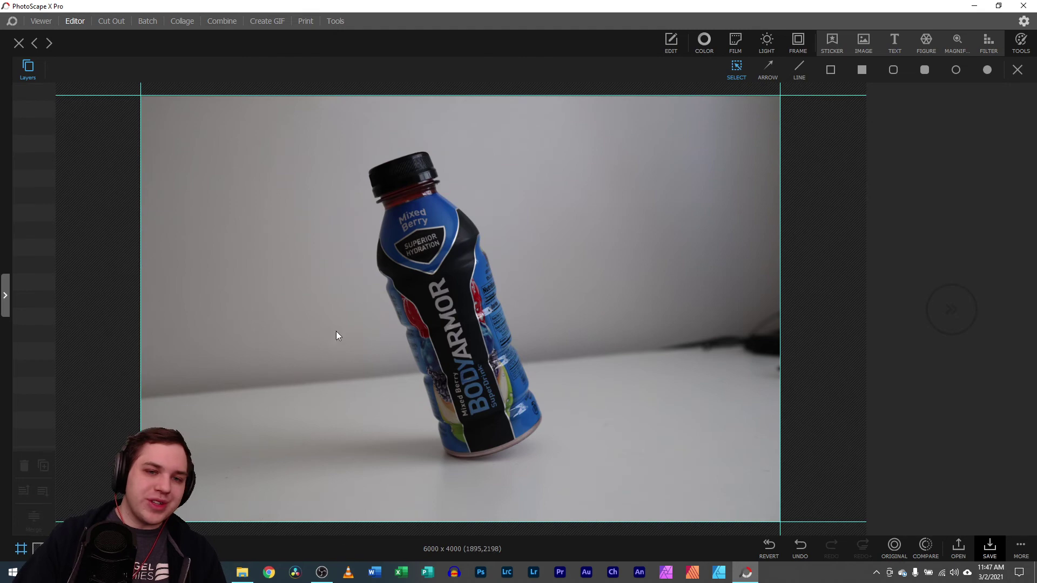
- Examine the merged photo's wall area beside the cap for leftover edges, and show the available retouching tools such as Clone Stamp
{"action": "left_click", "coordinate": [162, 549]}
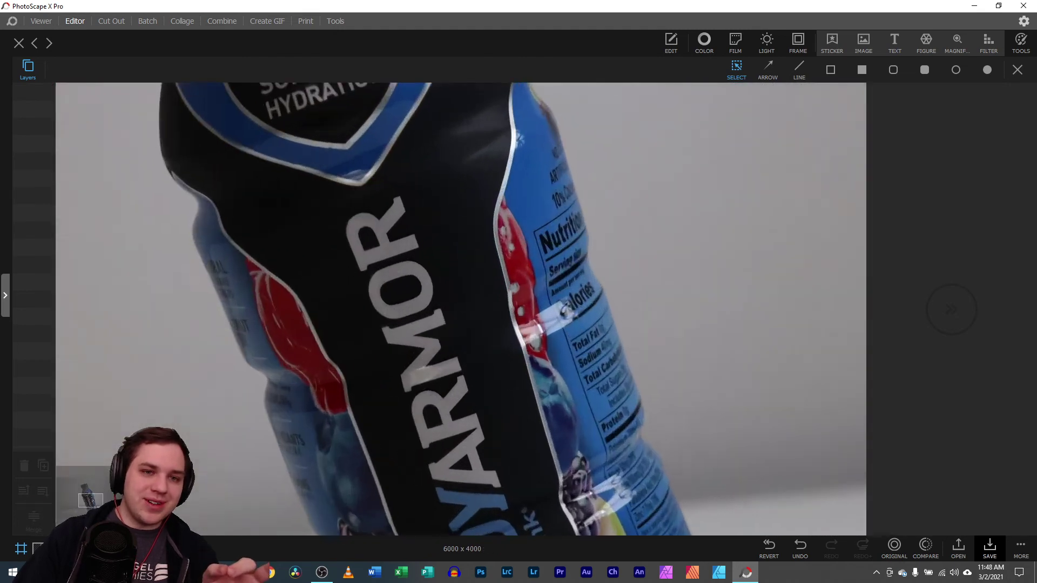
{"action": "left_click_drag", "start_coordinate": [88, 500], "coordinate": [62, 482]}
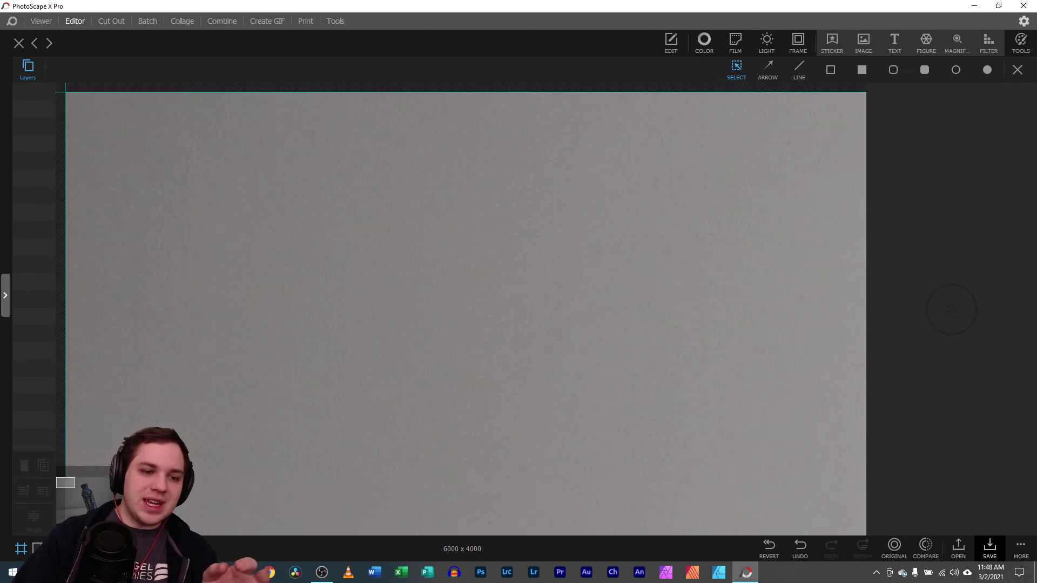
{"action": "scroll", "coordinate": [462, 310], "scroll_direction": "down", "scroll_amount": 6}
{"action": "scroll", "coordinate": [461, 310], "scroll_direction": "up", "scroll_amount": 2}
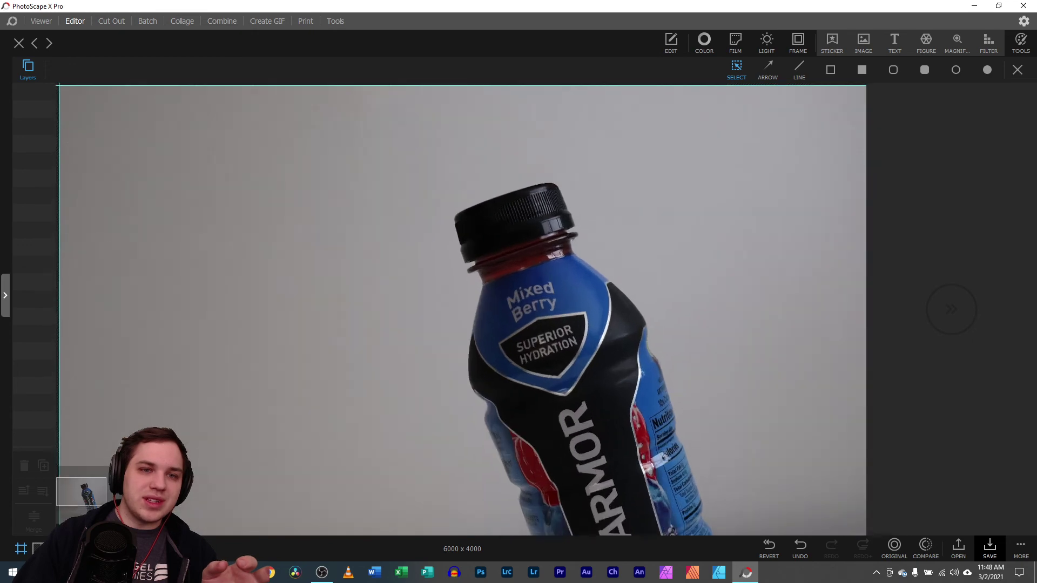
{"action": "scroll", "coordinate": [462, 310], "scroll_direction": "up", "scroll_amount": 3}
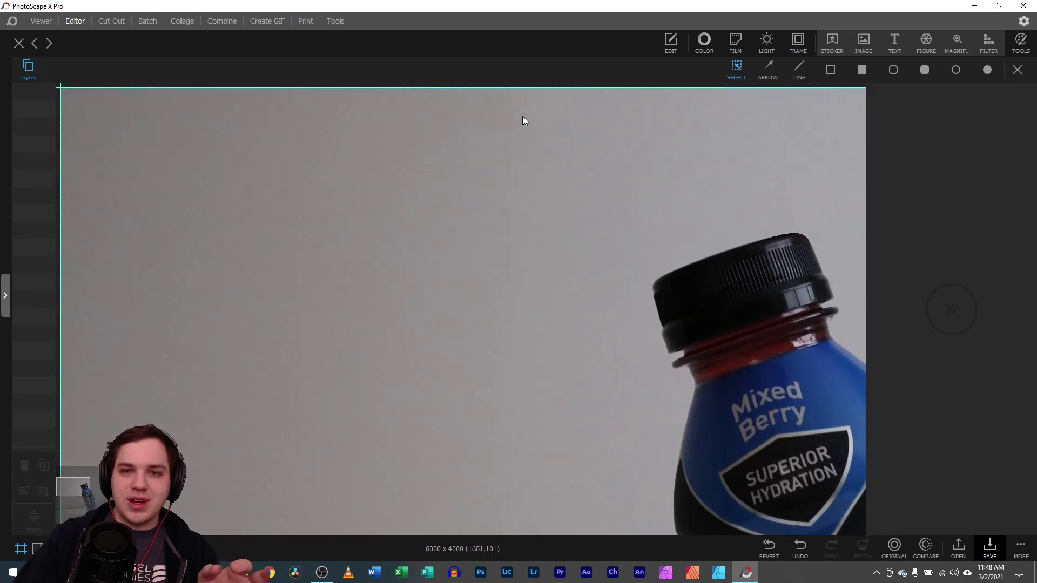
{"action": "left_click", "coordinate": [1021, 41]}
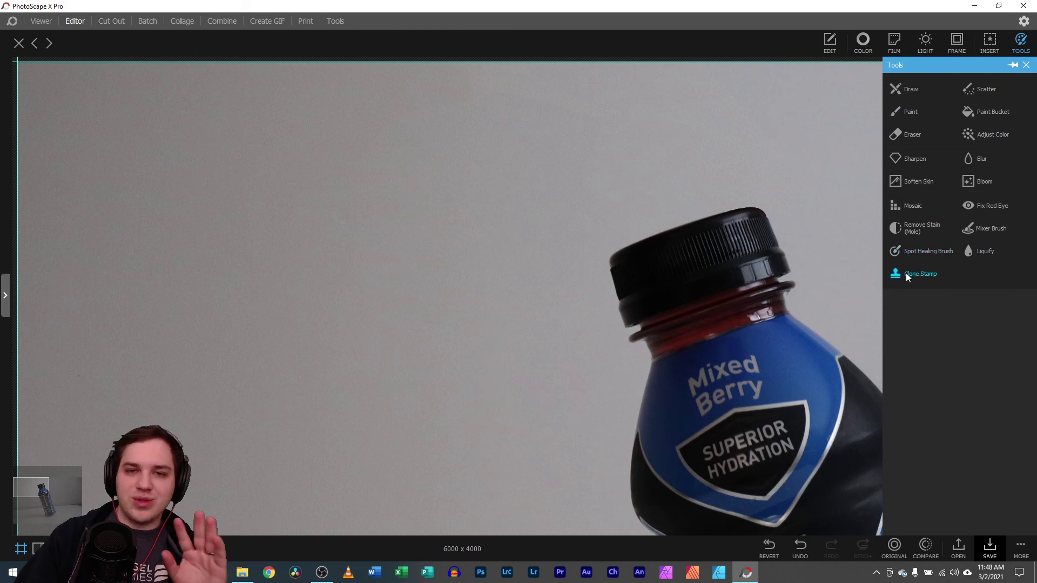
{"action": "scroll", "coordinate": [162, 360], "scroll_direction": "down", "scroll_amount": 6}
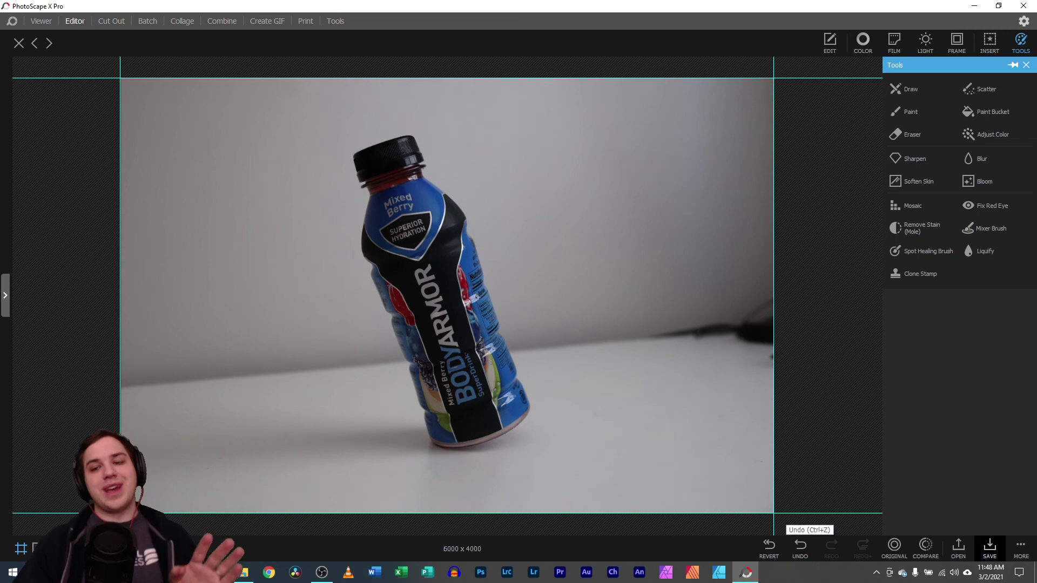
- Compare the finished composite with the original photo, ending on the edited version
{"action": "left_click", "coordinate": [895, 546]}
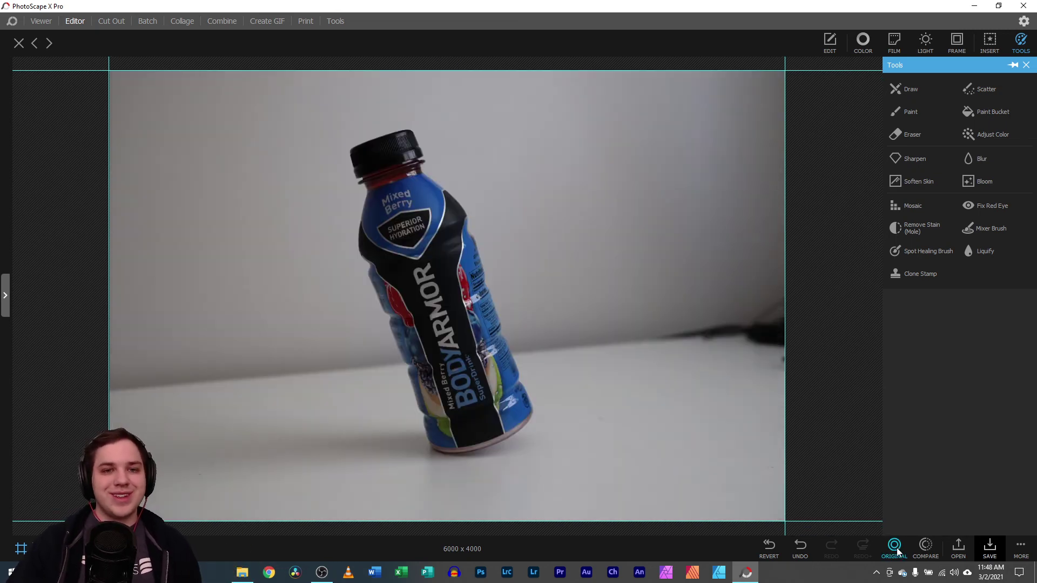
{"action": "left_click", "coordinate": [895, 546]}
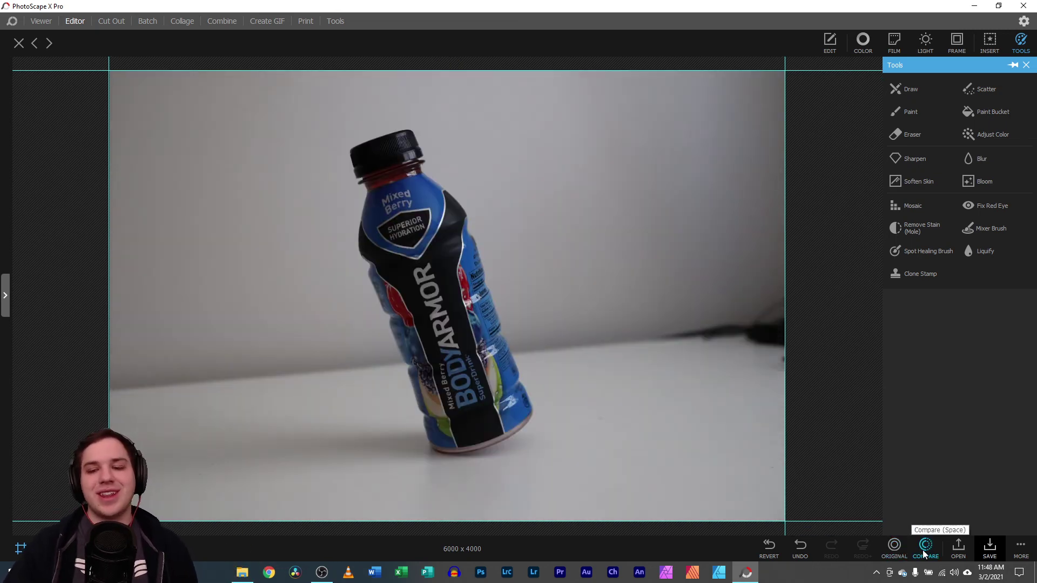
{"action": "left_click", "coordinate": [927, 553]}
{"action": "left_click", "coordinate": [891, 551]}
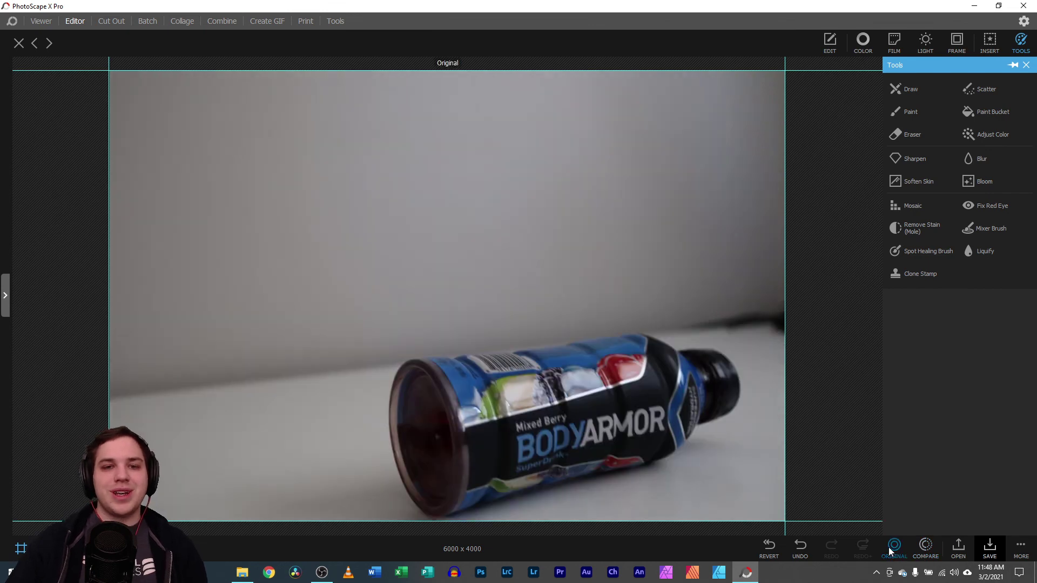
{"action": "left_click", "coordinate": [888, 550]}
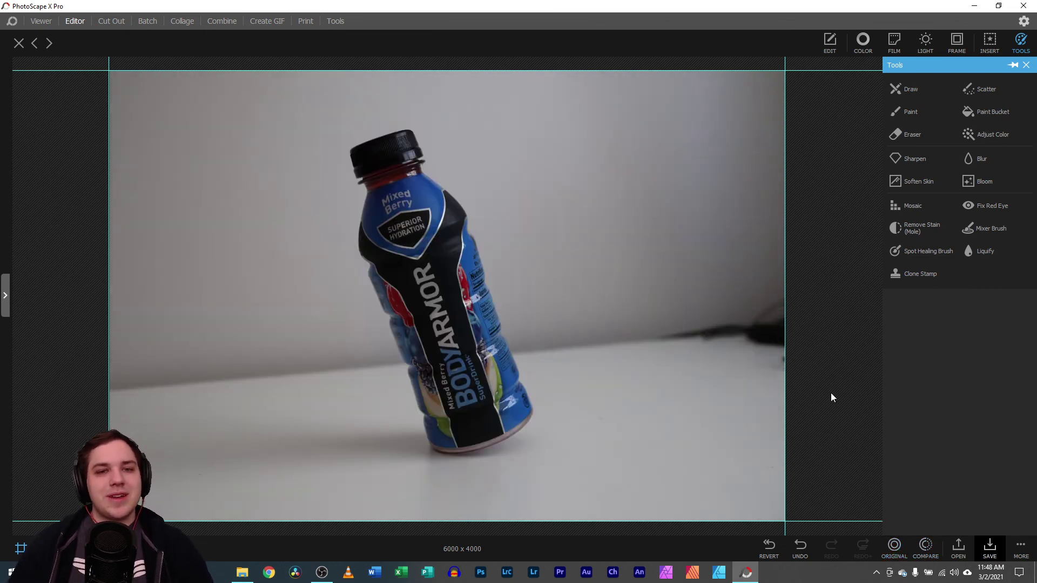
- Close the retouching tools and examine the bottle's label, edges and cap up close in the finished composite
{"action": "left_click", "coordinate": [1027, 66]}
{"action": "scroll", "coordinate": [518, 426], "scroll_direction": "up", "scroll_amount": 4}
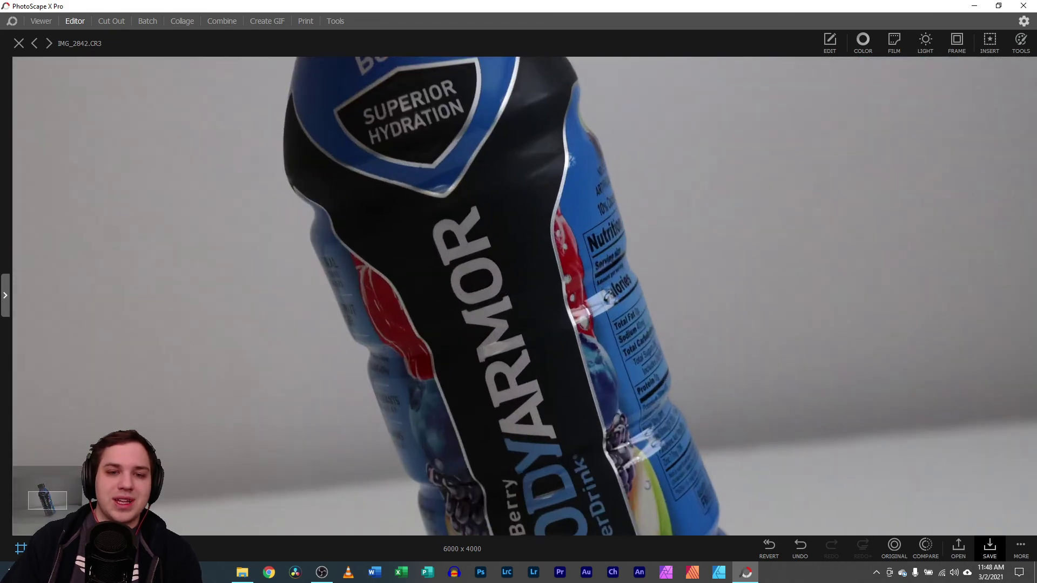
{"action": "scroll", "coordinate": [518, 427], "scroll_direction": "down", "scroll_amount": 5}
{"action": "scroll", "coordinate": [488, 450], "scroll_direction": "up", "scroll_amount": 8}
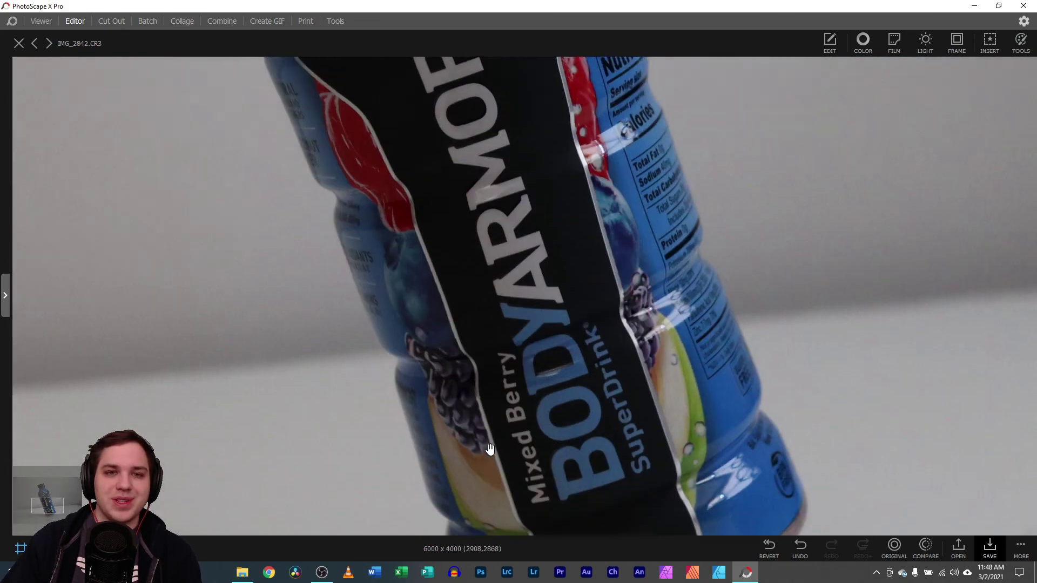
{"action": "left_click_drag", "start_coordinate": [486, 457], "coordinate": [486, 457]}
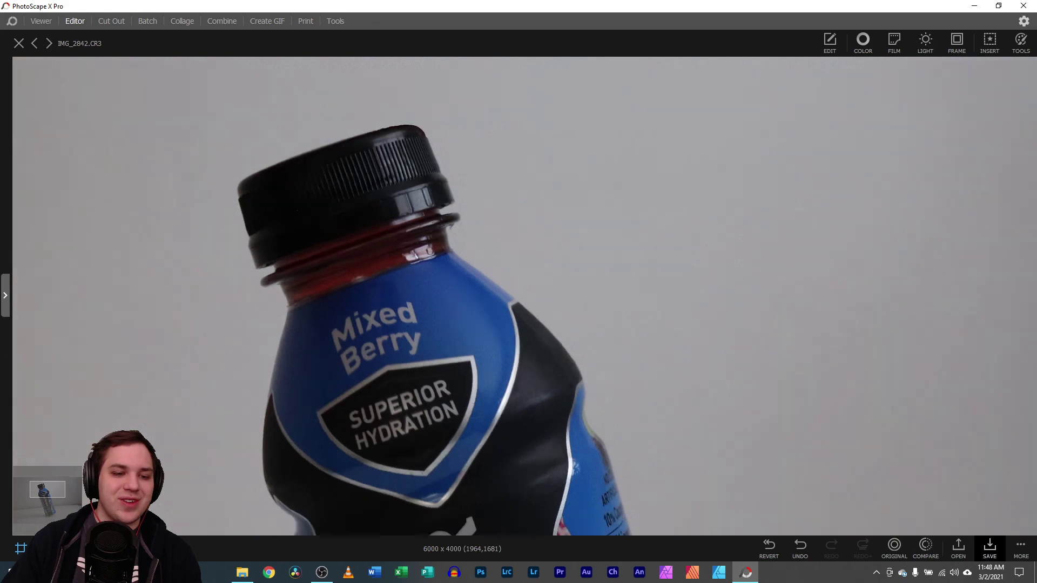